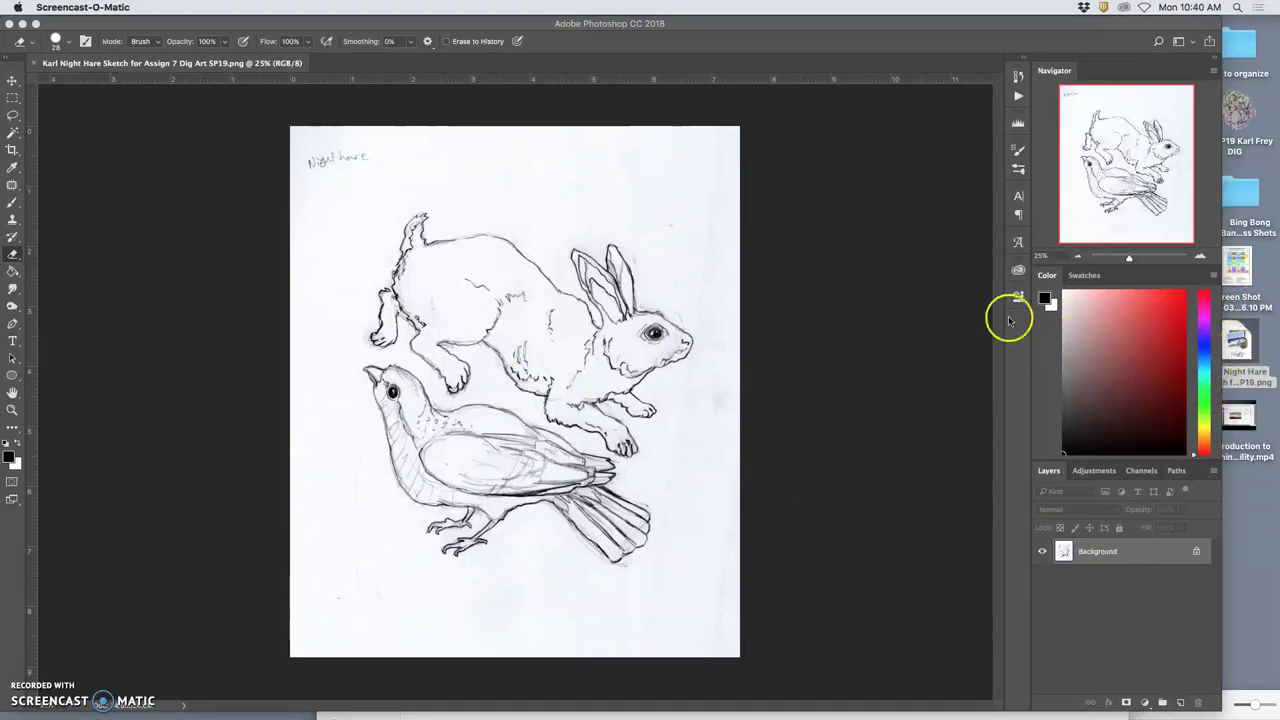
Close the Photoshop window and switch to Illustrator, where the Night Hare sketch is already open.
left_click(90, 22)
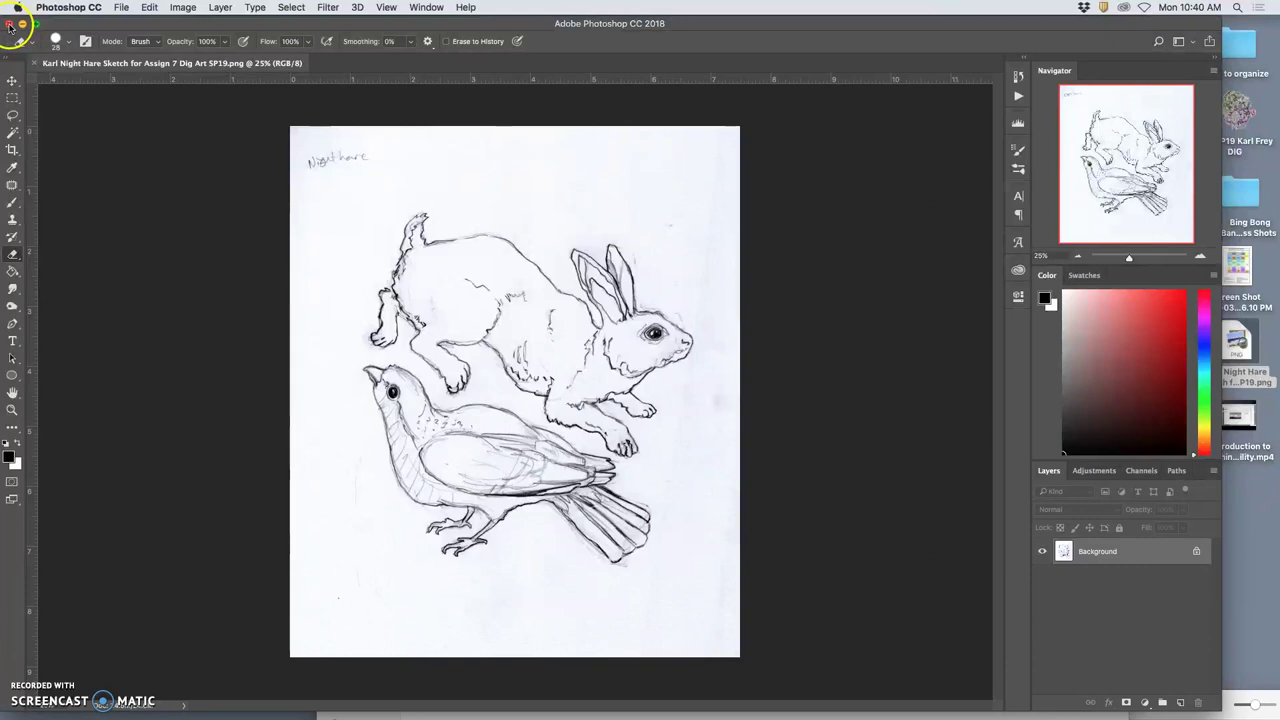
left_click(13, 23)
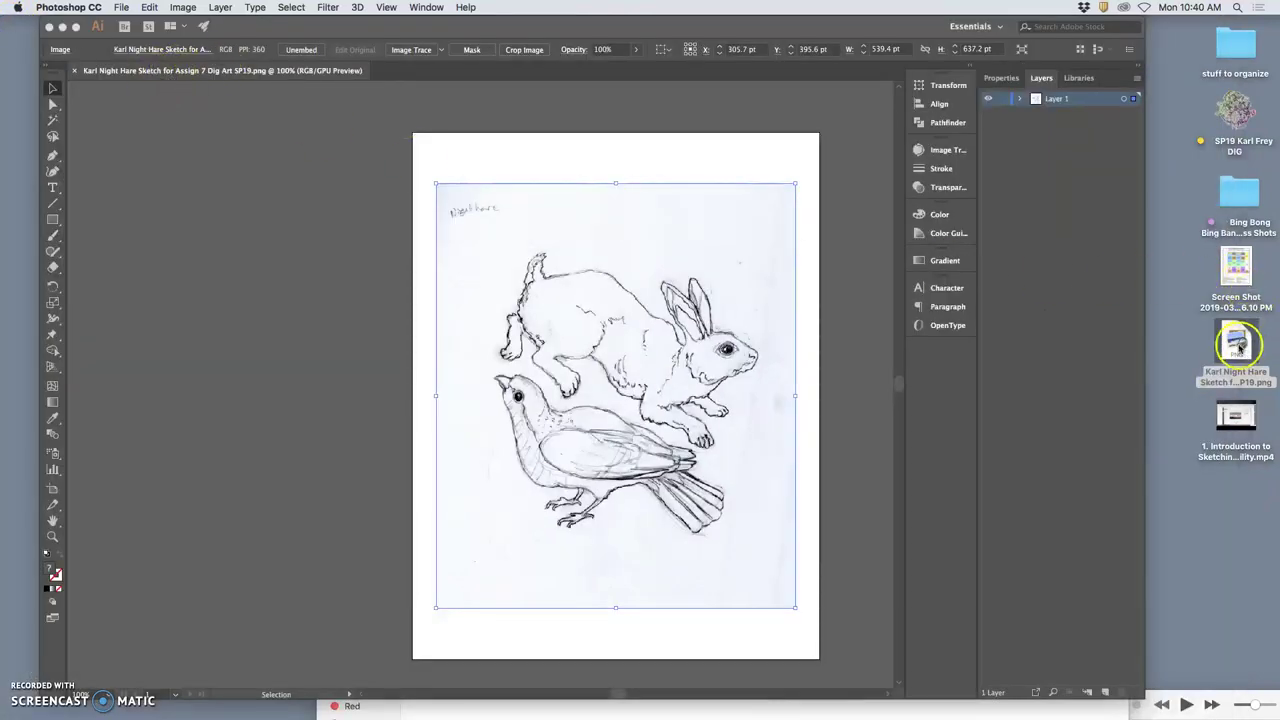
right_click(1238, 345)
mouse_move(1166, 363)
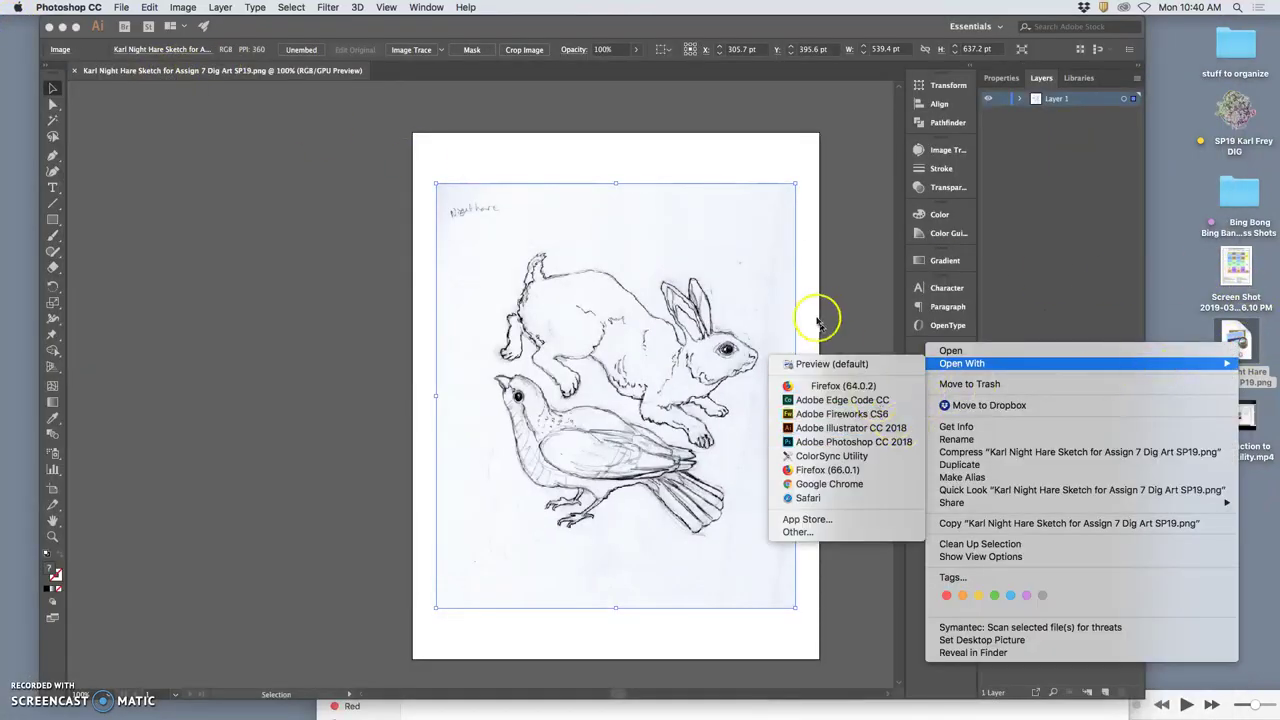
left_click(818, 322)
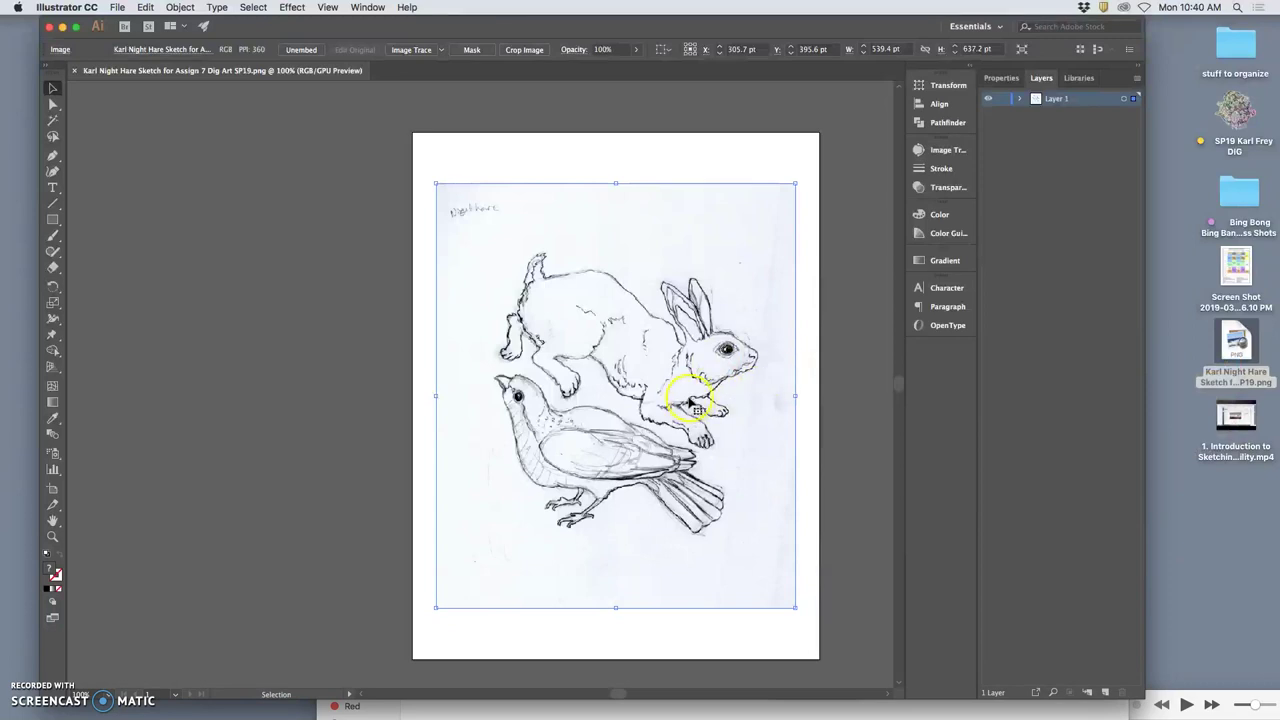
Image trace the placed hare and bird sketch with the Black and White Logo preset.
scroll(655, 405, "up", 15)
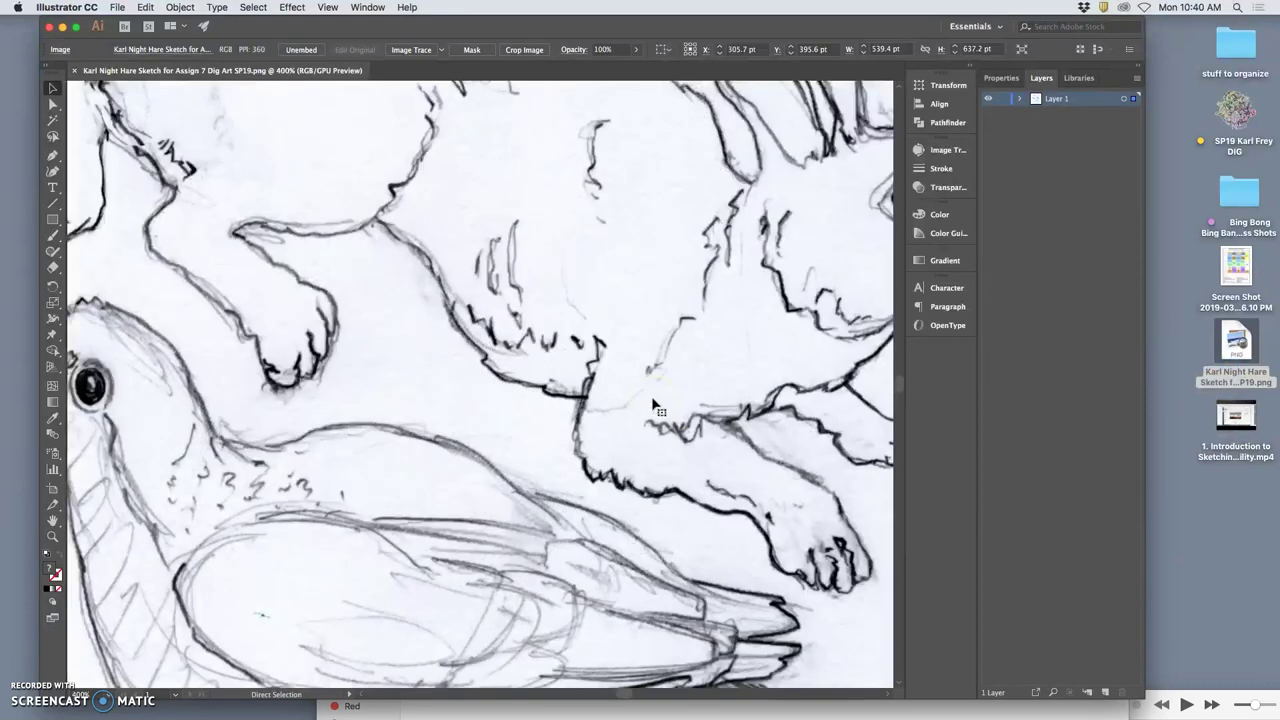
scroll(640, 370, "down", 6)
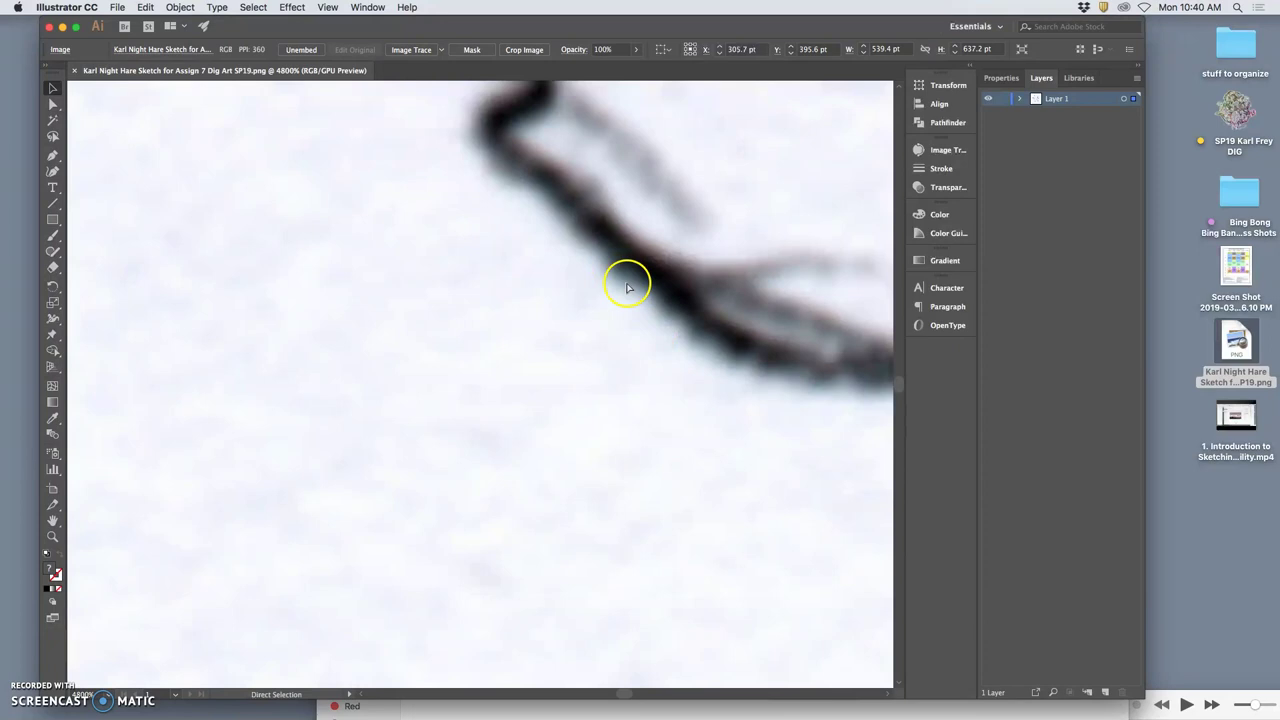
scroll(653, 327, "down", 8)
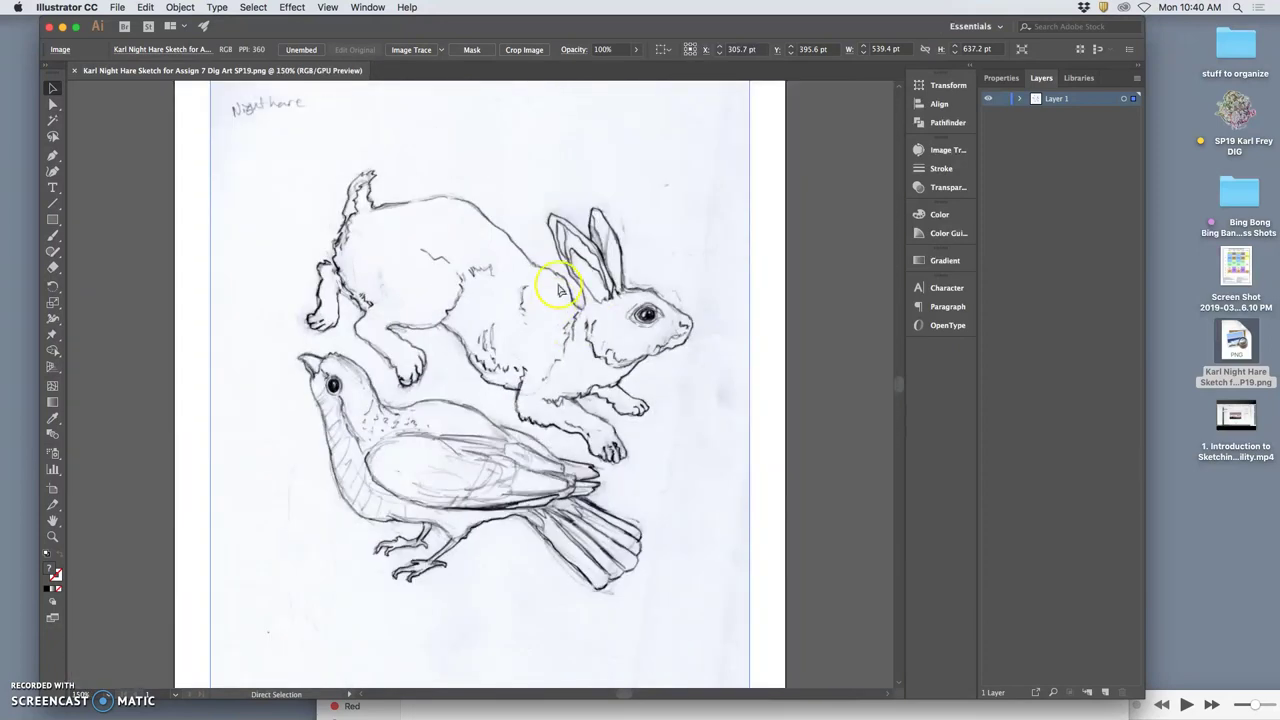
left_click(171, 134)
left_click(355, 212)
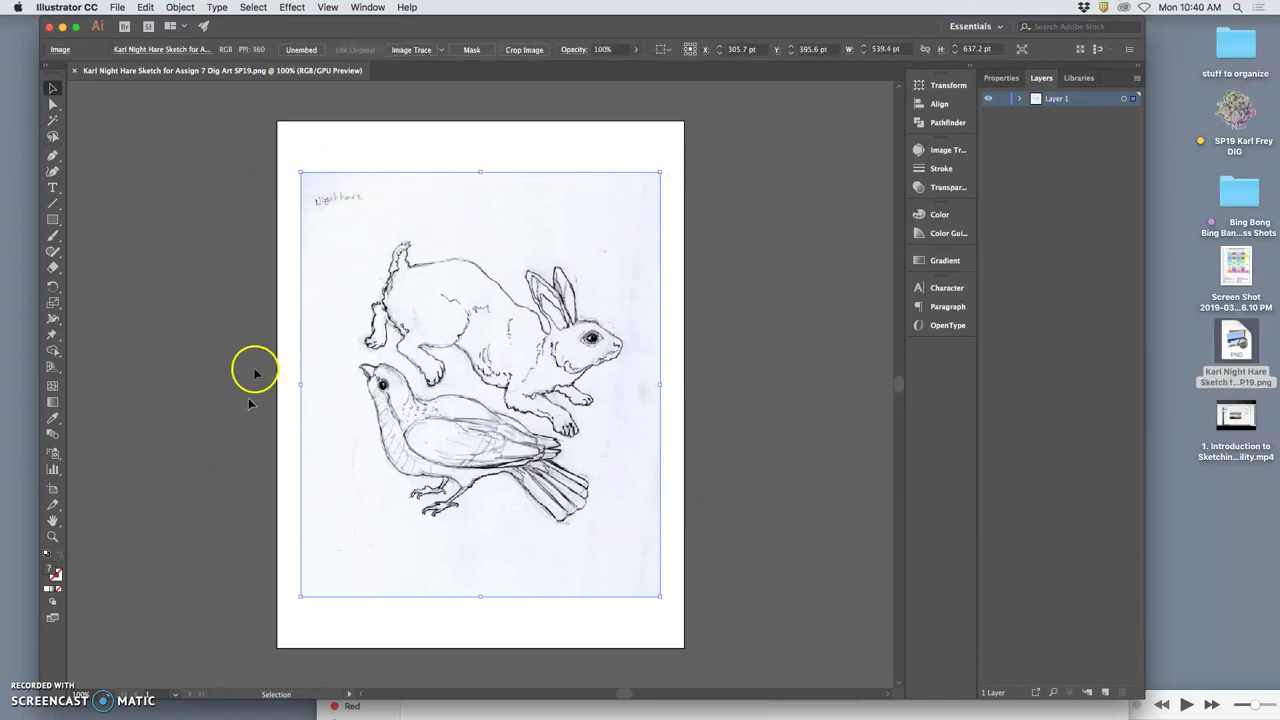
left_click(442, 52)
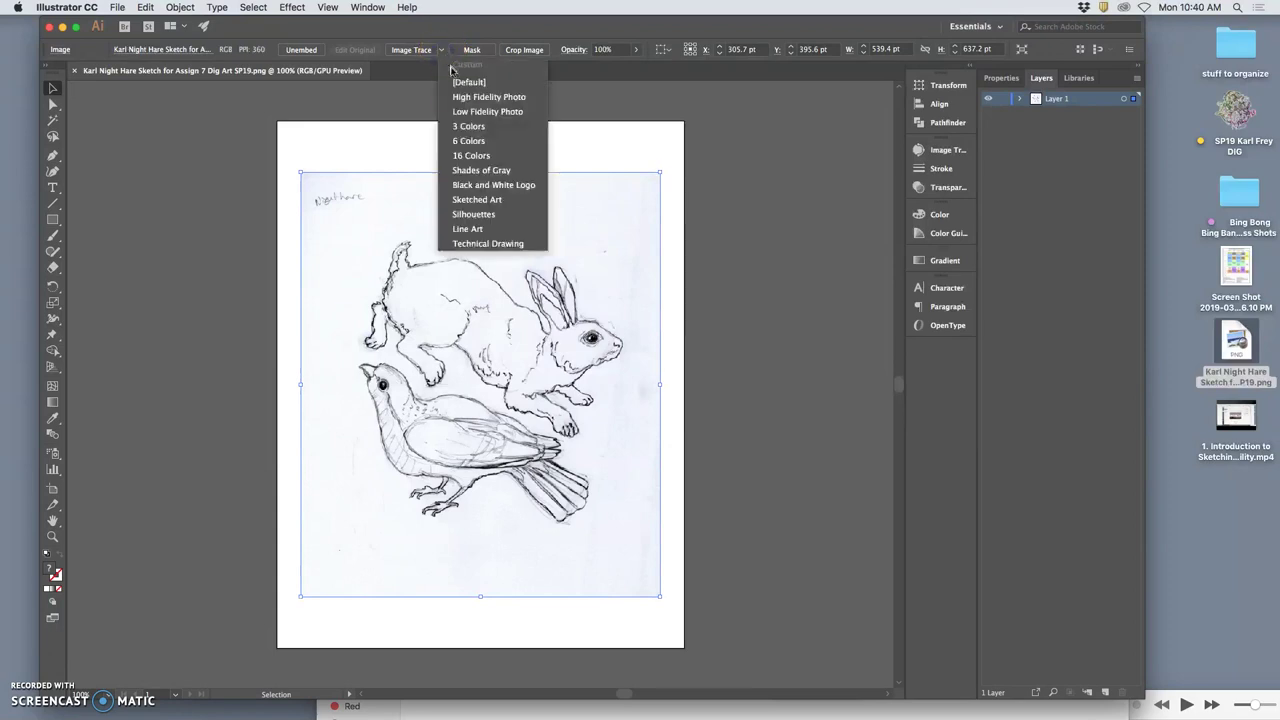
left_click(527, 187)
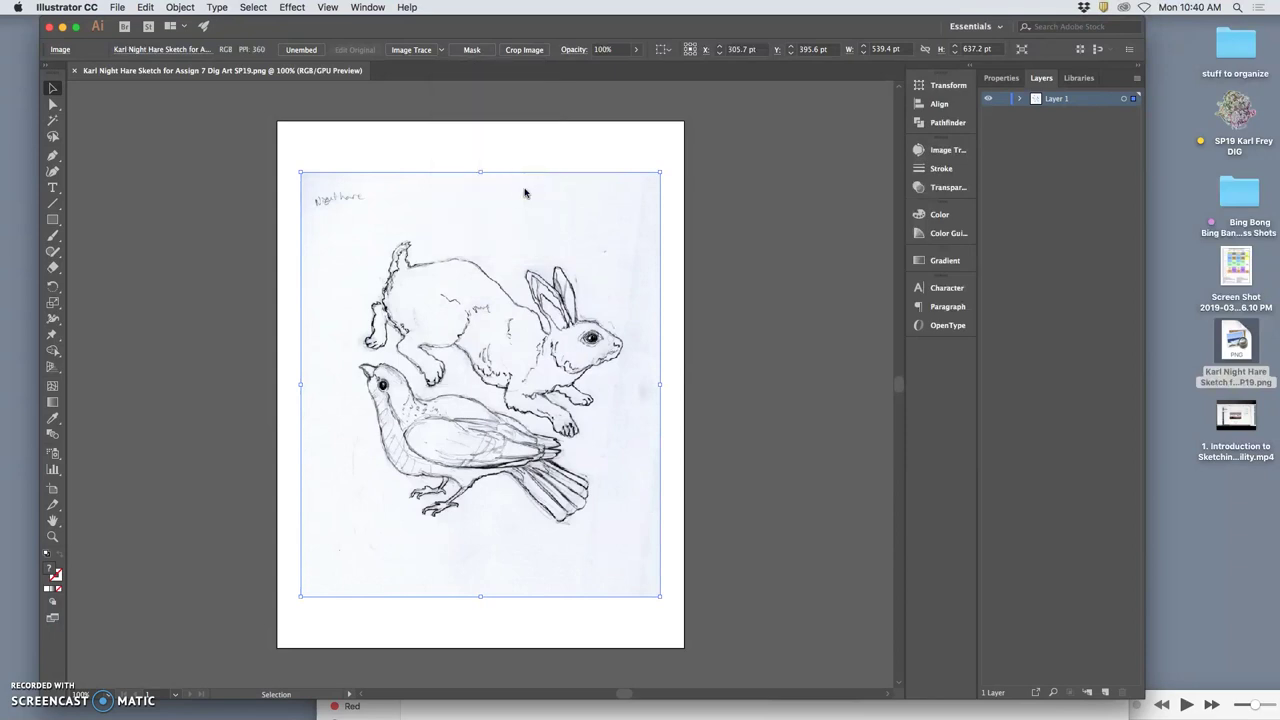
left_click(563, 410)
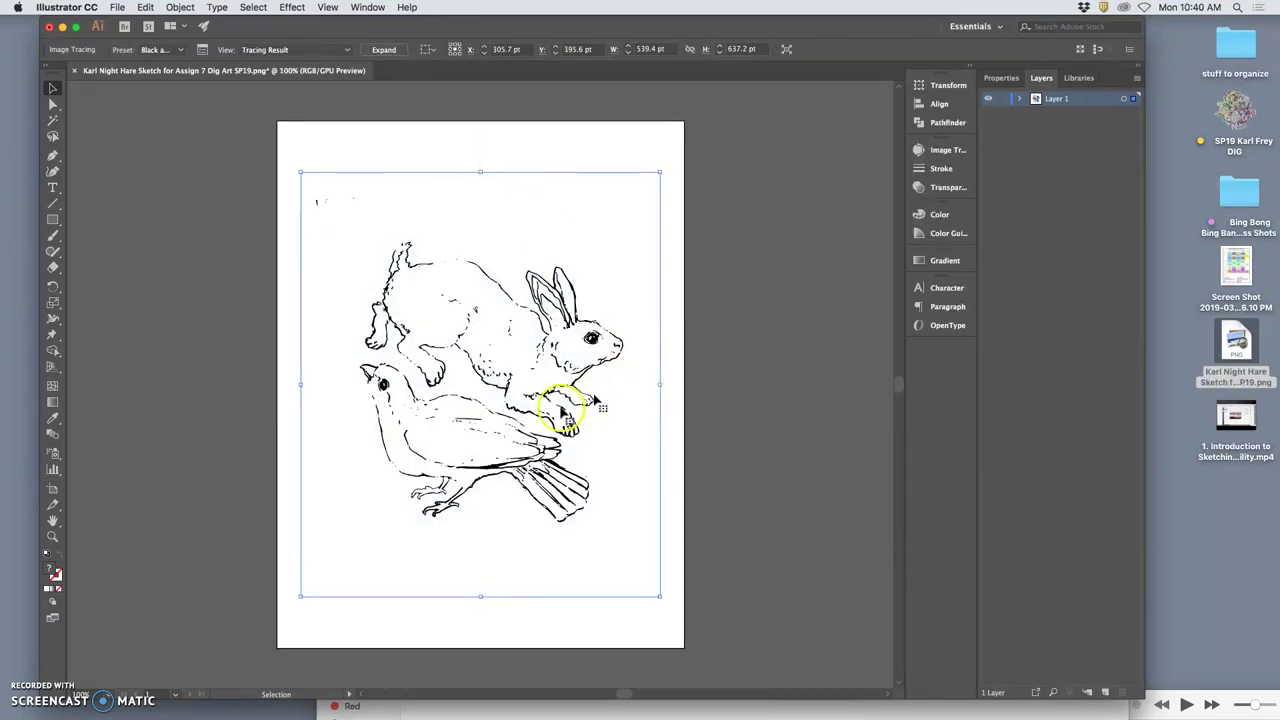
Examine the traced linework up close along the hare's body and around the handwritten title.
scroll(565, 410, "up", 10)
key("v")
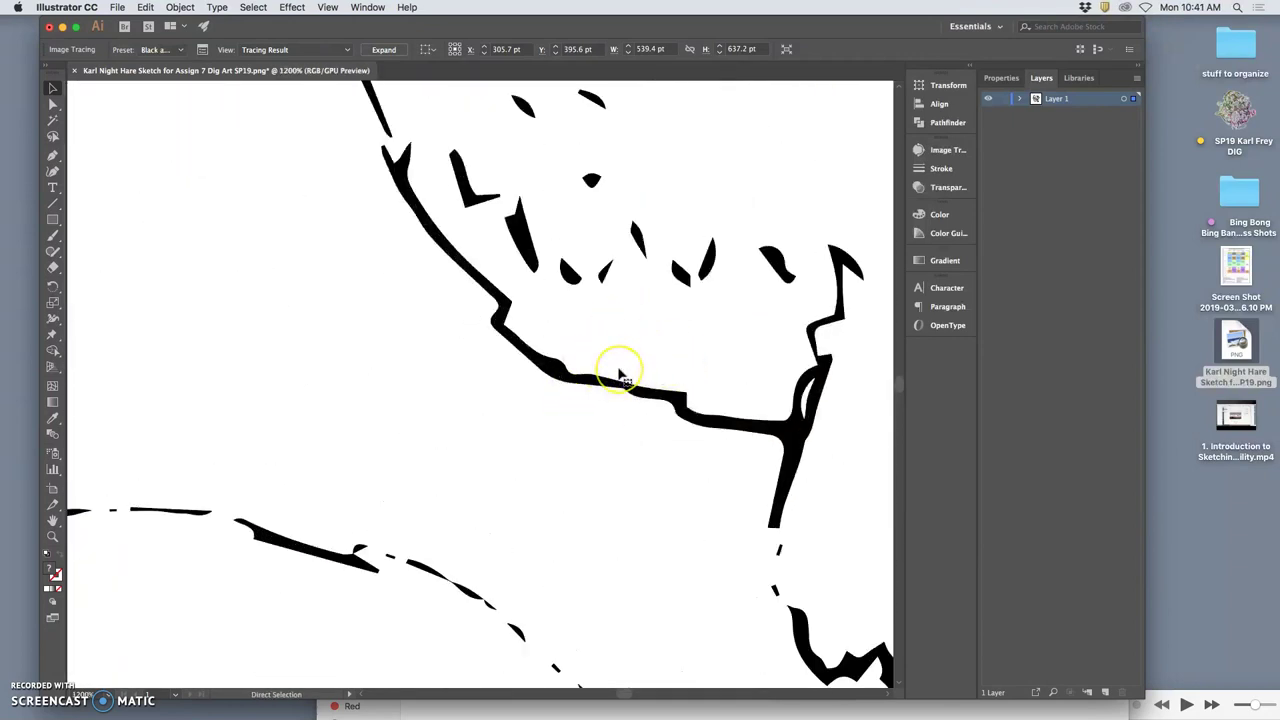
scroll(620, 375, "down", 8)
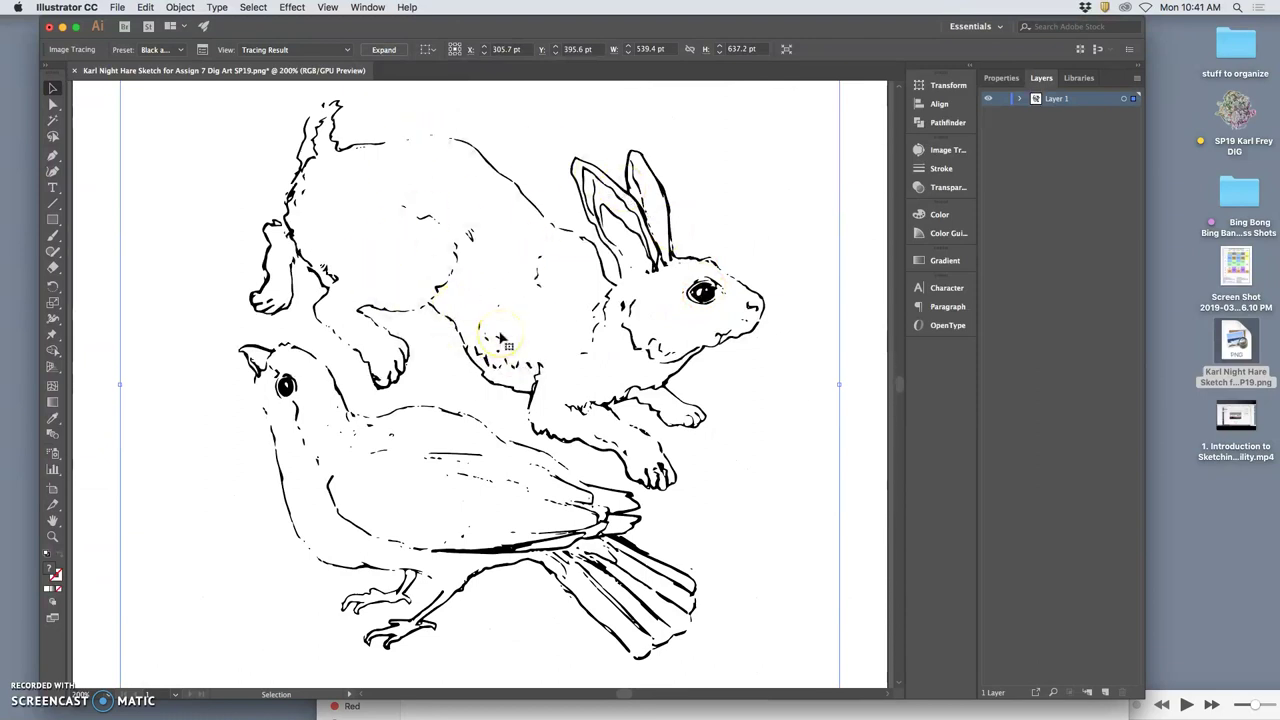
key("super+1")
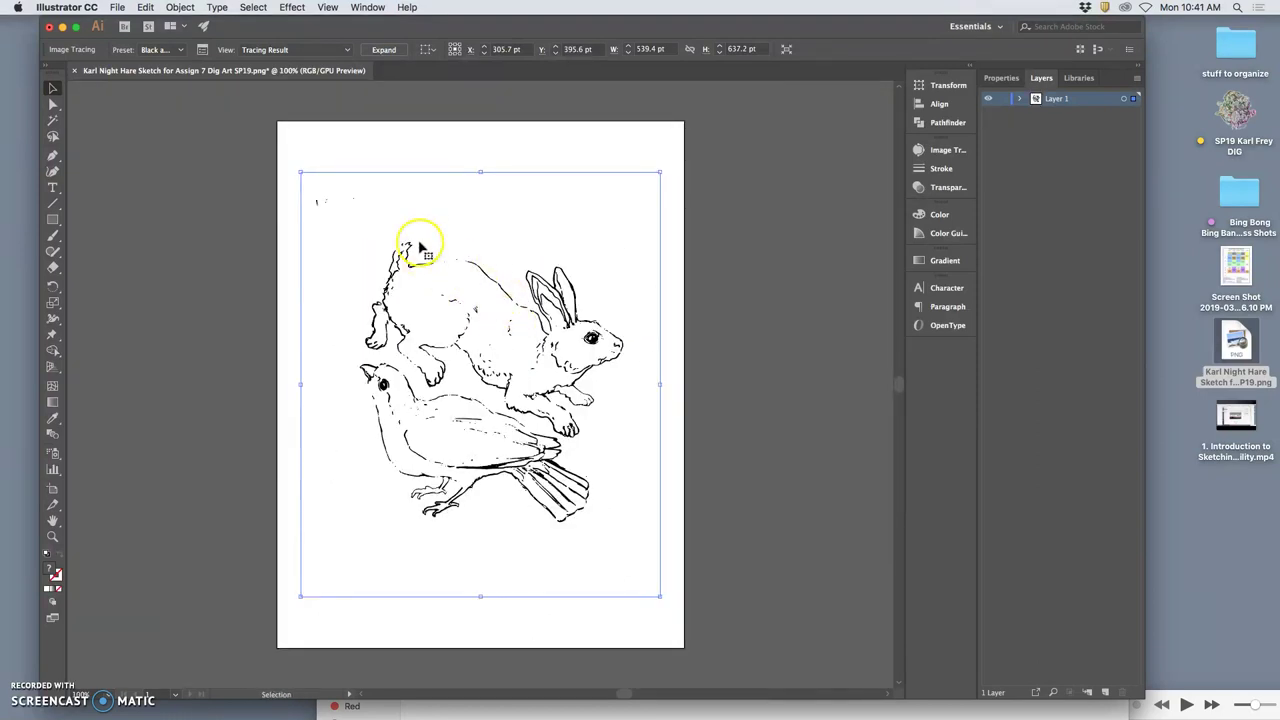
key("super+equal")
key("super+equal")
scroll(318, 194, "up", 7)
scroll(316, 194, "up", 2)
scroll(314, 195, "left", 6)
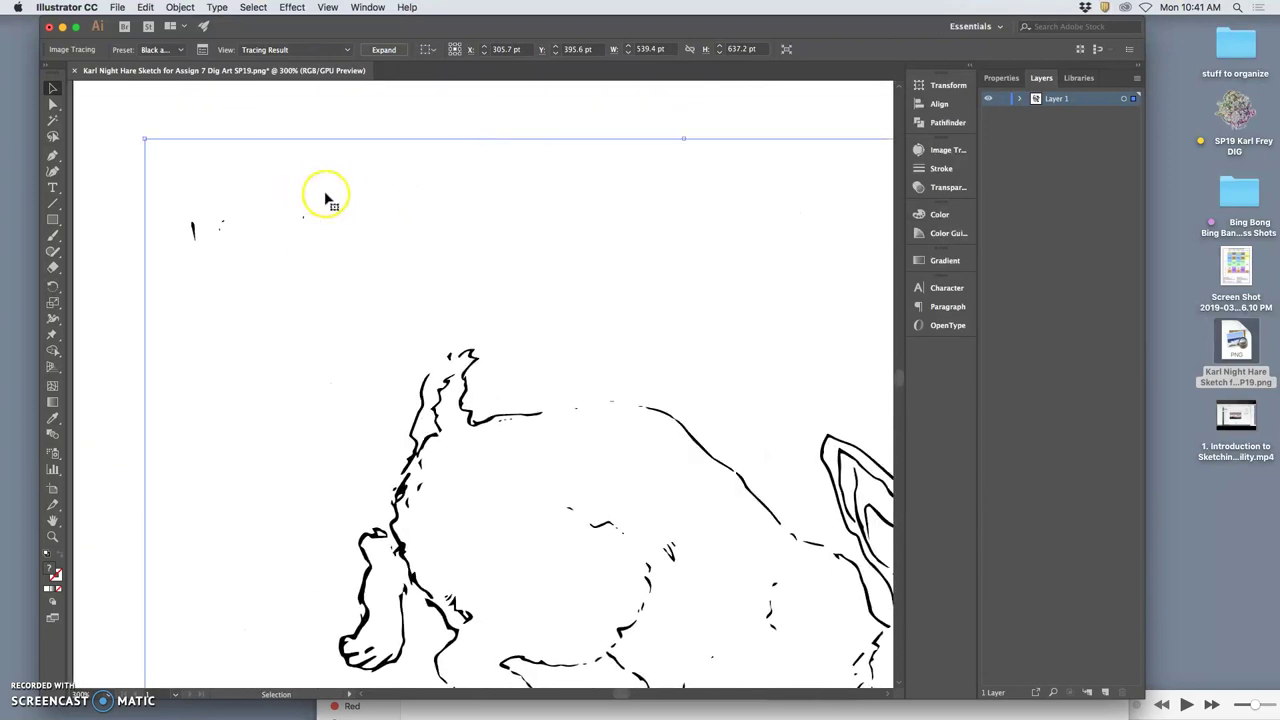
Show the advanced Image Trace settings and raise the tracing threshold to 223.
left_click(202, 49)
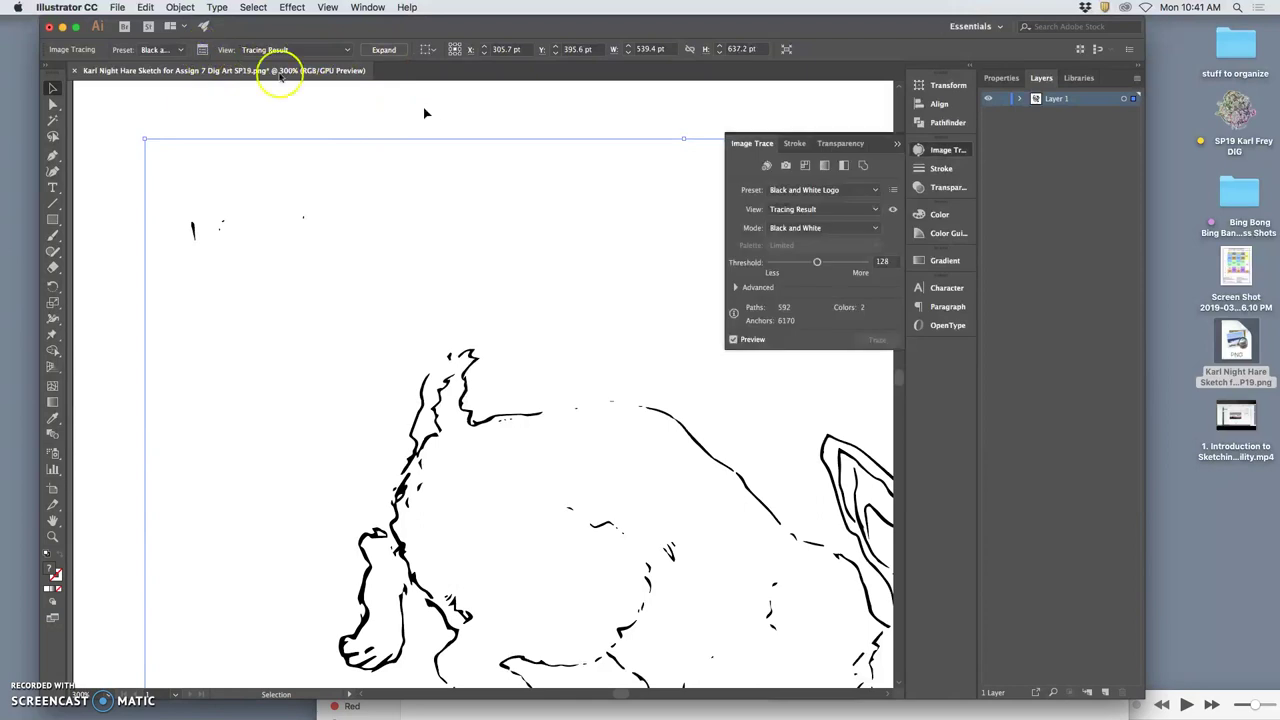
left_click(737, 289)
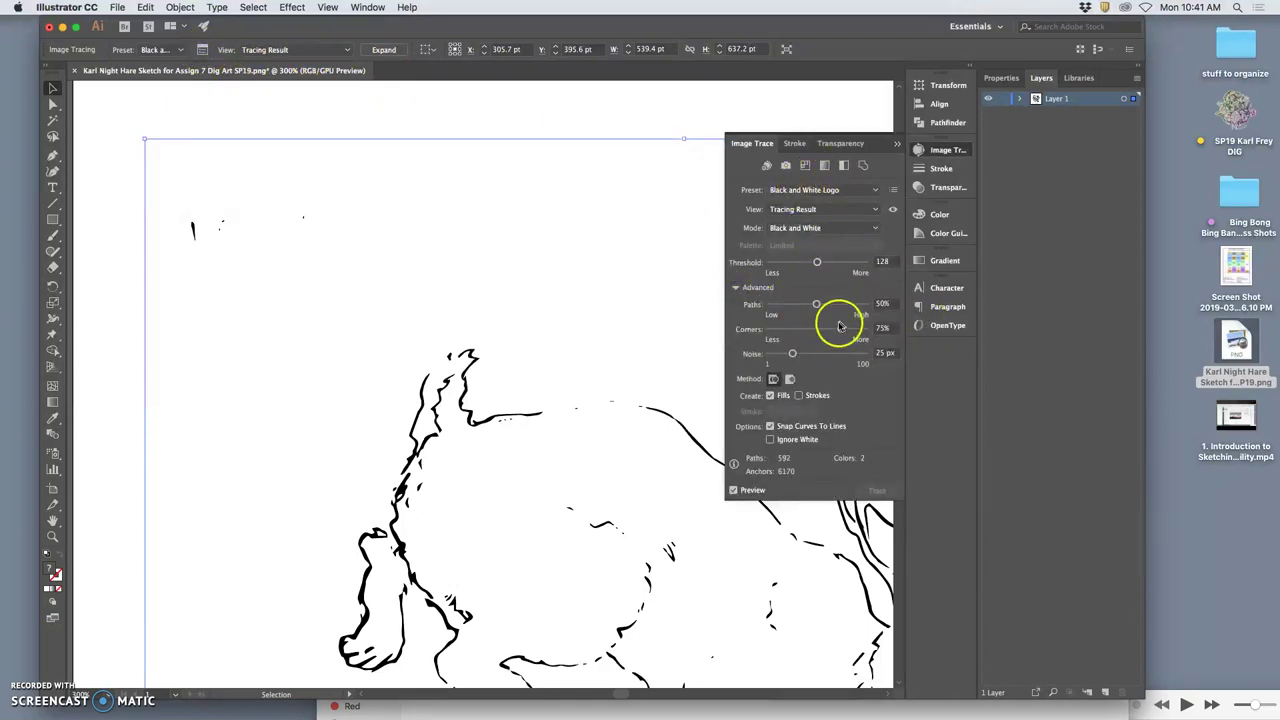
left_click(817, 264)
left_click_drag(836, 265, 836, 265)
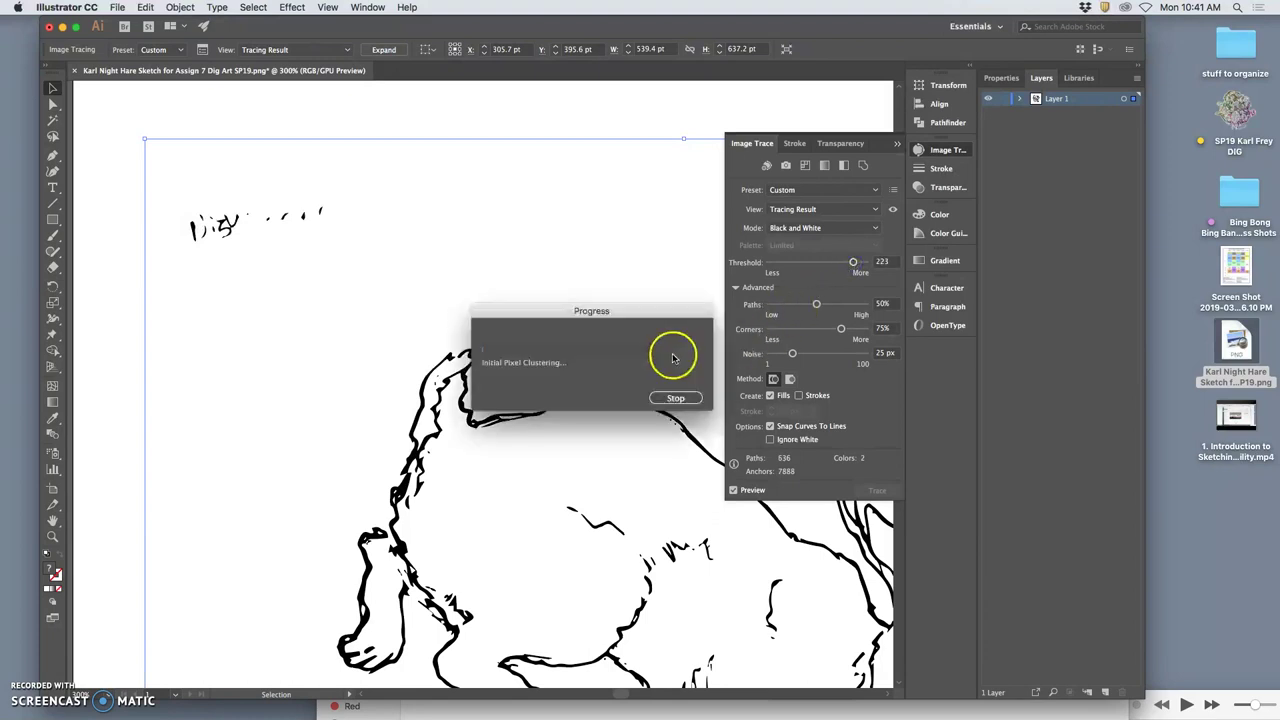
Check the tracing across the hare and bird, and set its threshold to 189.
scroll(636, 360, "down", 10)
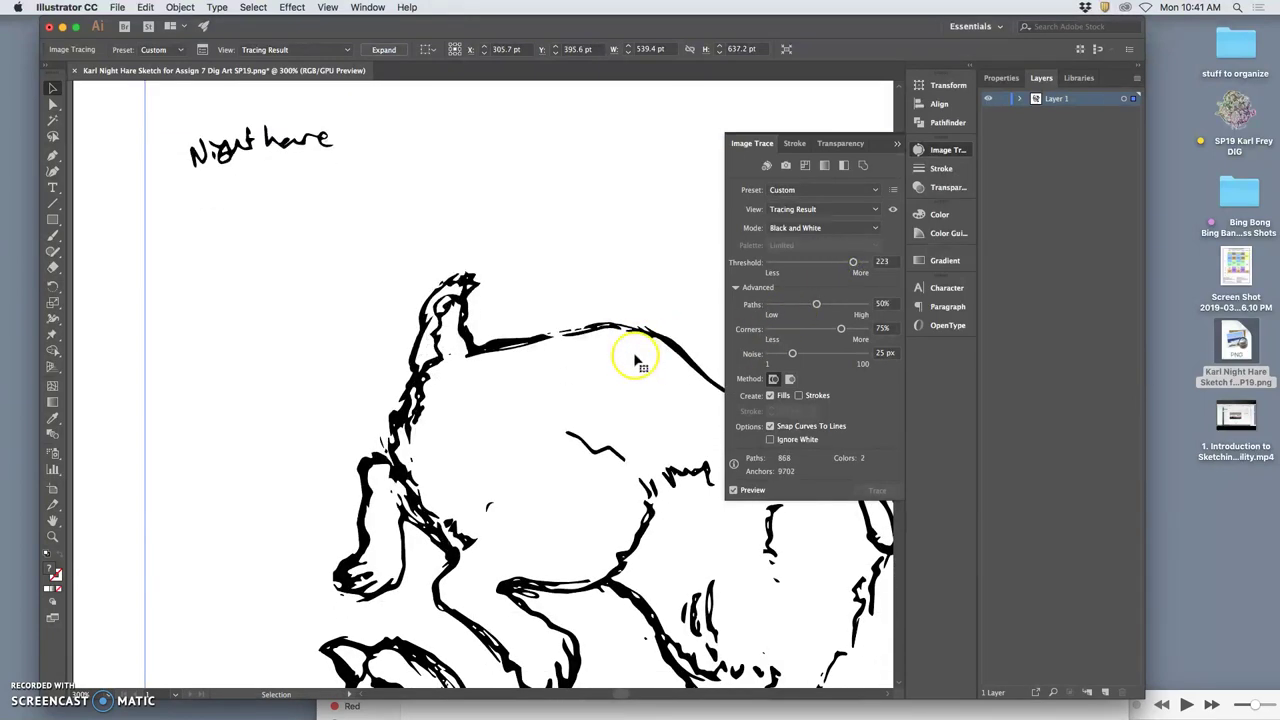
scroll(636, 360, "down", 5)
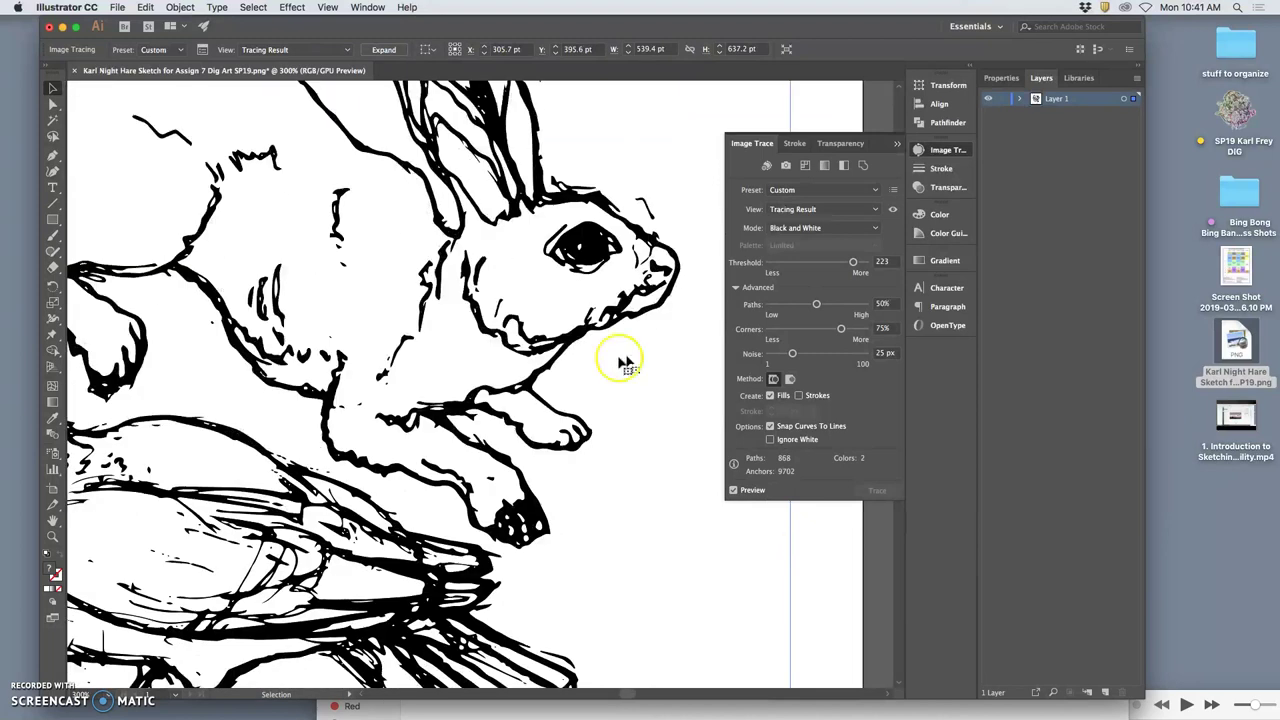
scroll(510, 318, "down", 10)
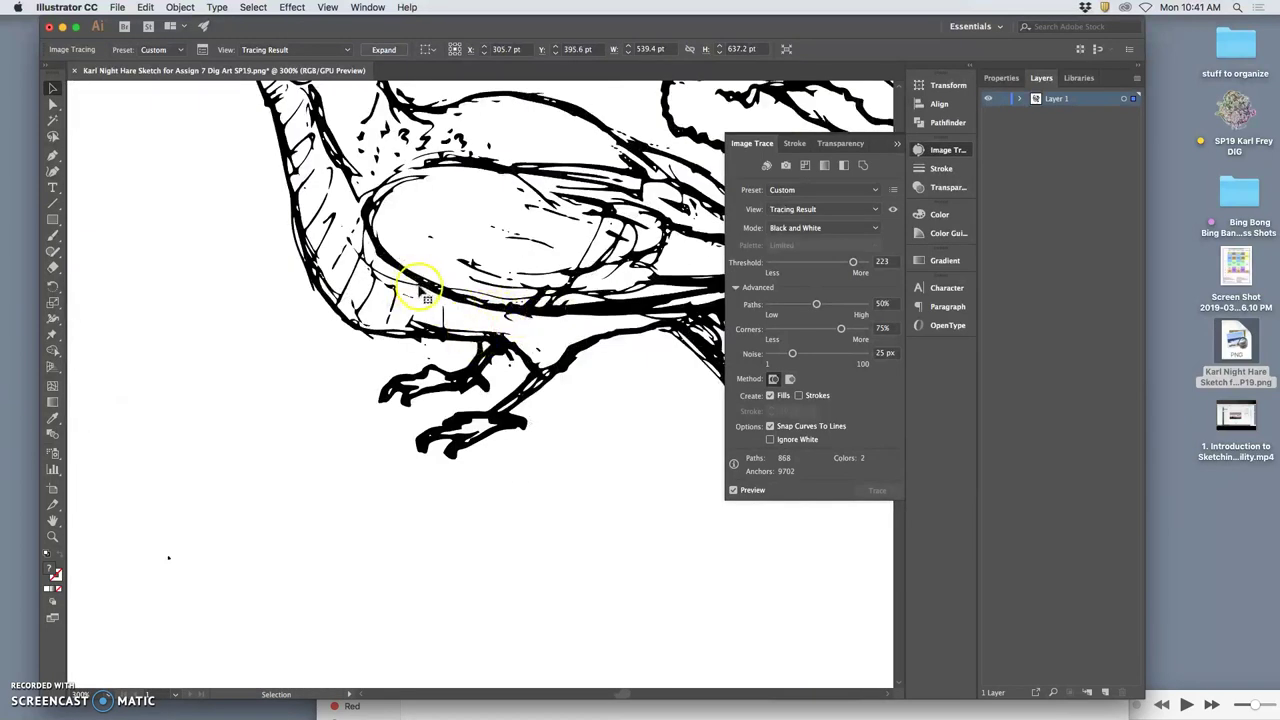
scroll(420, 290, "up", 6)
scroll(450, 285, "up", 1)
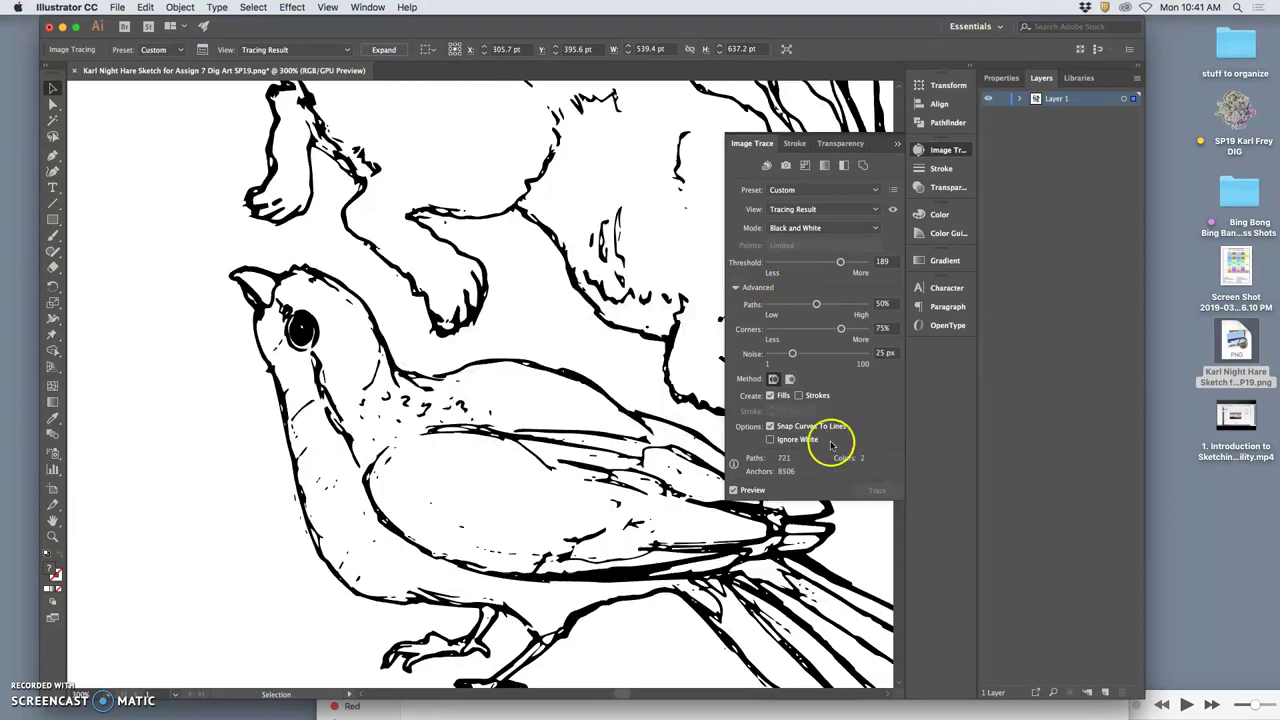
left_click(897, 143)
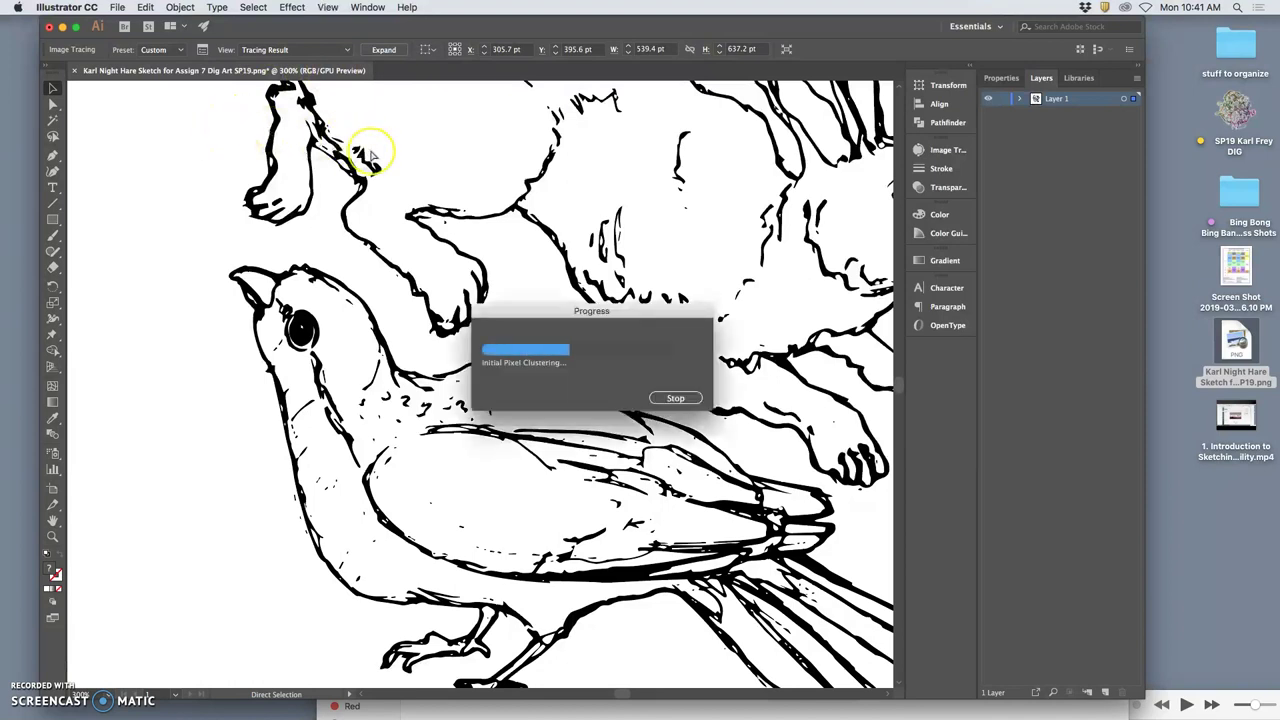
Try to select part of the traced hare's ear with the Direct Selection tool.
key("super+1")
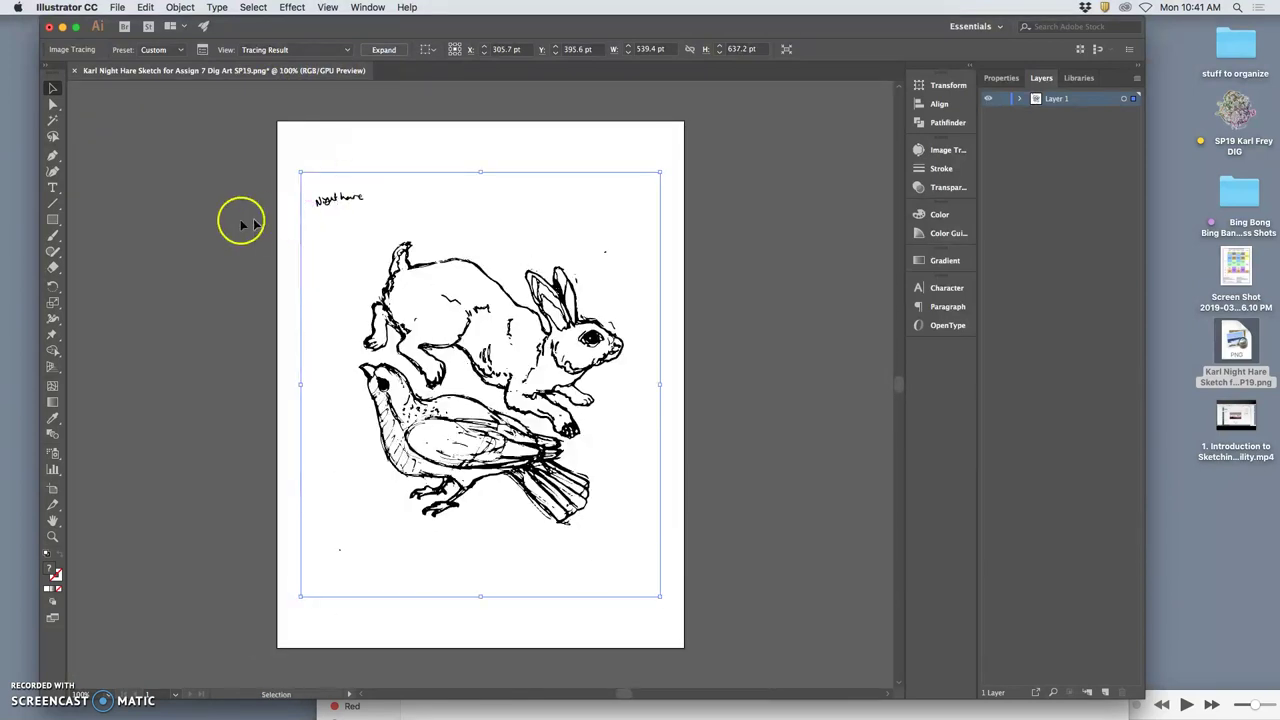
left_click(234, 224)
left_click(53, 104)
left_click(576, 296)
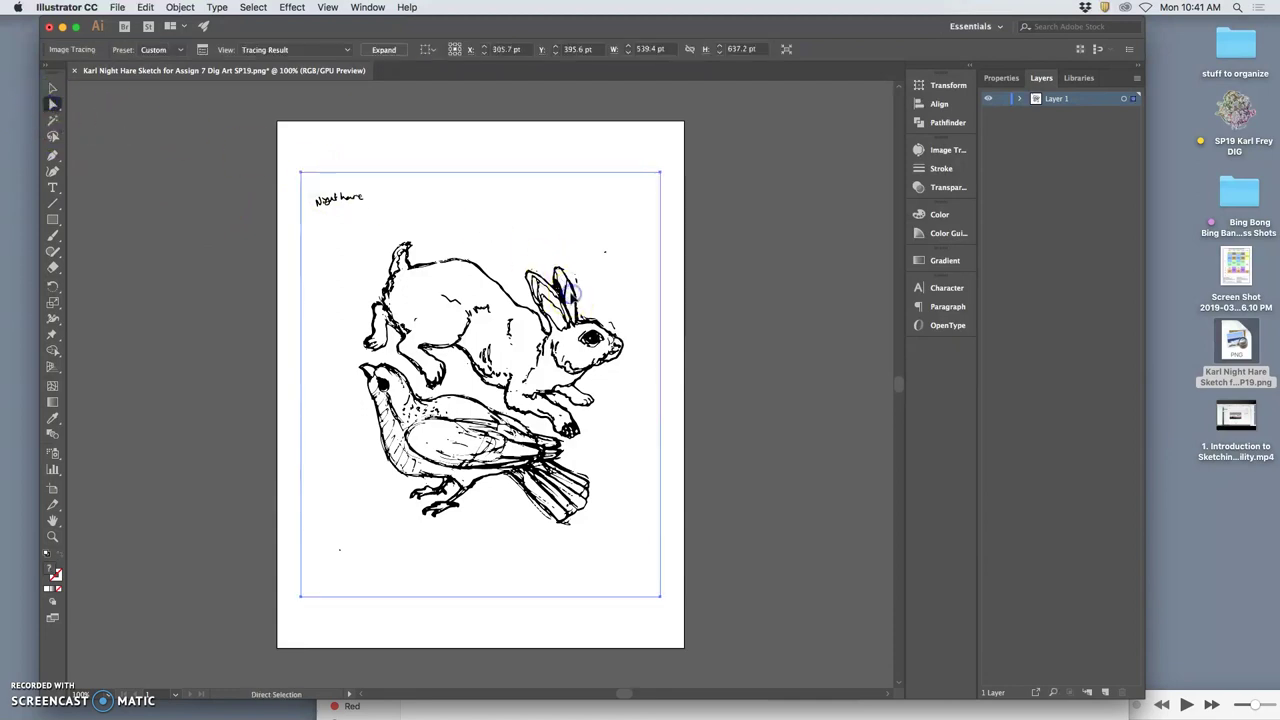
key("v")
Undo the threshold changes and the image trace to restore the original sketch, and deselect it.
key("super+z")
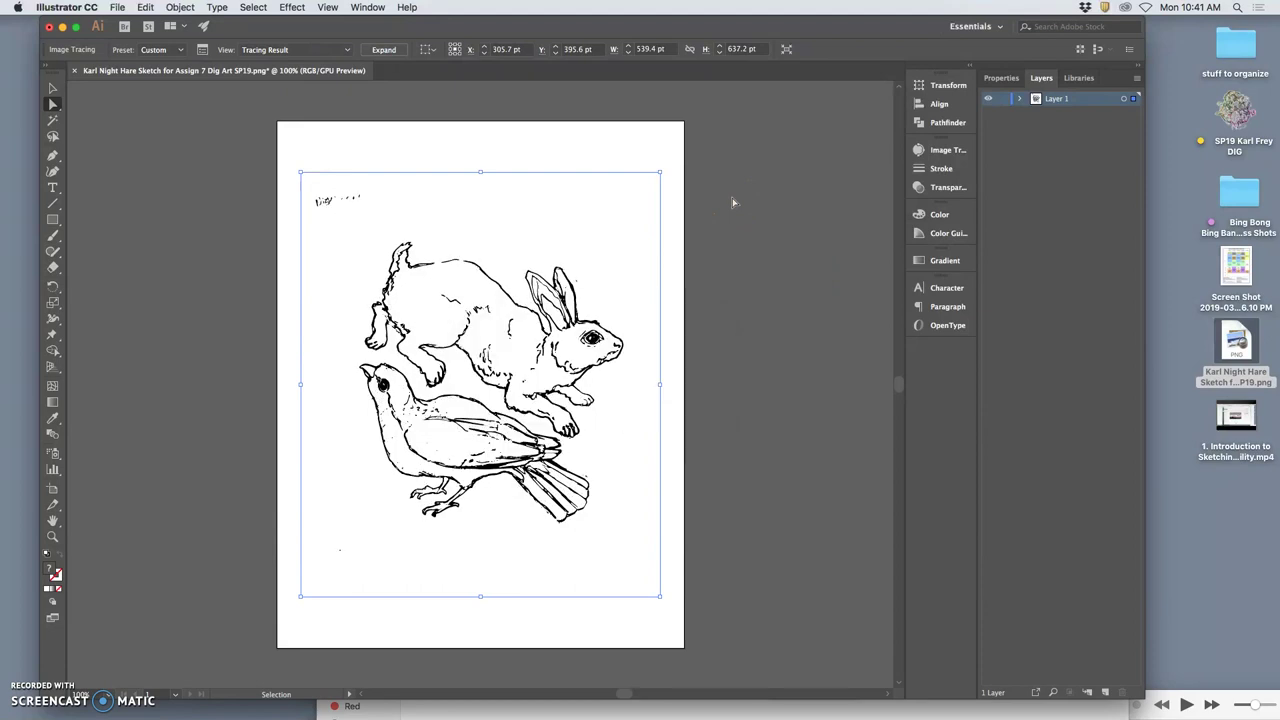
key("super+z")
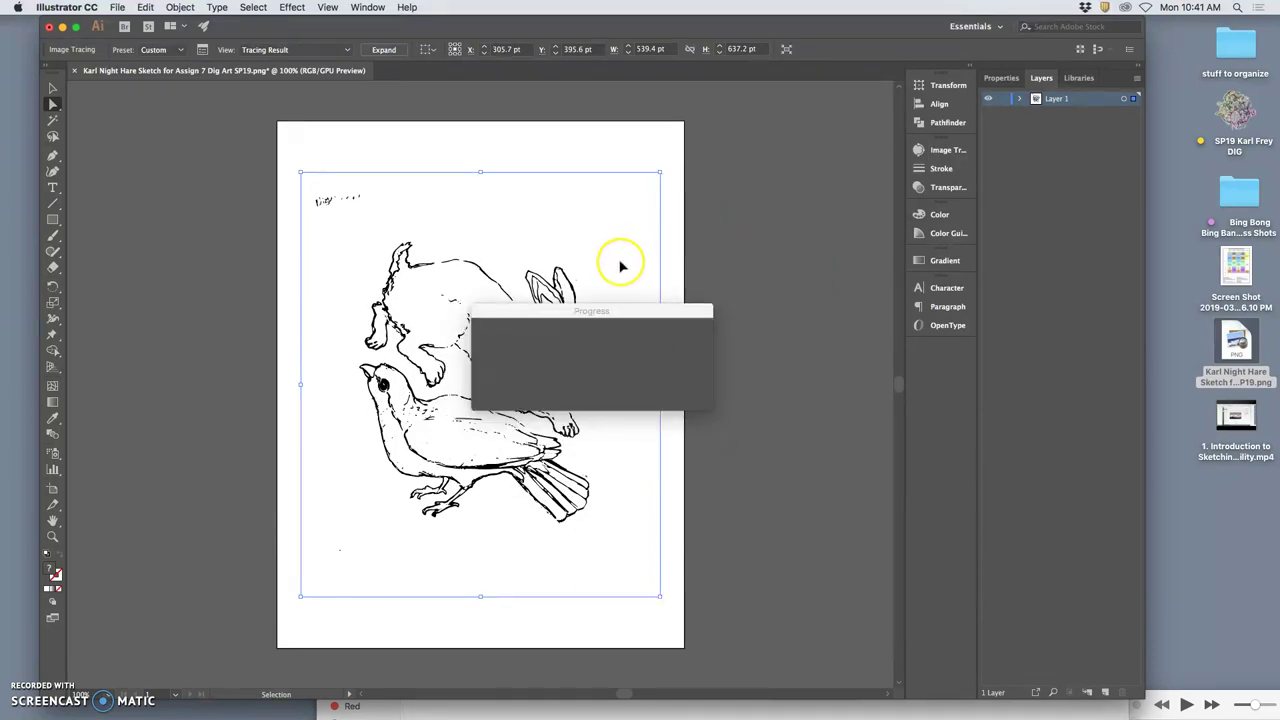
key("a")
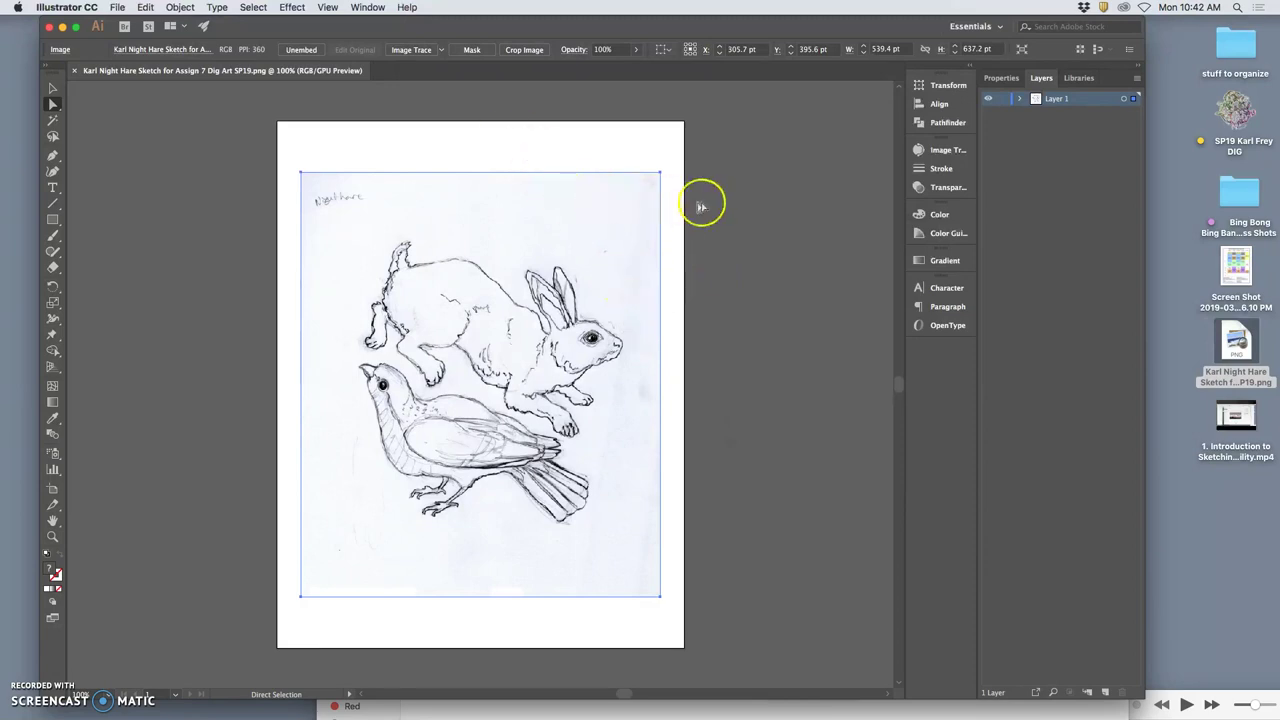
left_click(713, 206)
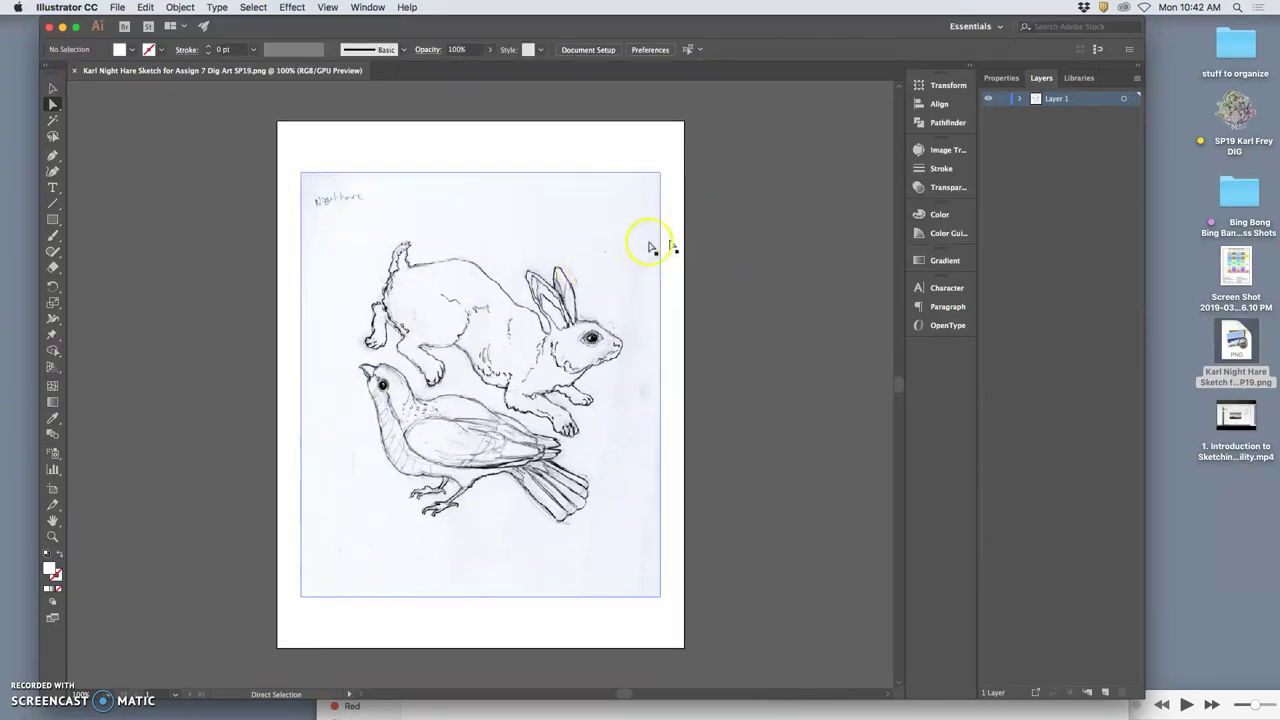
Turn on Dim Images for Layer 1, which holds the sketch.
double_click(1093, 101)
left_click(864, 262)
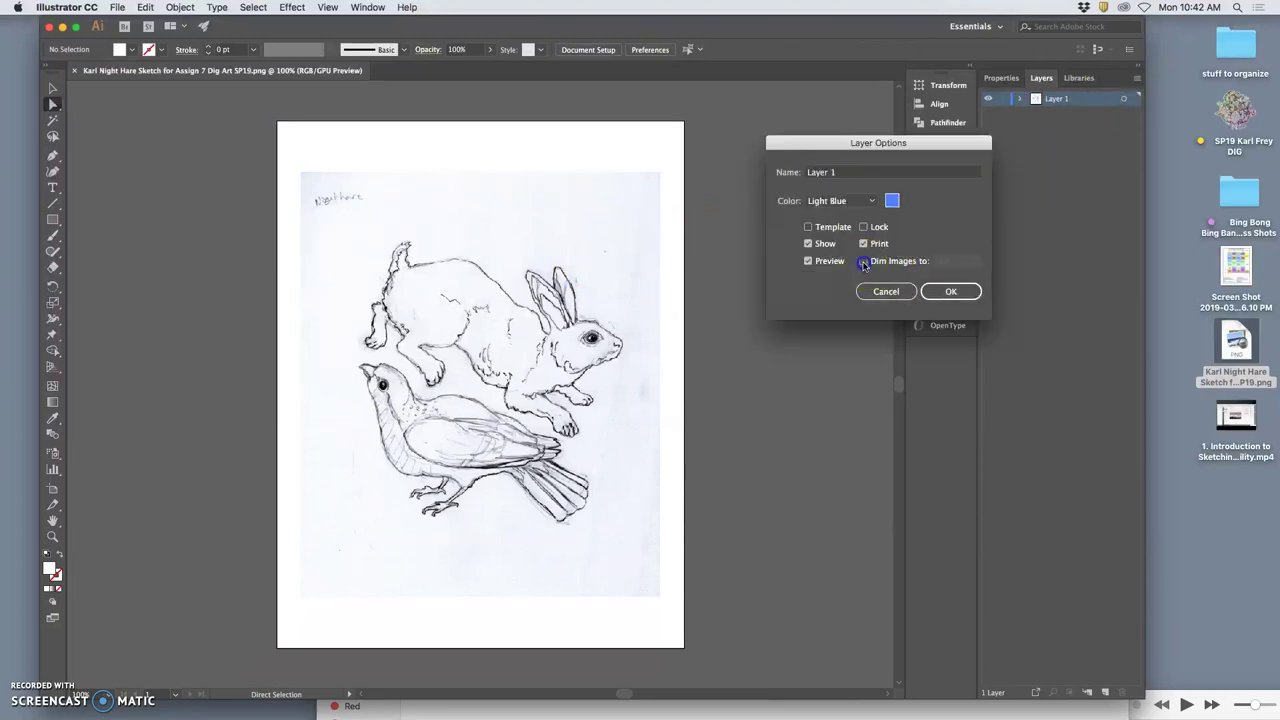
left_click(950, 290)
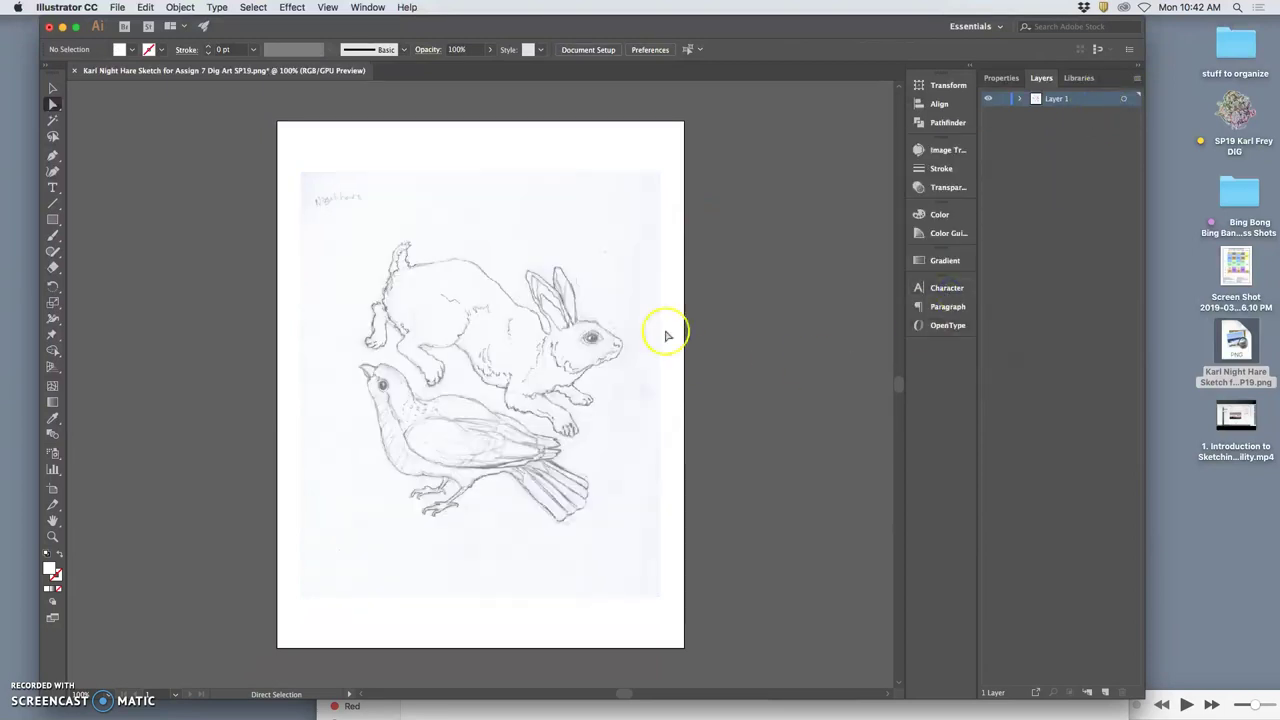
Lock the dimmed sketch layer, add a new layer above it, and enlarge the document window.
left_click(1003, 100)
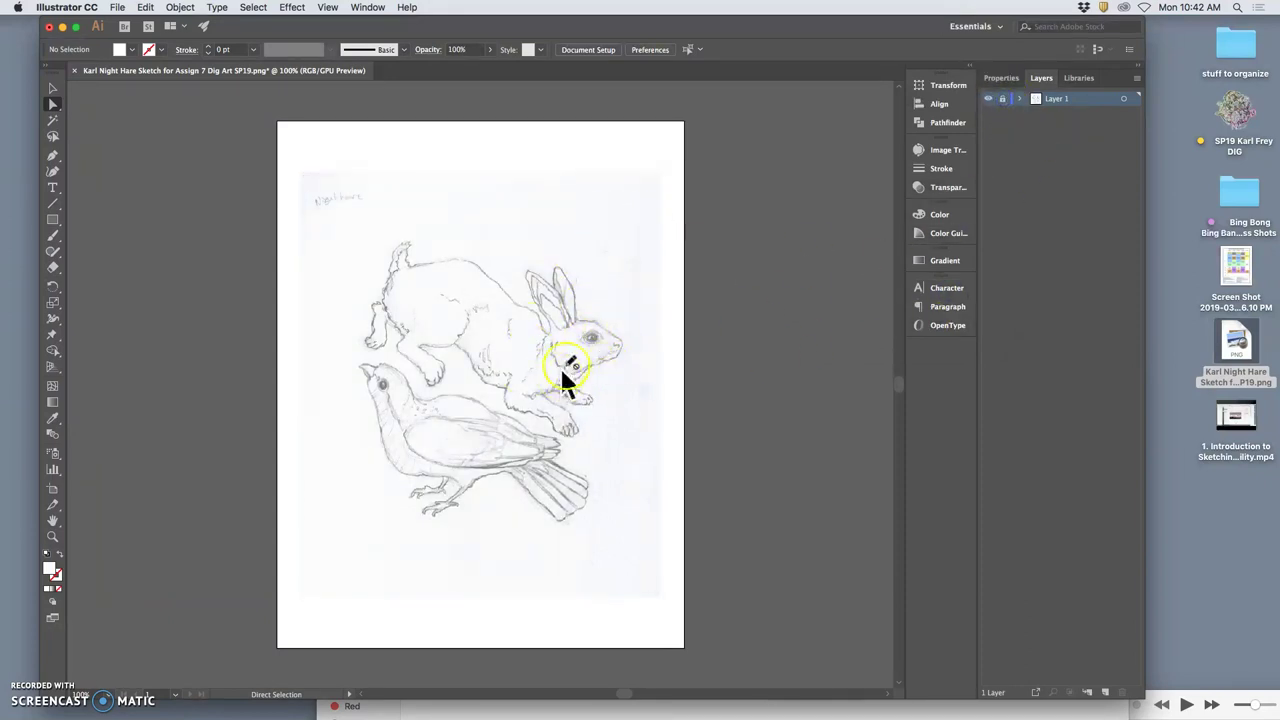
left_click(1106, 690)
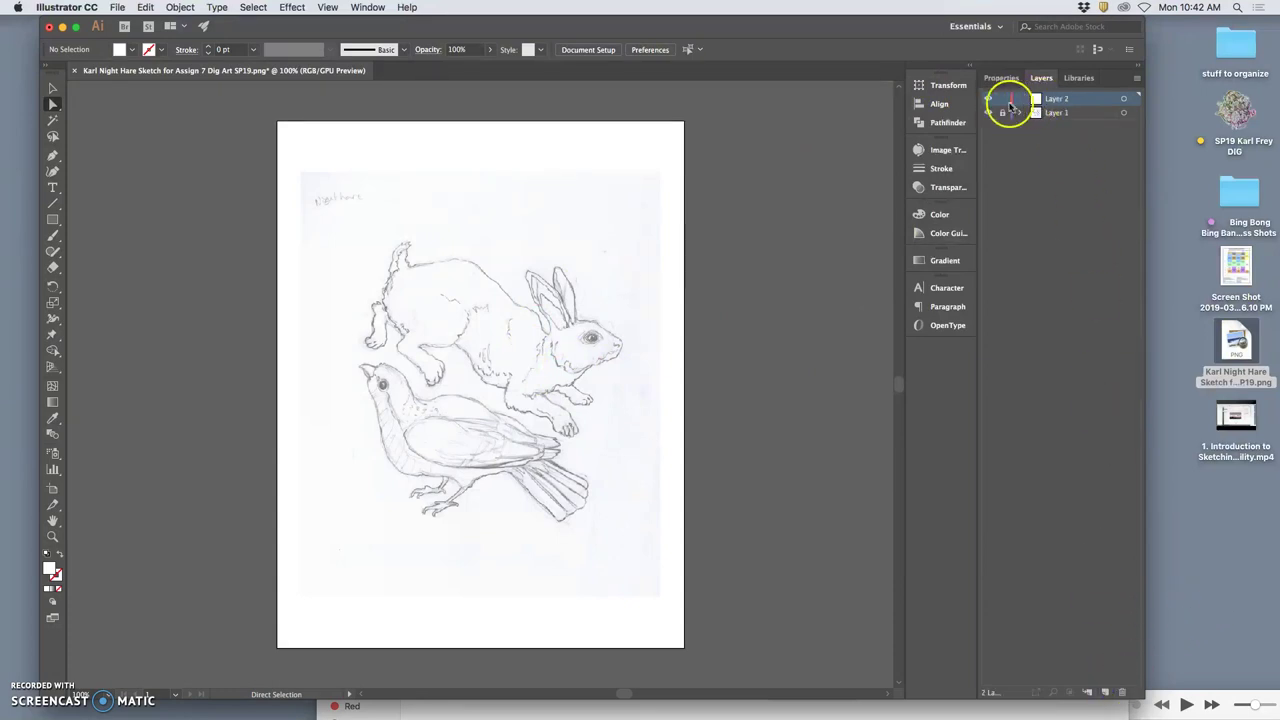
scroll(668, 281, "up", 6)
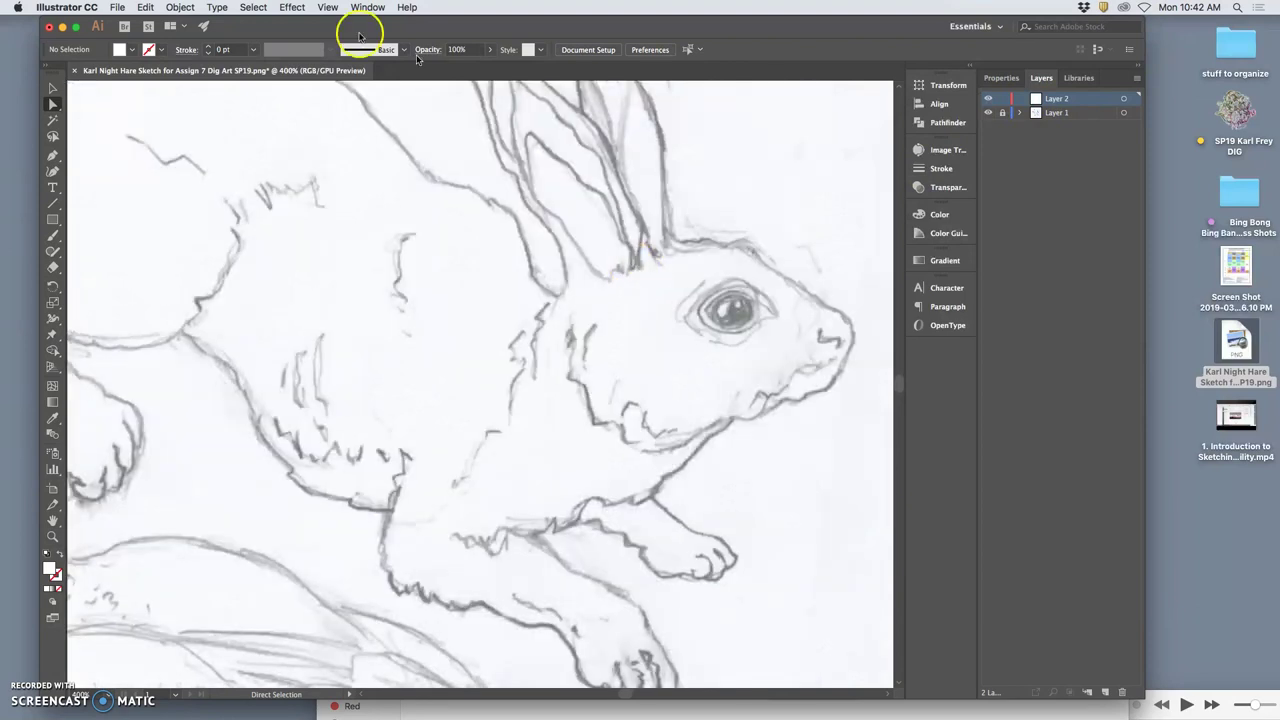
left_click(76, 27)
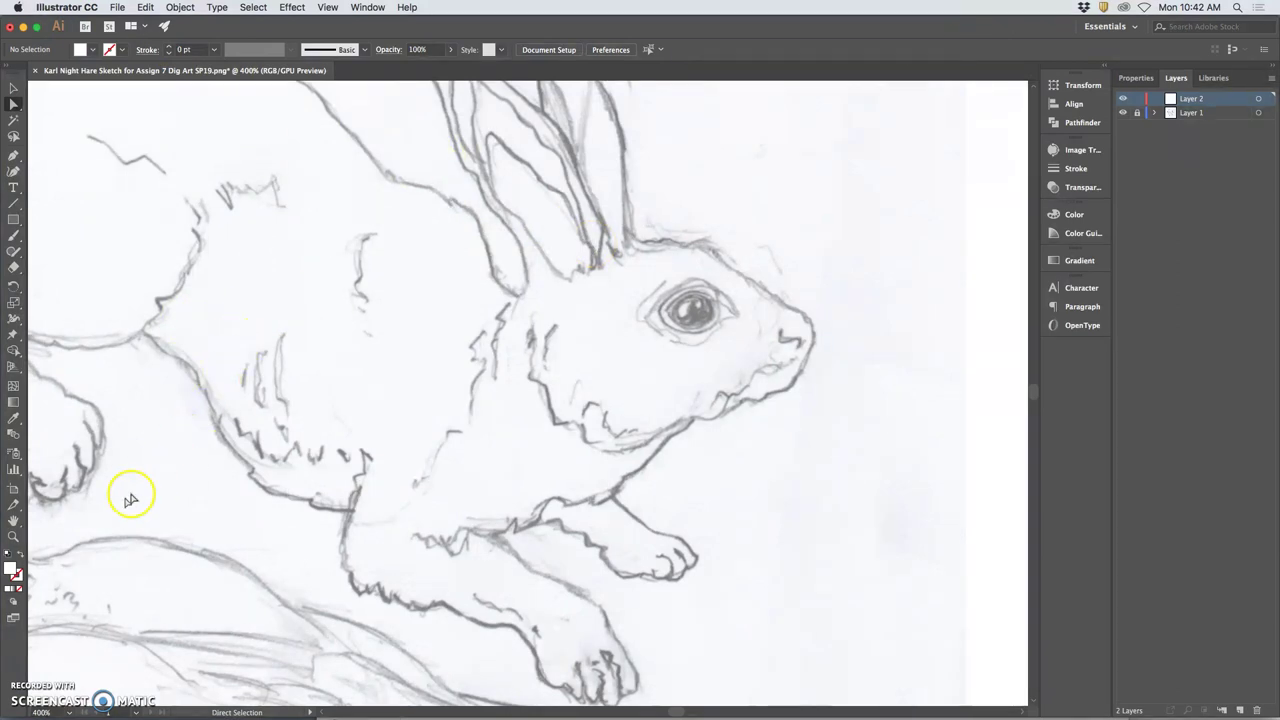
left_click(117, 7)
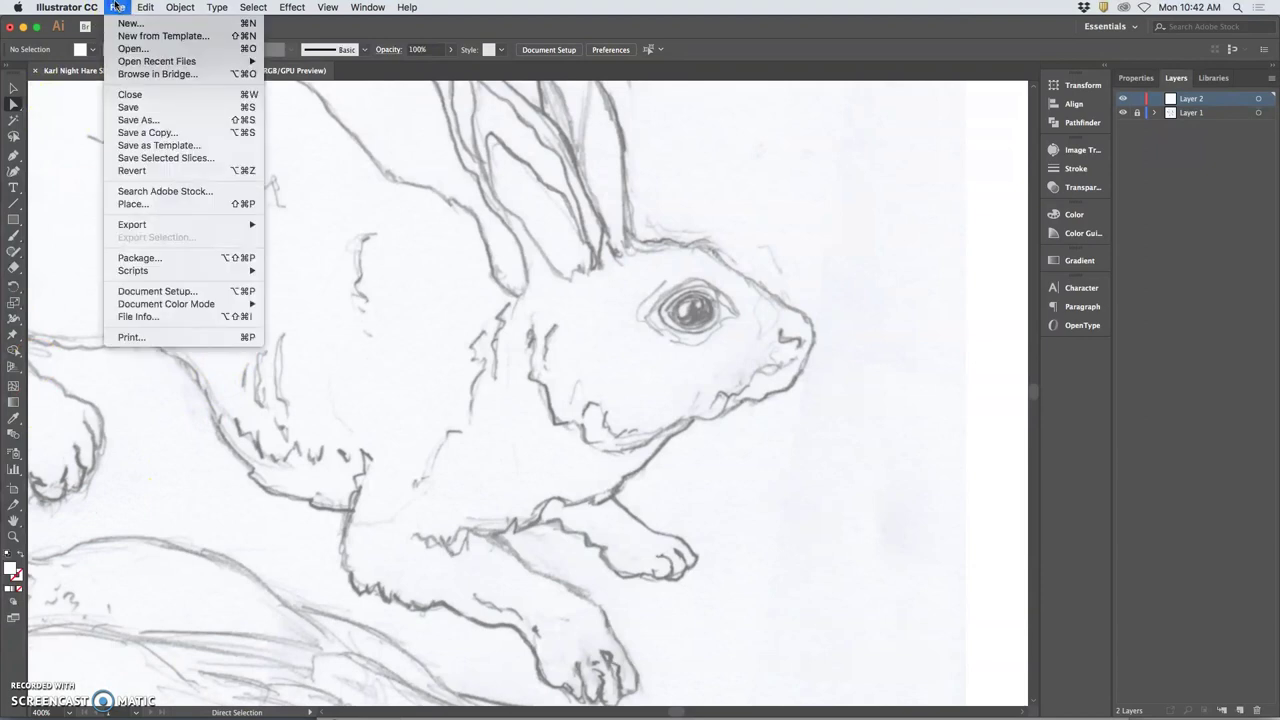
mouse_move(145, 7)
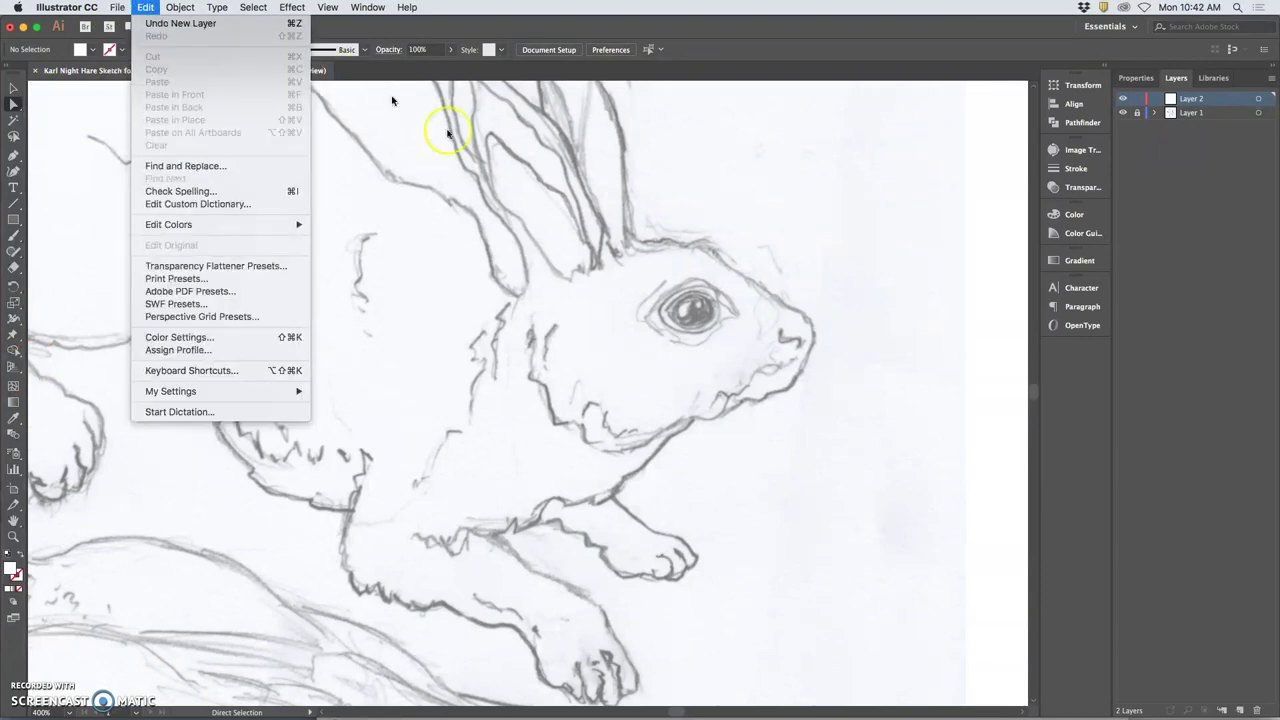
Set the fill to black and the stroke to none, and select the Blob Brush tool.
left_click(10, 571)
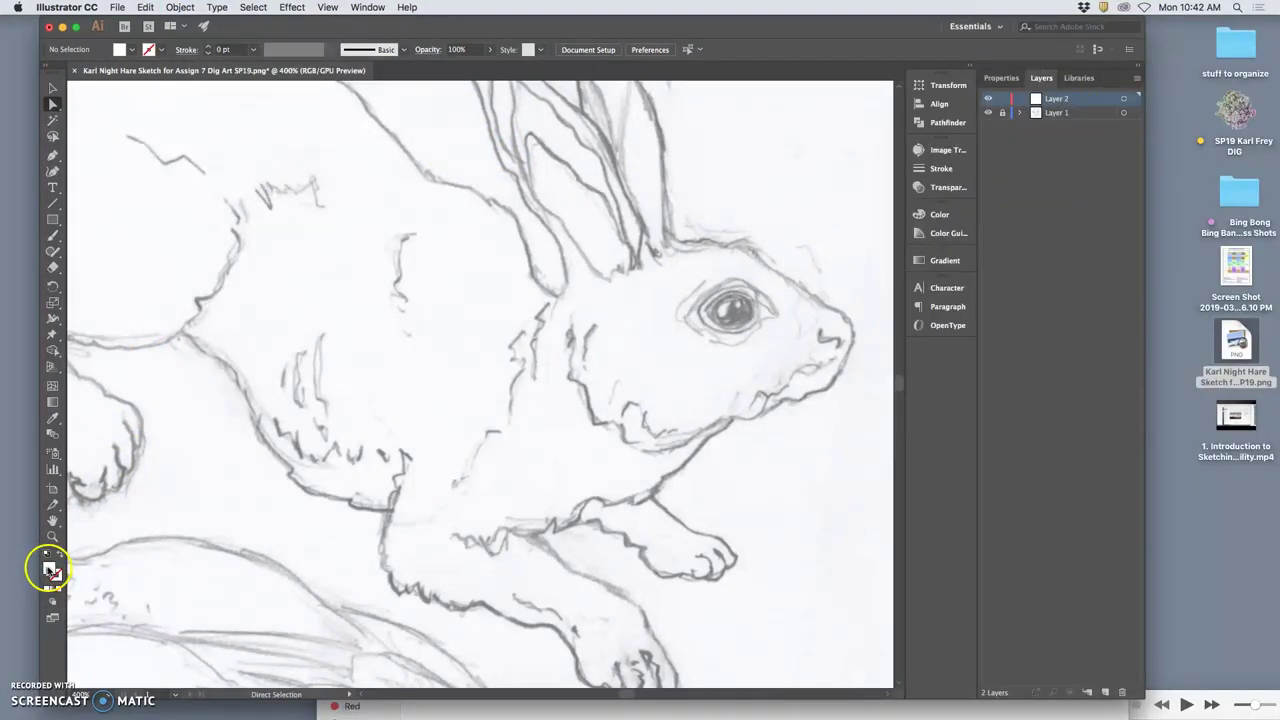
left_click(45, 551)
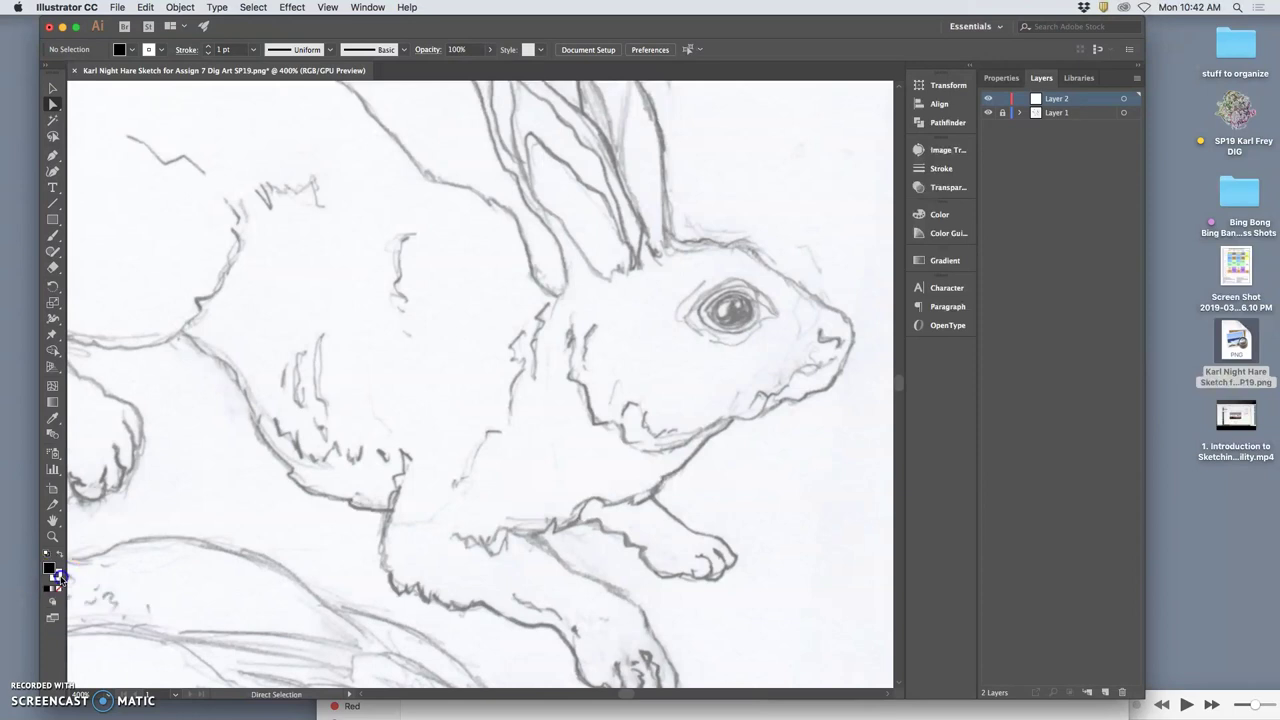
left_click(54, 574)
left_click(58, 591)
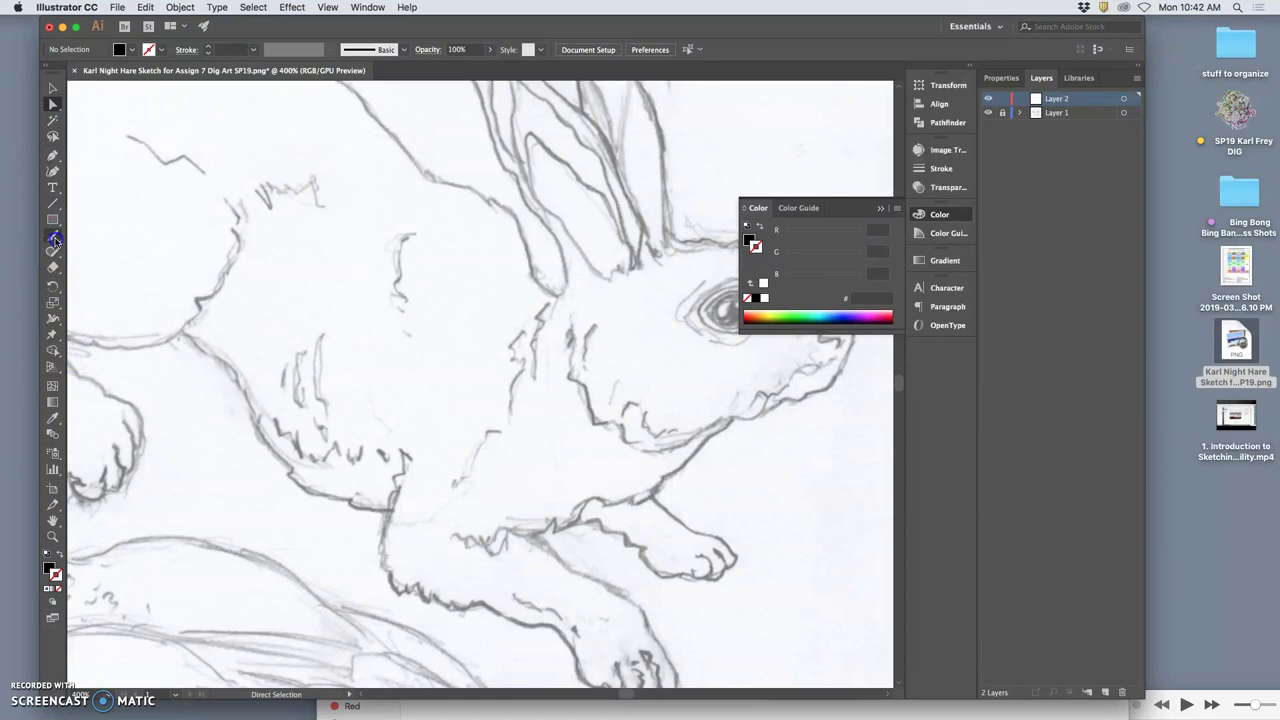
left_click(55, 239)
left_click(101, 252)
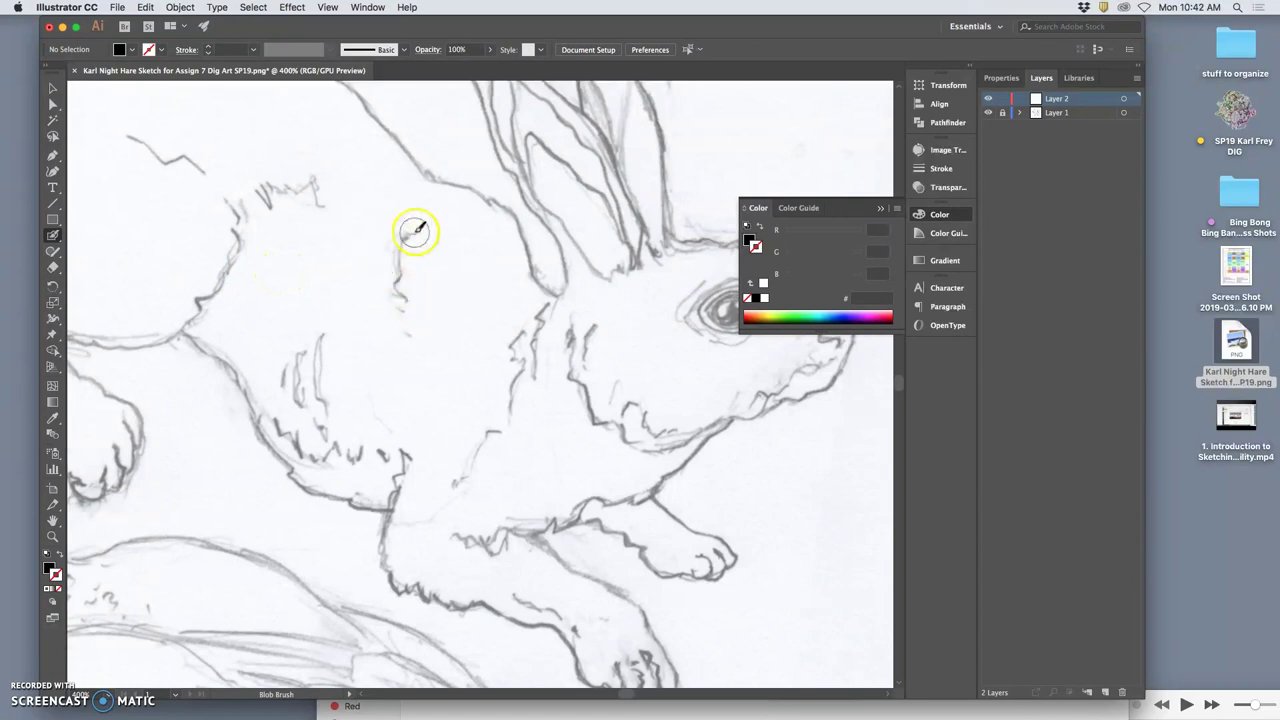
Try Blob Brush strokes of varying thickness over the short fur line on the hare's body, and delete them.
mouse_move(415, 235)
left_mouse_down()
mouse_move(398, 246)
mouse_move(399, 268)
left_mouse_up()
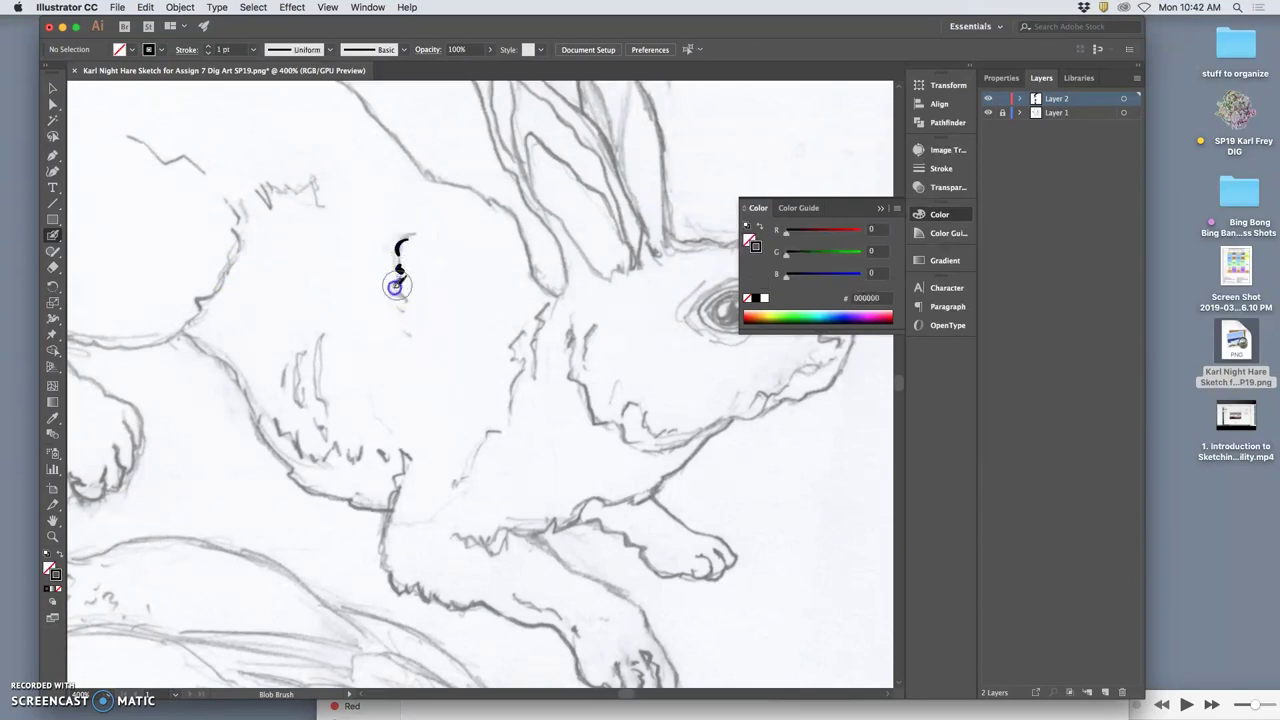
left_click_drag(427, 338, 430, 350)
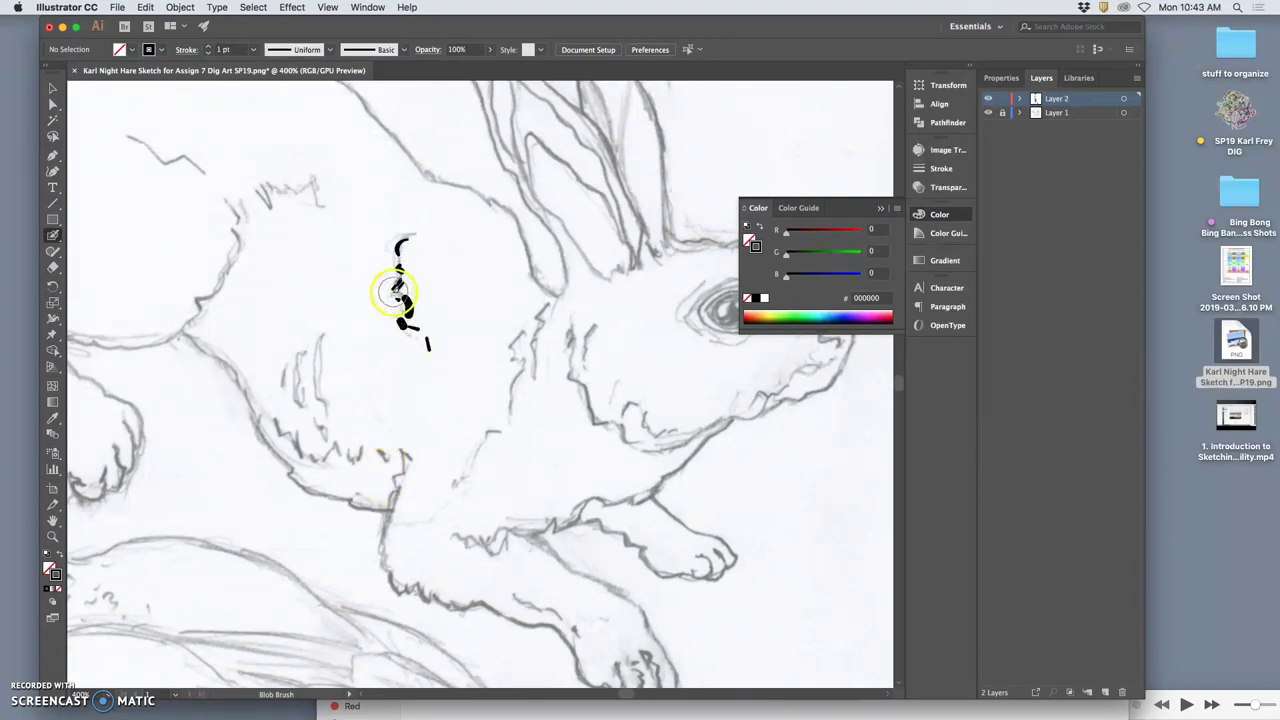
mouse_move(414, 240)
left_mouse_down()
mouse_move(389, 268)
mouse_move(438, 347)
mouse_move(433, 400)
left_mouse_up()
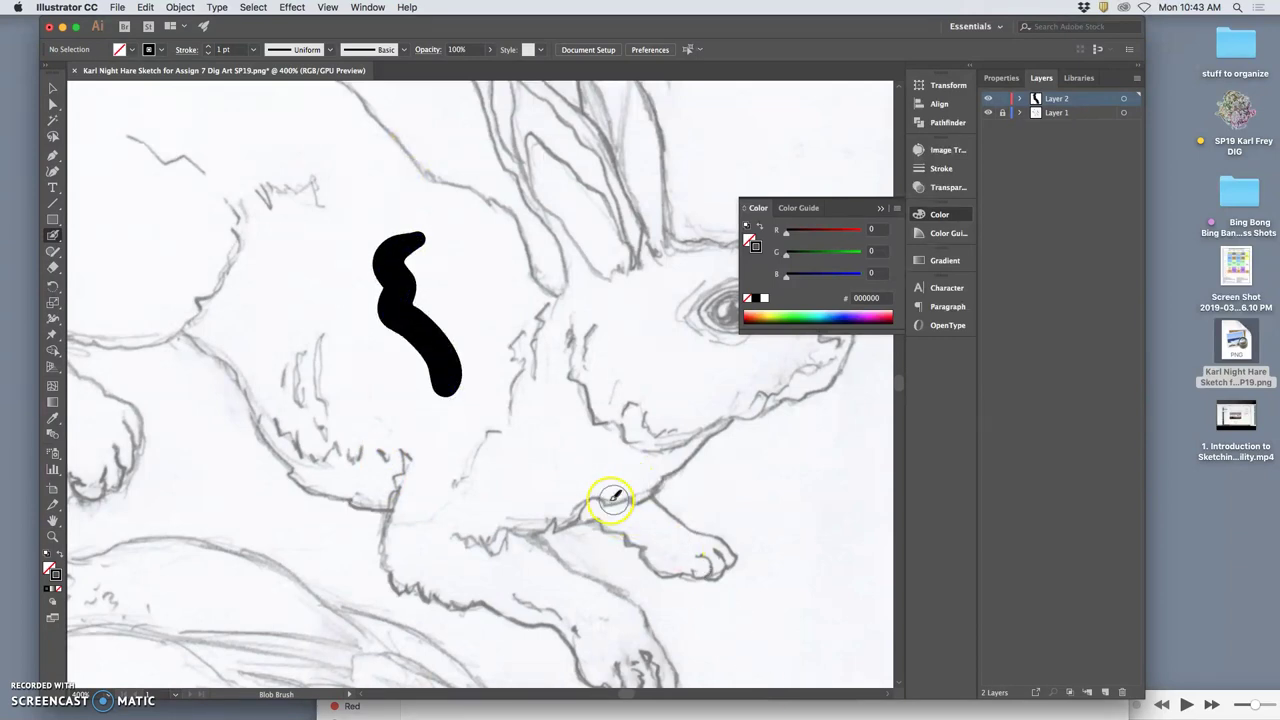
left_click(440, 369, "super")
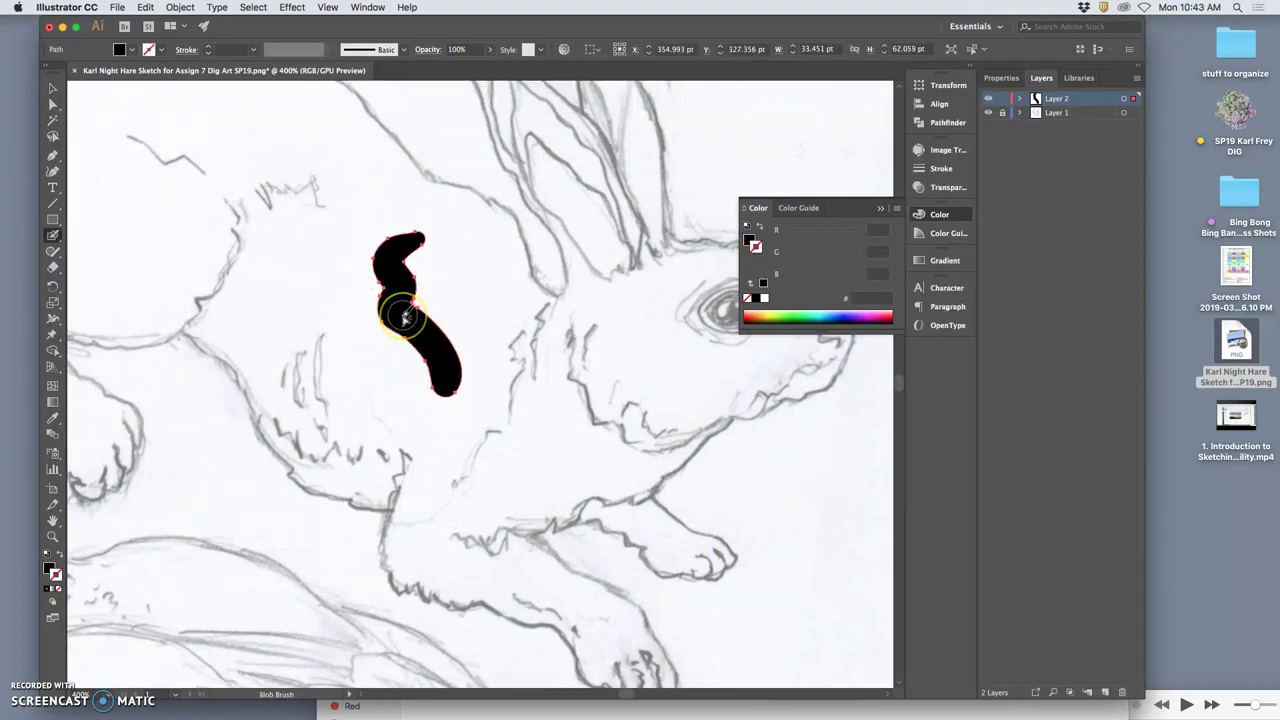
key("Delete")
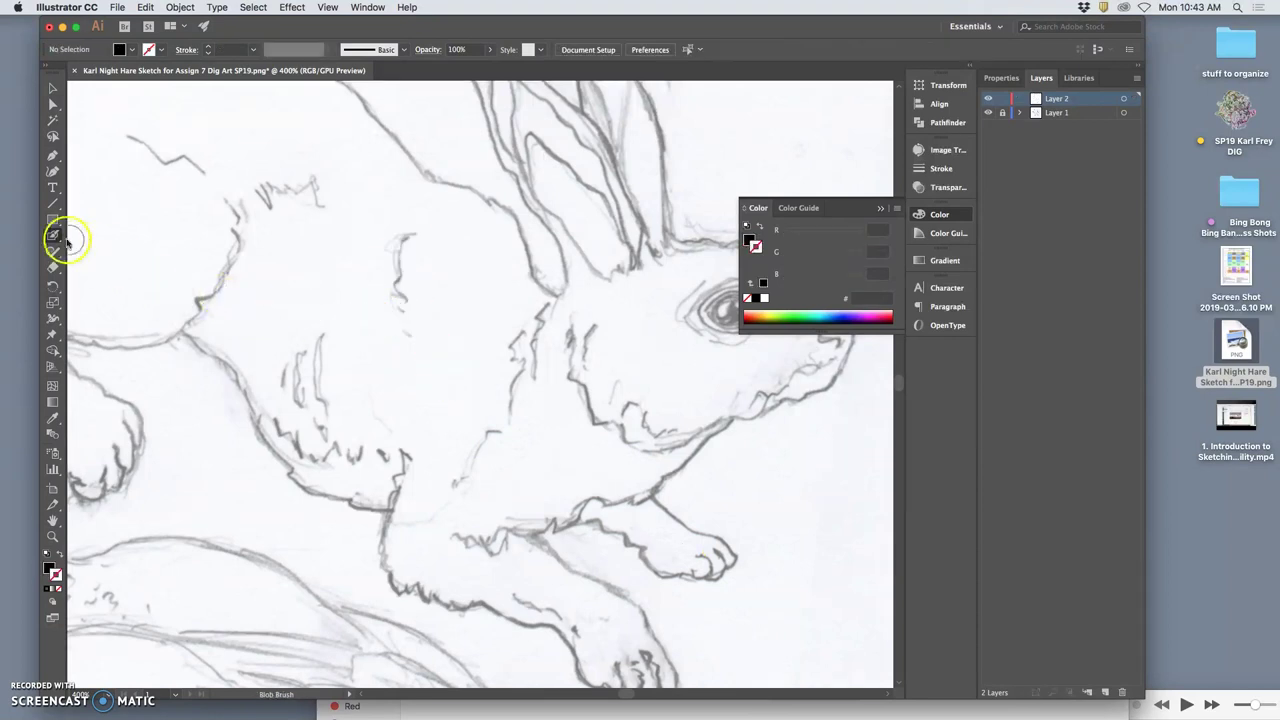
Set the Blob Brush fidelity to one notch above Accurate, and collapse the Color panel.
double_click(53, 238)
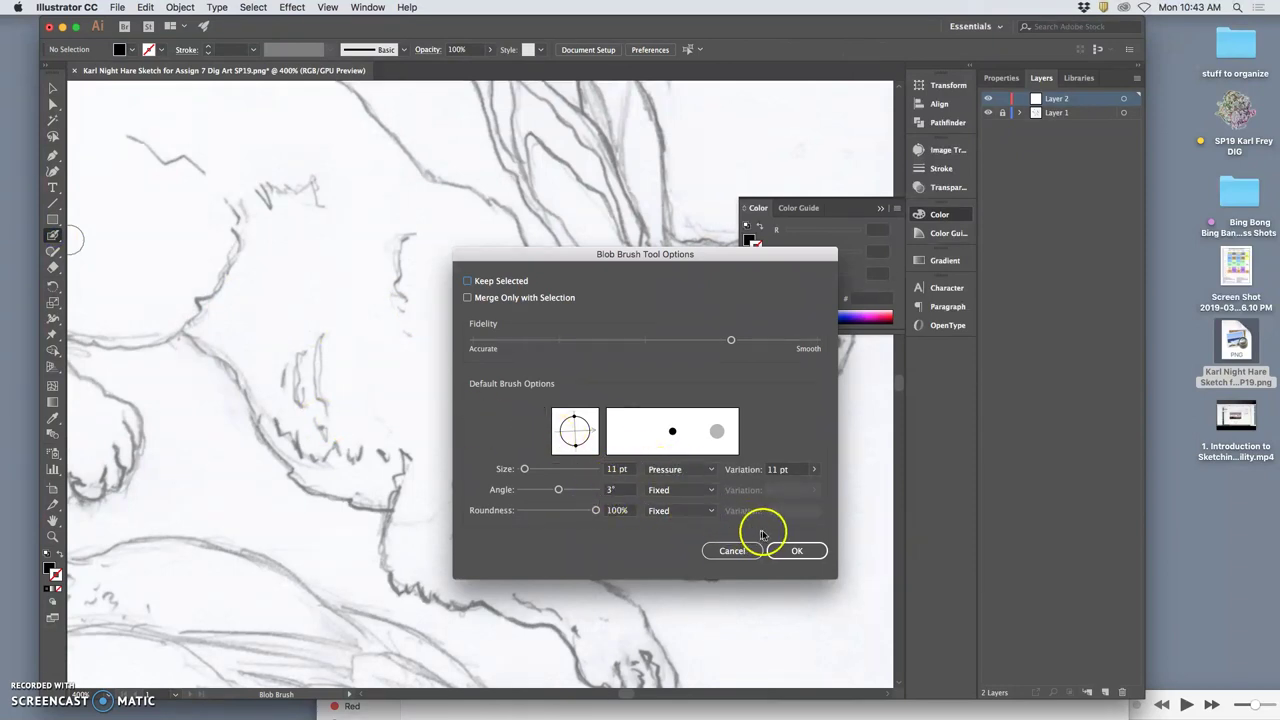
left_click_drag(734, 342, 713, 345)
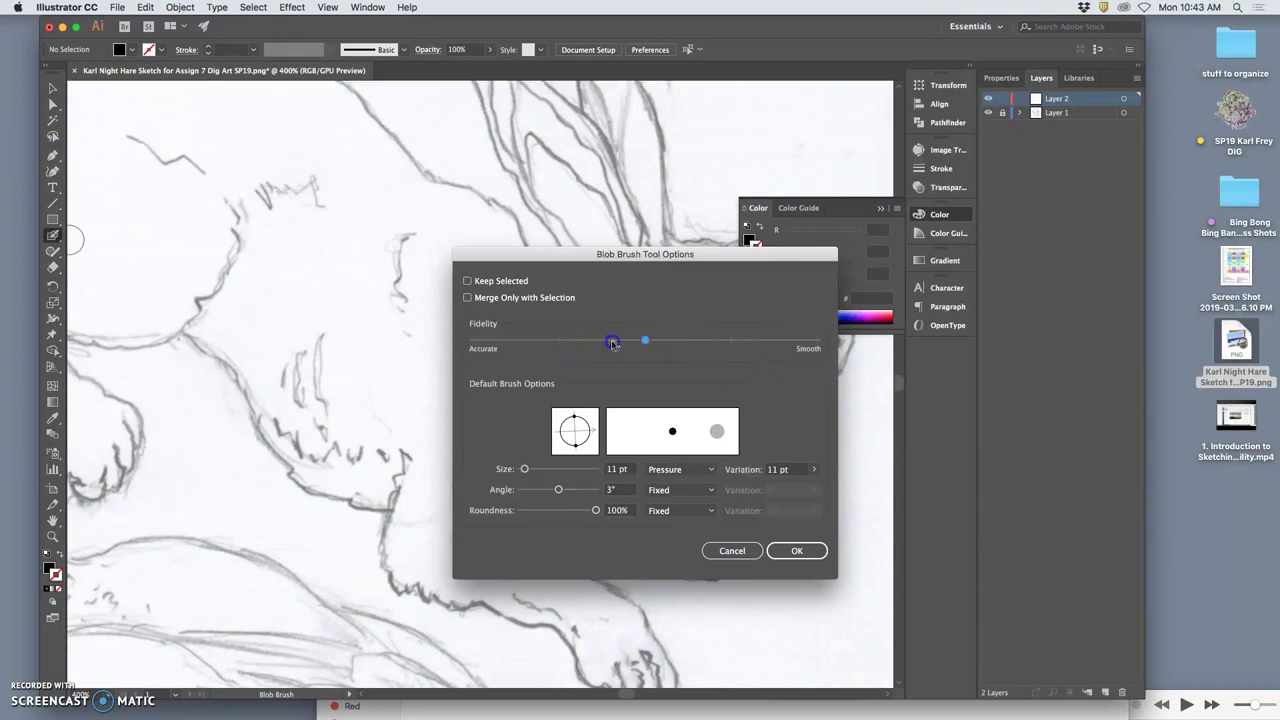
left_click_drag(586, 344, 565, 346)
left_click(798, 550)
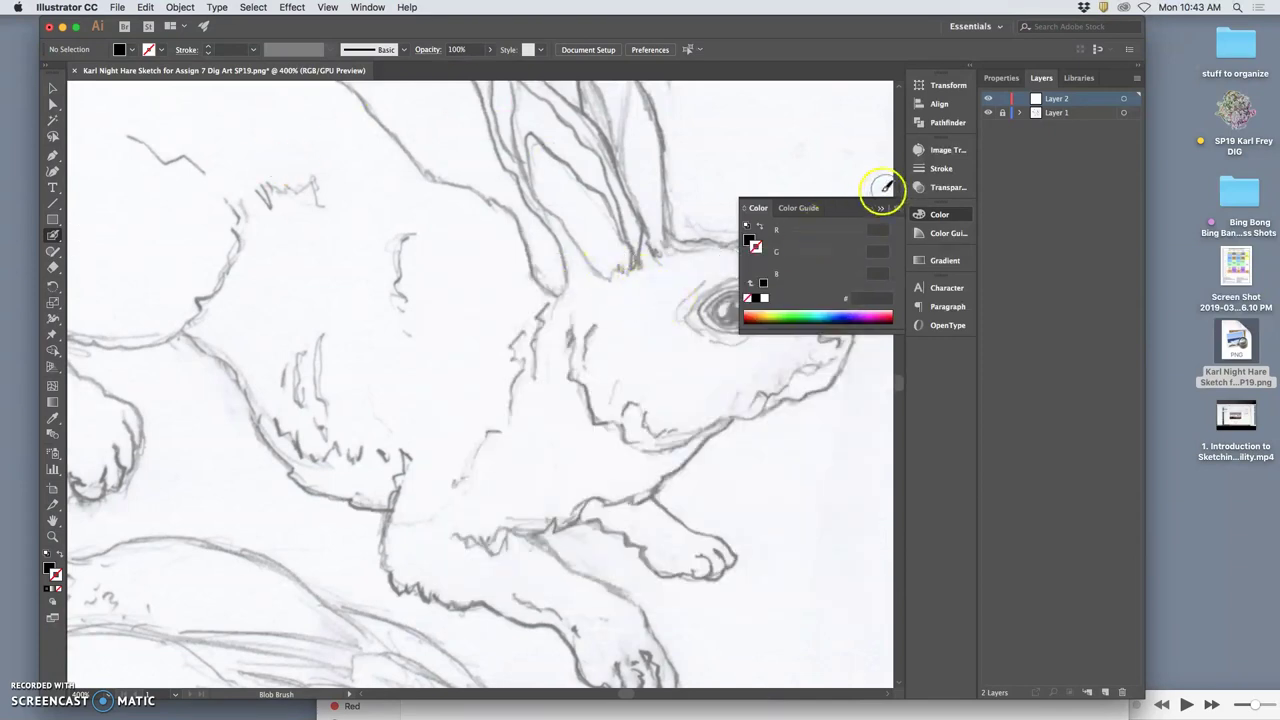
left_click(882, 208)
Try a Blob Brush stroke along the edge of the hare's pupil, and undo it.
left_click_drag(741, 302, 742, 290)
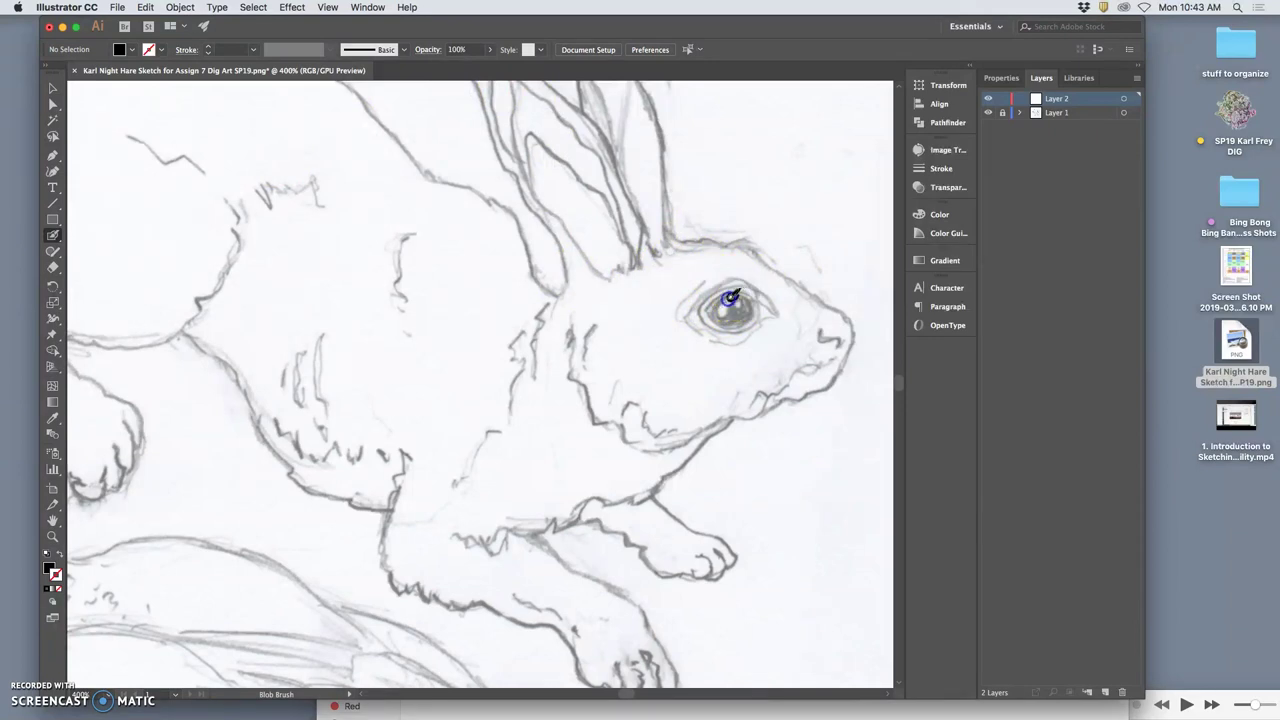
key("shift+x")
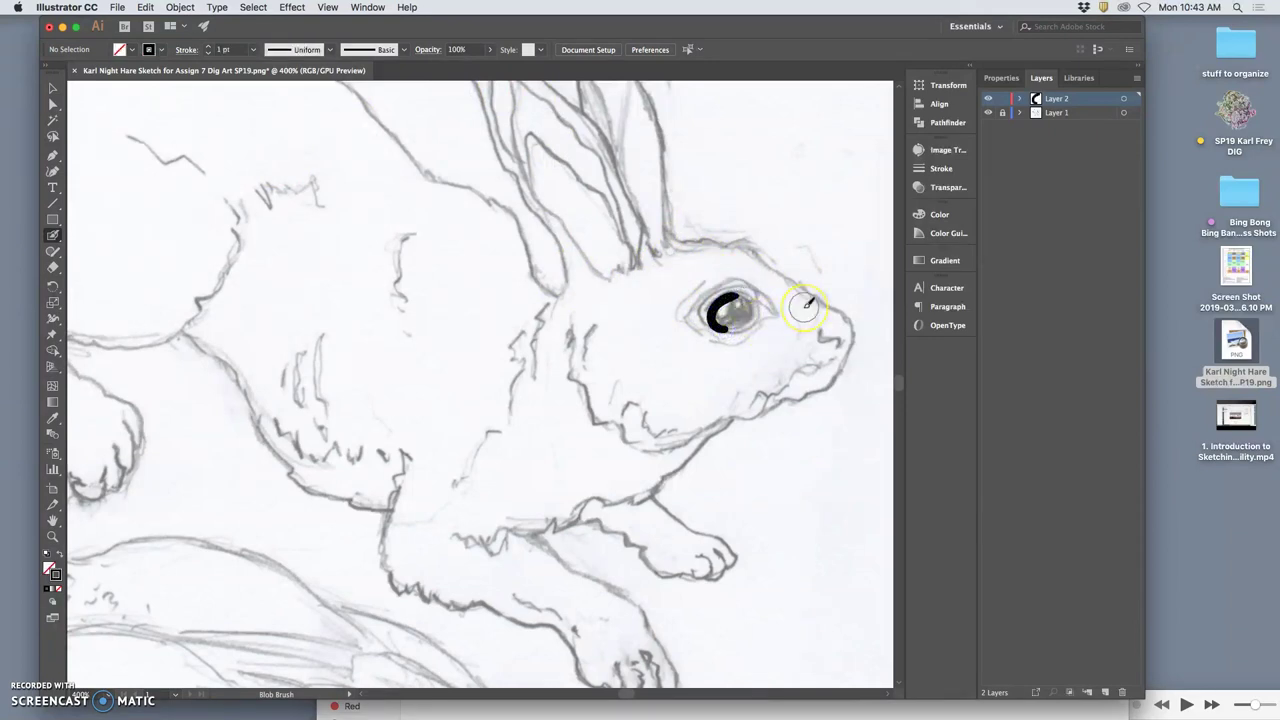
key("super+z")
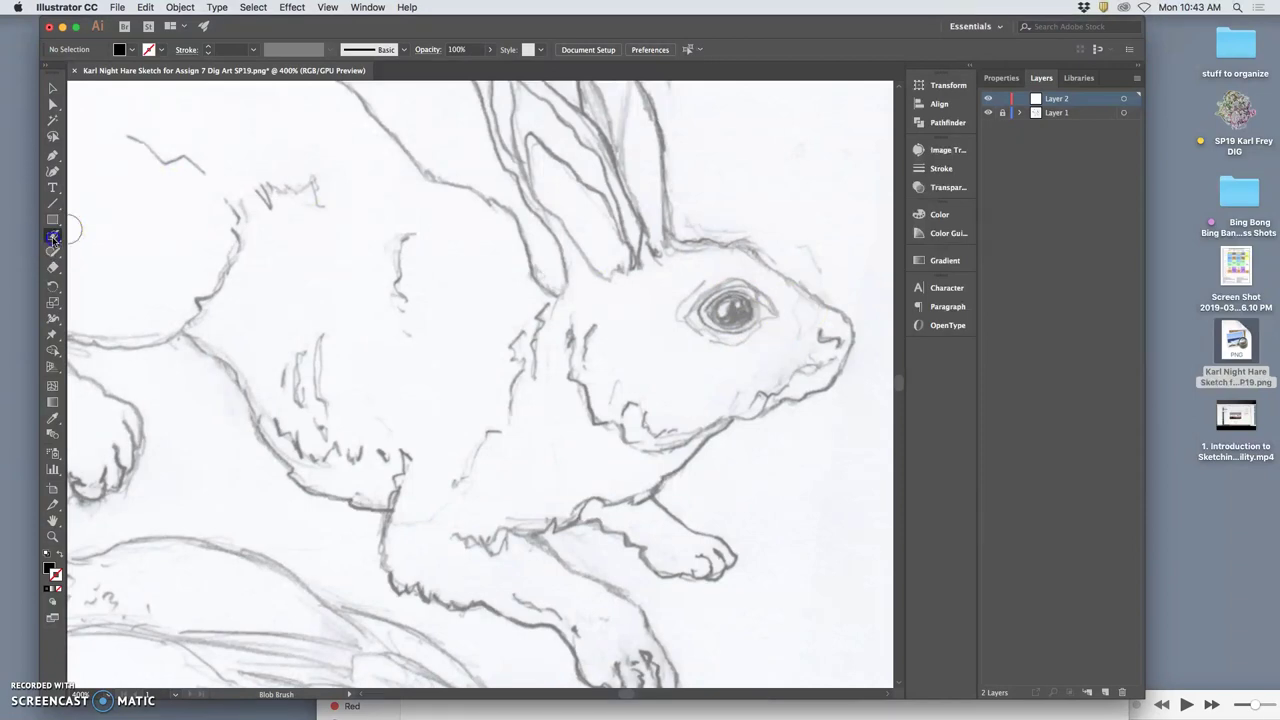
Set the Blob Brush size to 6 pt with a pressure variation of 4 pt.
double_click(53, 235)
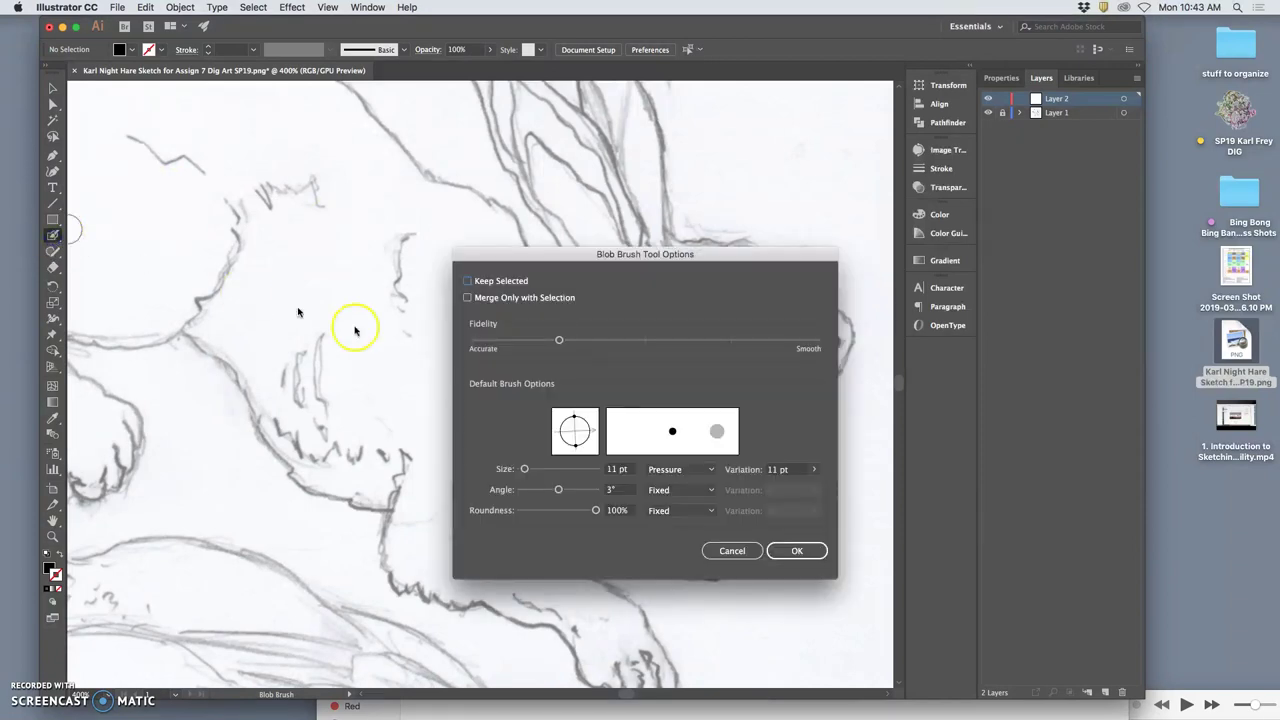
left_click(524, 470)
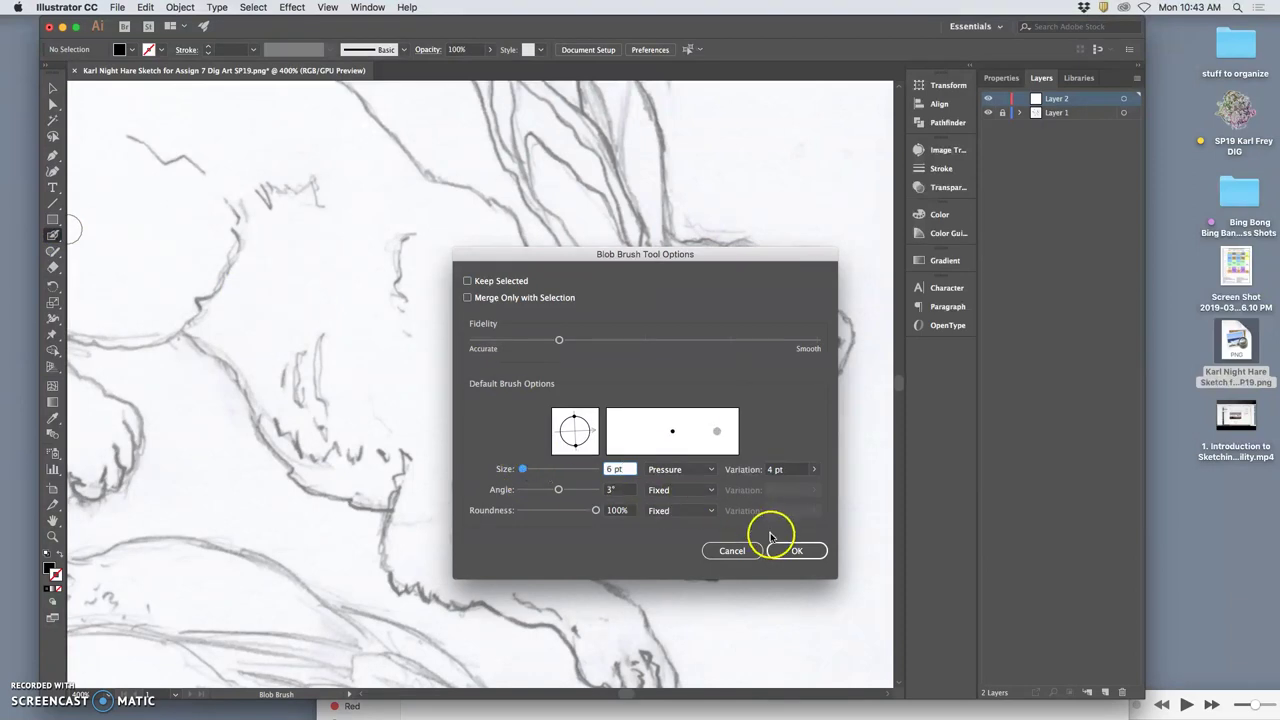
left_click(799, 552)
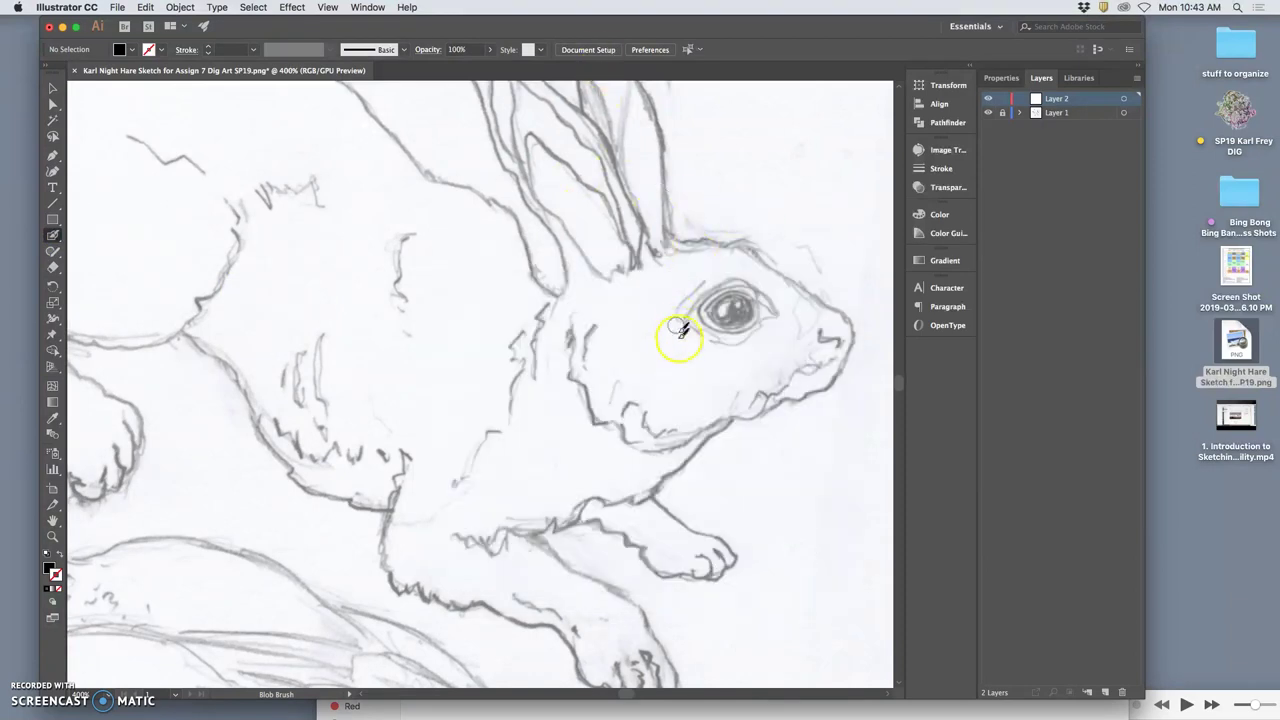
Paint the hare's pupil solid black with the Blob Brush at 800% zoom, leaving the two highlights unpainted.
key("super+equal")
key("super+equal")
left_click_drag(723, 271, 531, 315)
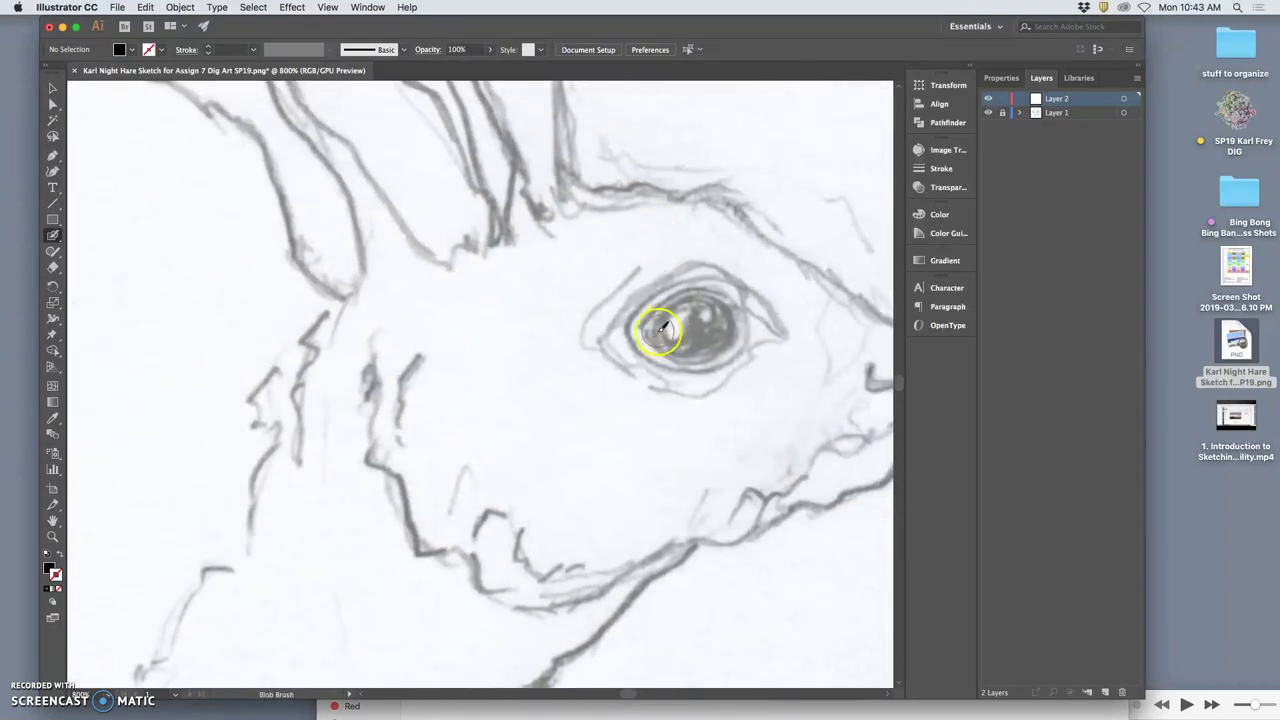
left_click_drag(676, 302, 712, 300)
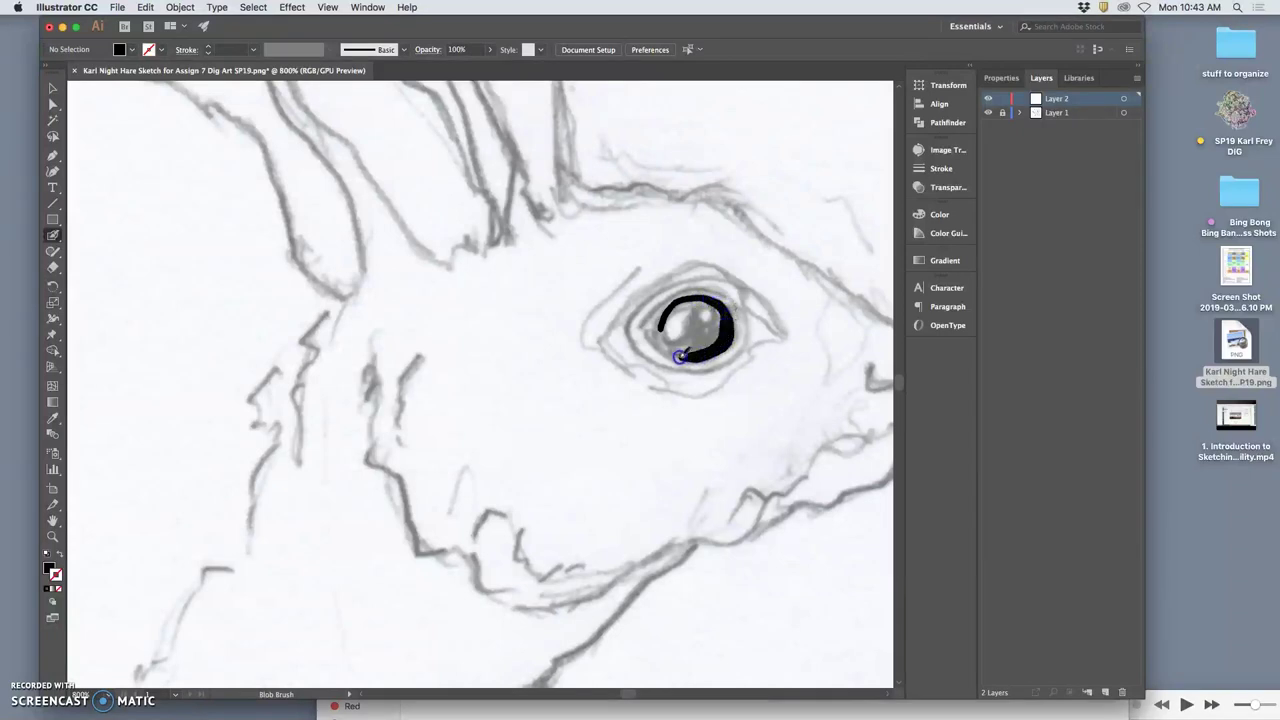
left_click_drag(665, 346, 663, 343)
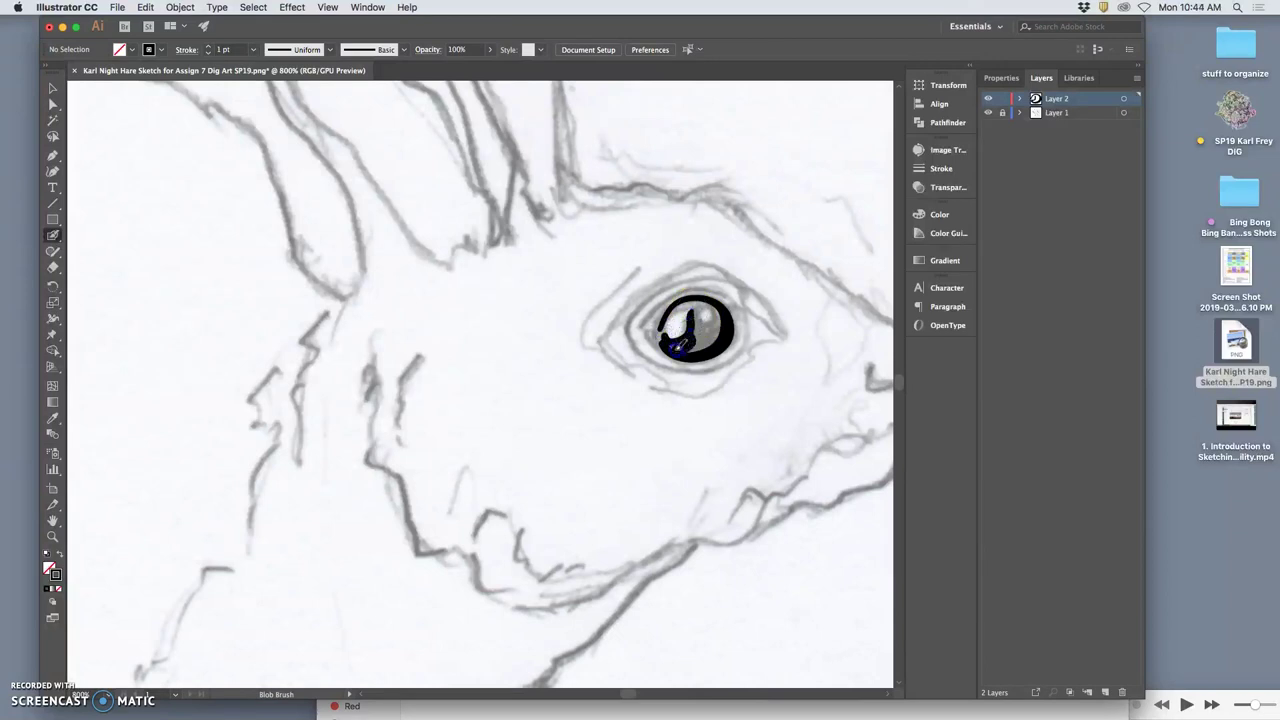
left_click_drag(676, 342, 692, 348)
left_click_drag(690, 345, 688, 347)
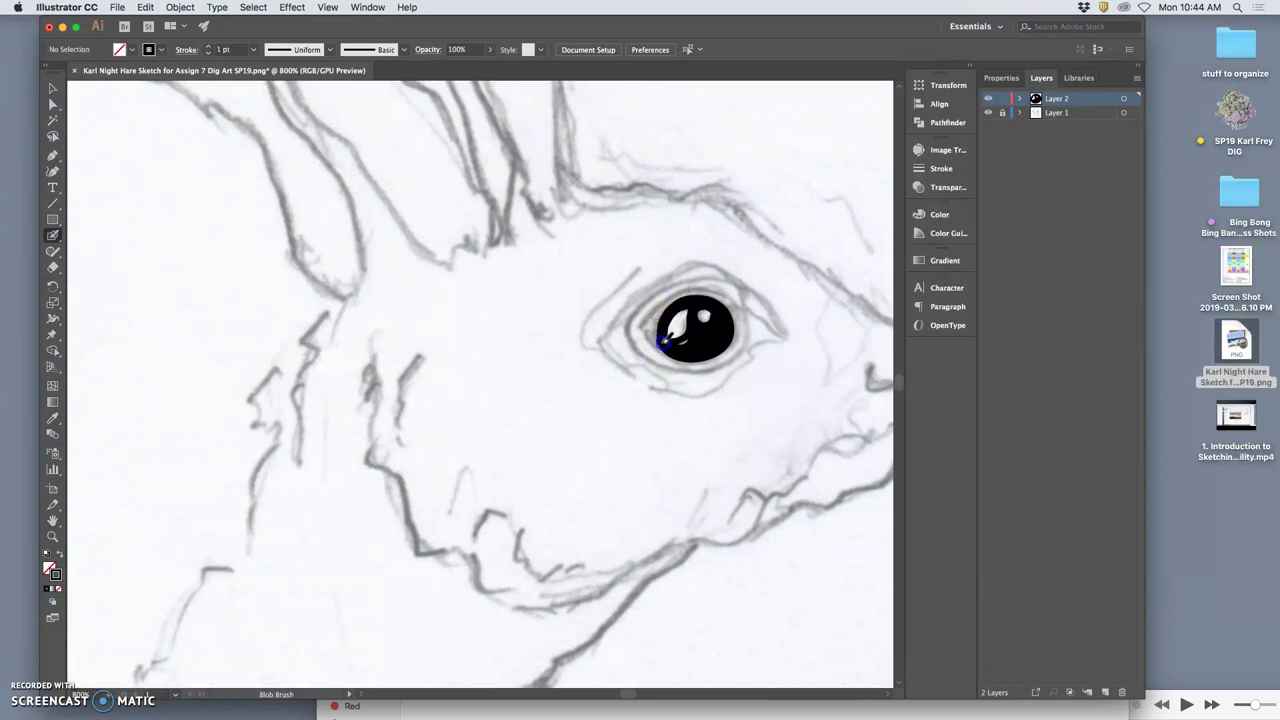
Trace a thin black ring around the hare's pupil with the Blob Brush.
mouse_move(670, 345)
left_mouse_down()
mouse_move(763, 358)
mouse_move(771, 320)
mouse_move(740, 287)
mouse_move(706, 285)
mouse_move(641, 327)
left_mouse_up()
left_click_drag(741, 318, 743, 330)
left_click_drag(744, 331, 743, 330)
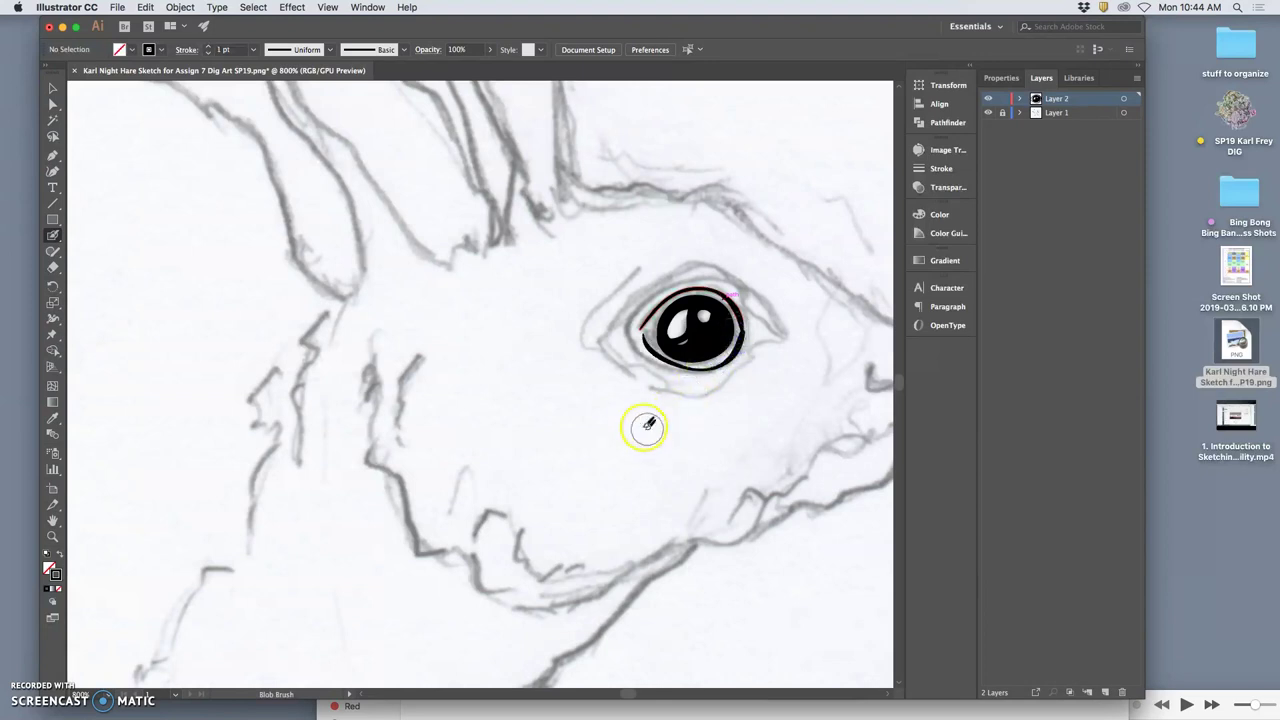
Trace the upper and lower eyelids, both eye corners and the outer eye folds of the hare.
left_click_drag(650, 322, 631, 328)
mouse_move(745, 300)
left_mouse_down()
mouse_move(772, 342)
mouse_move(783, 338)
mouse_move(752, 346)
left_mouse_up()
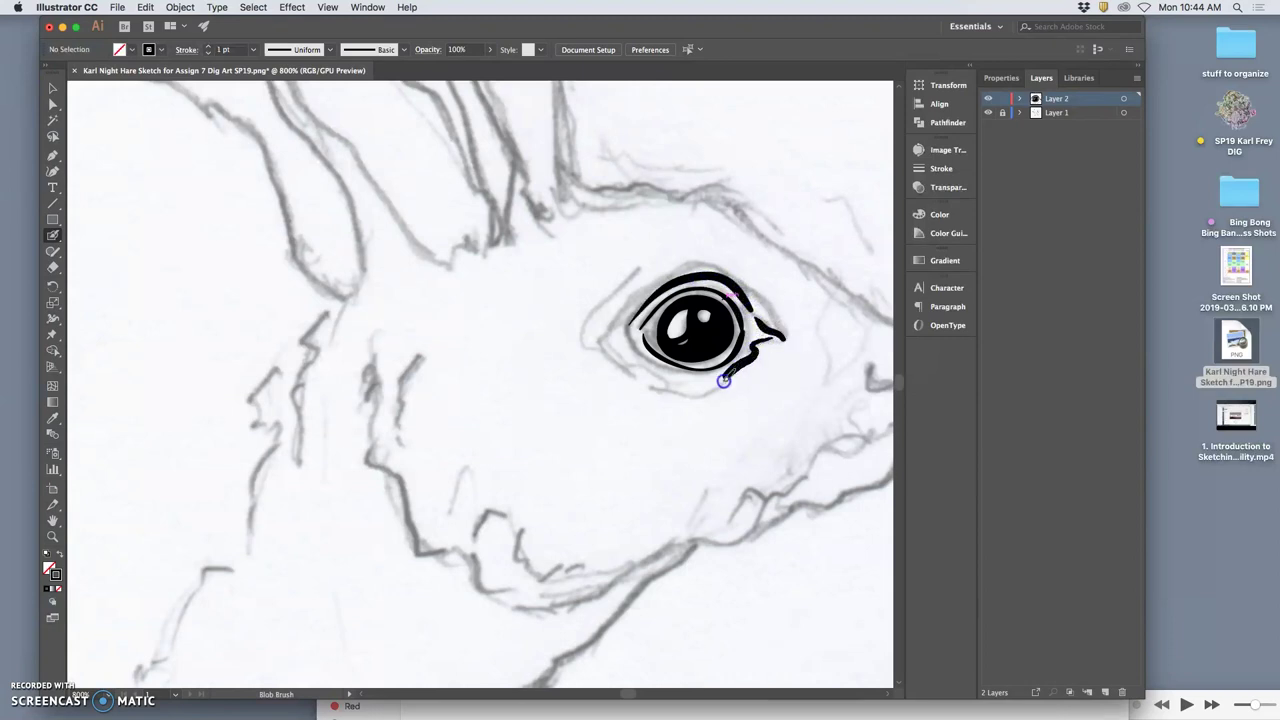
mouse_move(665, 385)
left_mouse_down()
mouse_move(625, 350)
mouse_move(631, 327)
left_mouse_up()
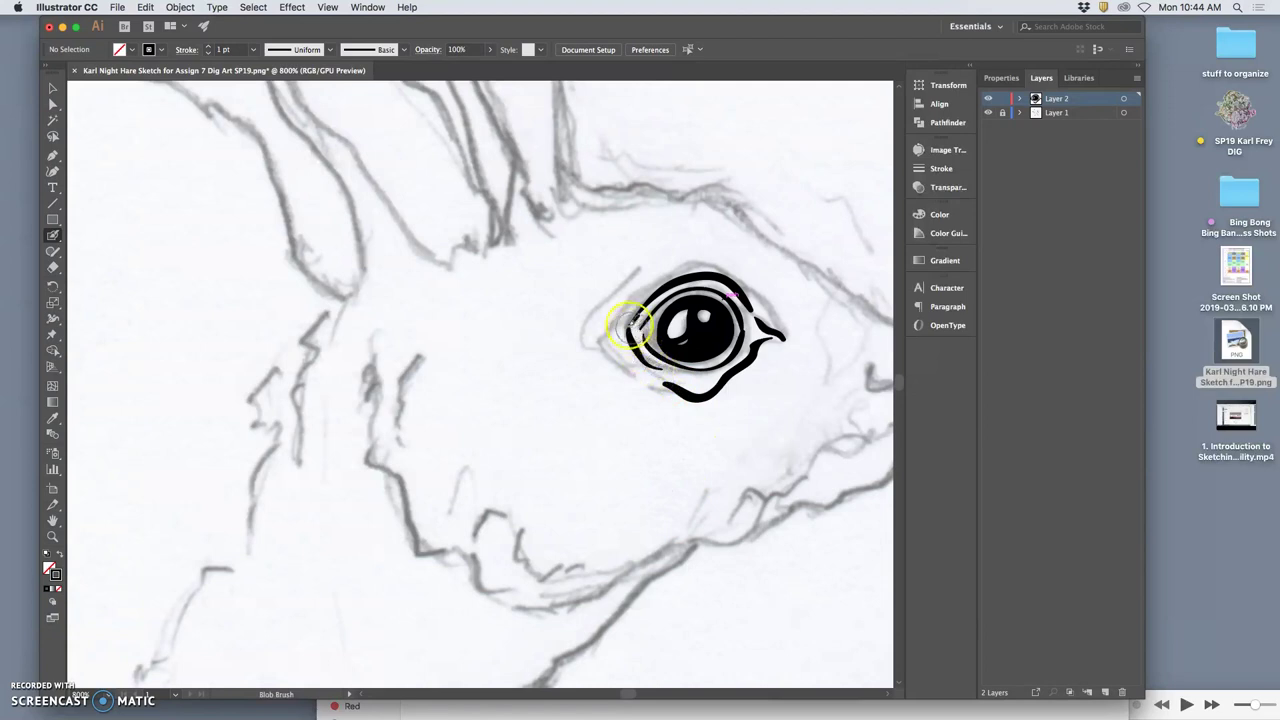
mouse_move(613, 322)
left_mouse_down()
mouse_move(606, 335)
mouse_move(652, 388)
left_mouse_up()
left_click_drag(586, 341, 663, 255)
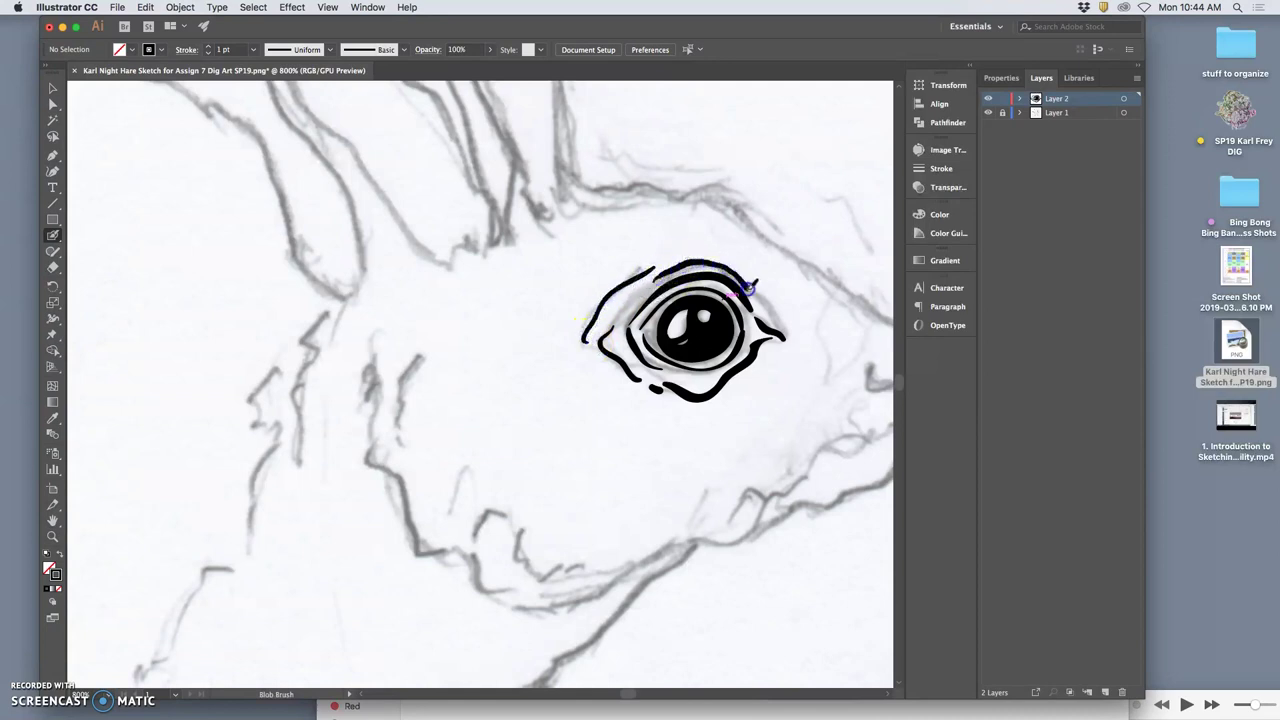
Trace the hare's nostril, the small marks beside the eye, and the outline from the nose bridge around to the chin.
key("space")
left_click_drag(754, 403, 586, 401)
mouse_move(601, 353)
left_mouse_down()
mouse_move(628, 398)
mouse_move(669, 389)
mouse_move(672, 411)
mouse_move(707, 415)
left_mouse_up()
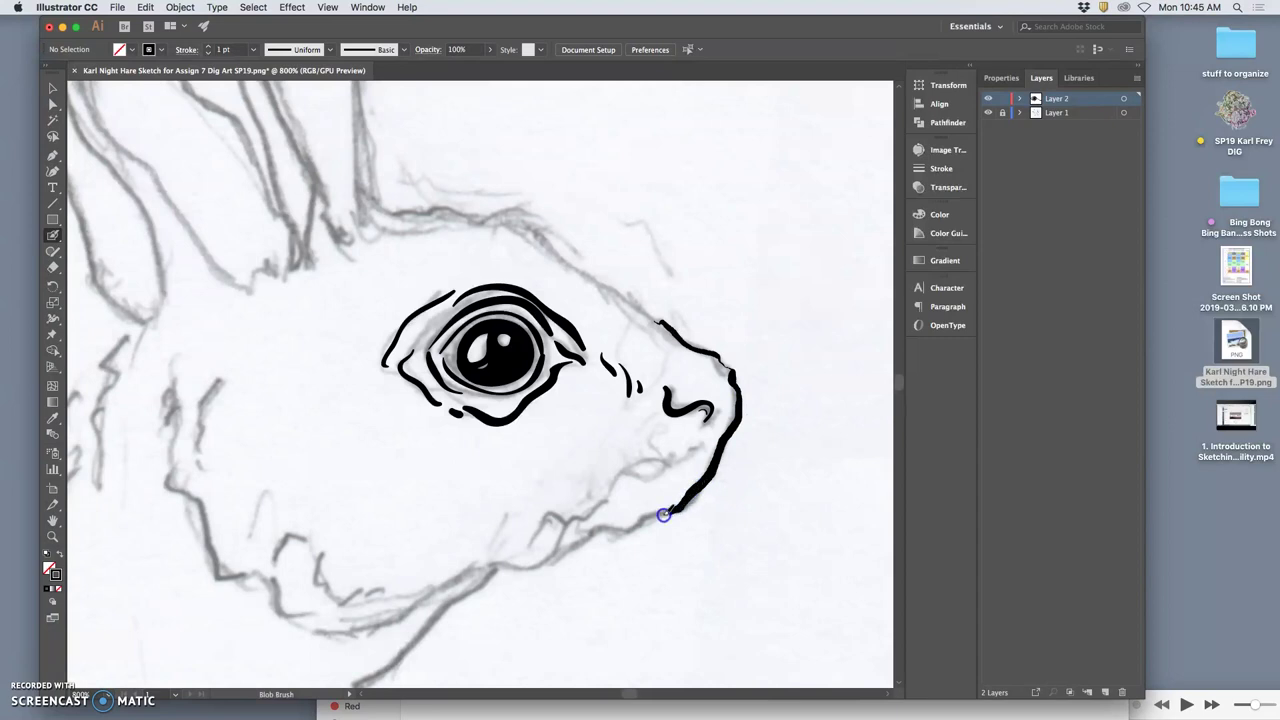
left_click_drag(594, 528, 591, 530)
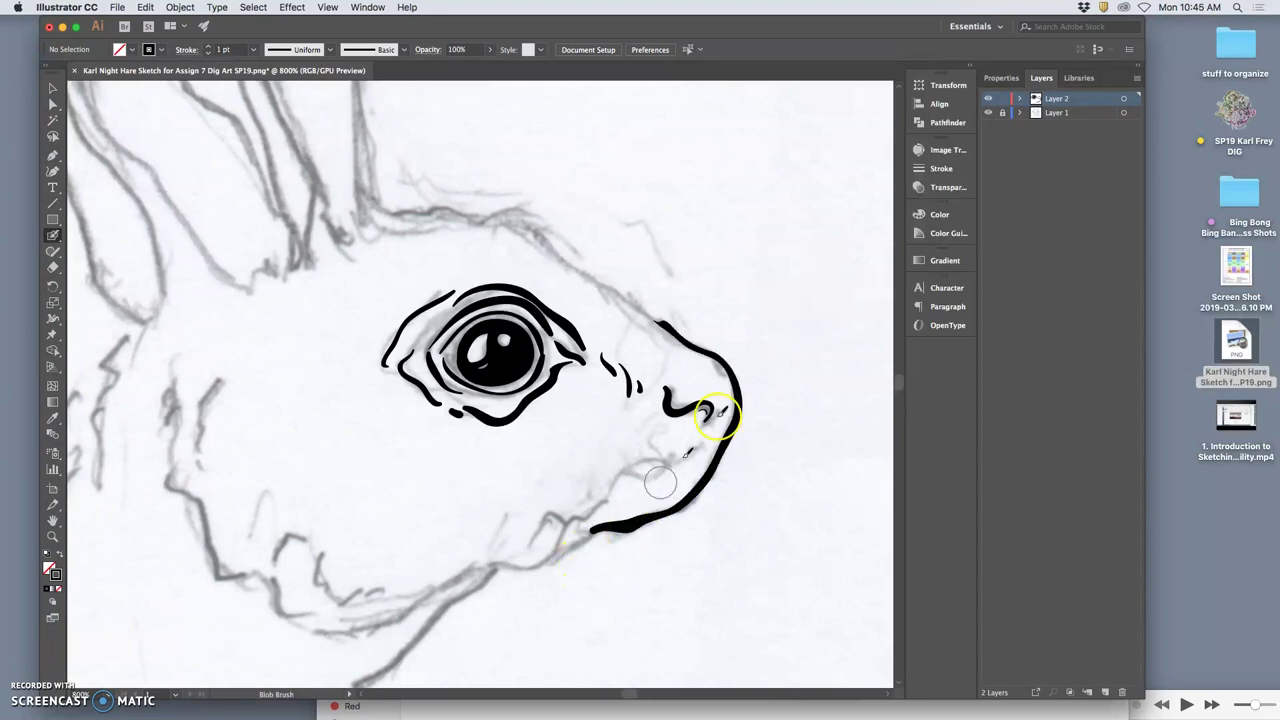
Trace the hare's head outline from the nose bridge up to the ear base, adding short fur strokes on the brow.
mouse_move(496, 214)
left_mouse_down()
mouse_move(562, 244)
mouse_move(547, 248)
mouse_move(559, 258)
mouse_move(663, 326)
left_mouse_up()
left_click(532, 218)
left_click_drag(499, 217, 486, 219)
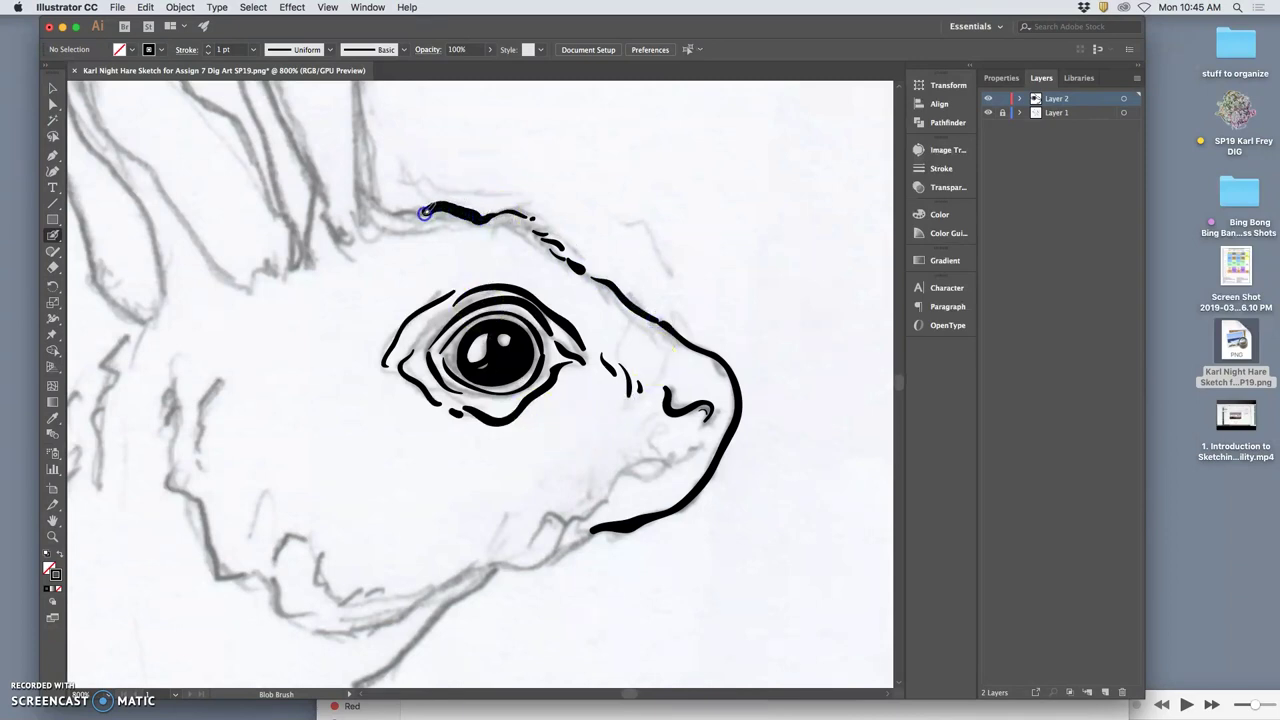
left_click_drag(376, 202, 366, 195)
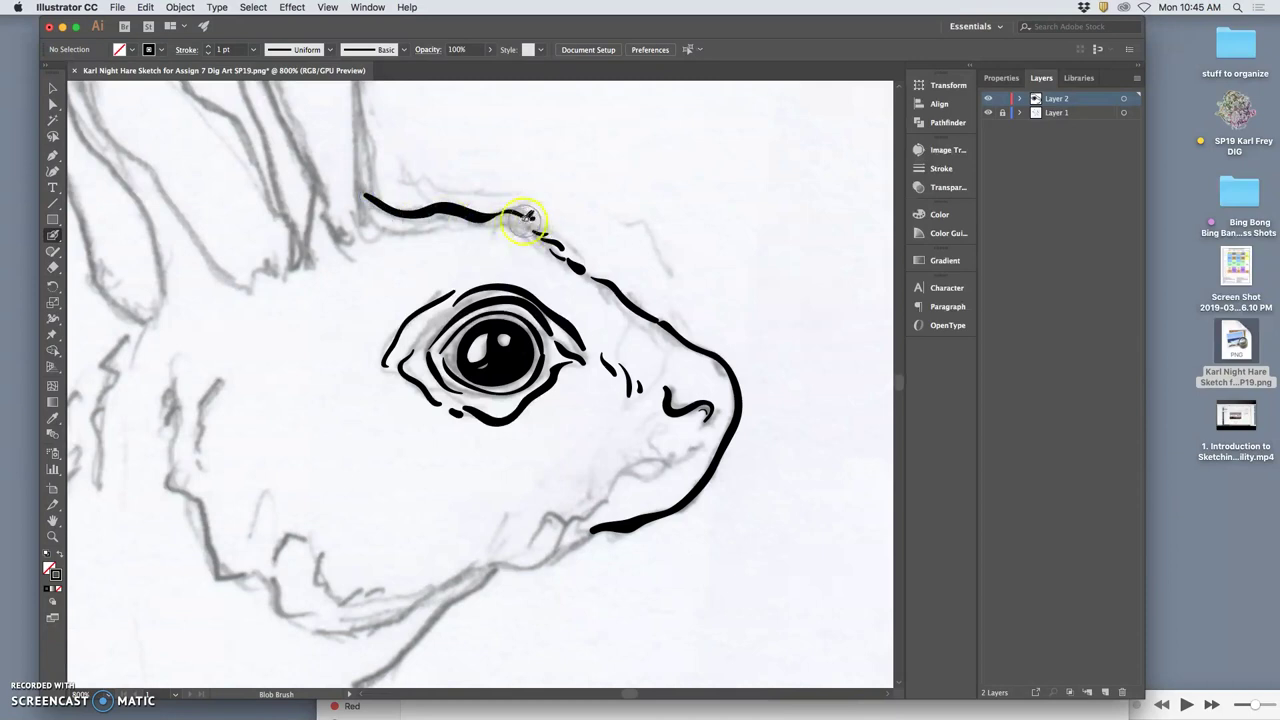
mouse_move(521, 218)
left_mouse_down()
mouse_move(552, 260)
mouse_move(546, 232)
mouse_move(599, 282)
mouse_move(572, 260)
left_mouse_up()
mouse_move(659, 279)
left_mouse_down()
mouse_move(658, 321)
mouse_move(729, 363)
left_mouse_up()
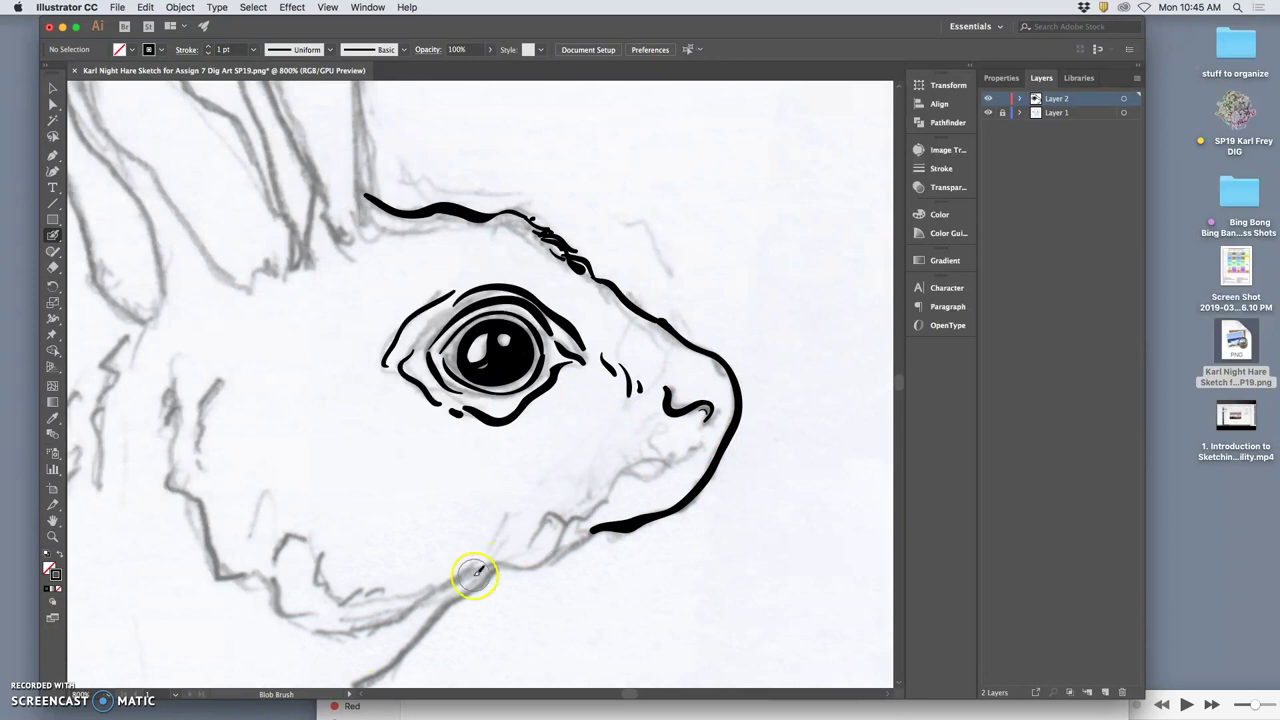
Trace the hare's mouth and jaw line, and add short fur strokes along the lower cheek.
mouse_move(442, 585)
left_mouse_down()
mouse_move(519, 533)
mouse_move(500, 556)
mouse_move(518, 536)
mouse_move(522, 558)
mouse_move(499, 564)
mouse_move(542, 566)
mouse_move(687, 475)
mouse_move(535, 540)
mouse_move(539, 521)
mouse_move(570, 519)
mouse_move(559, 537)
mouse_move(627, 473)
mouse_move(650, 477)
mouse_move(654, 459)
mouse_move(697, 444)
left_mouse_up()
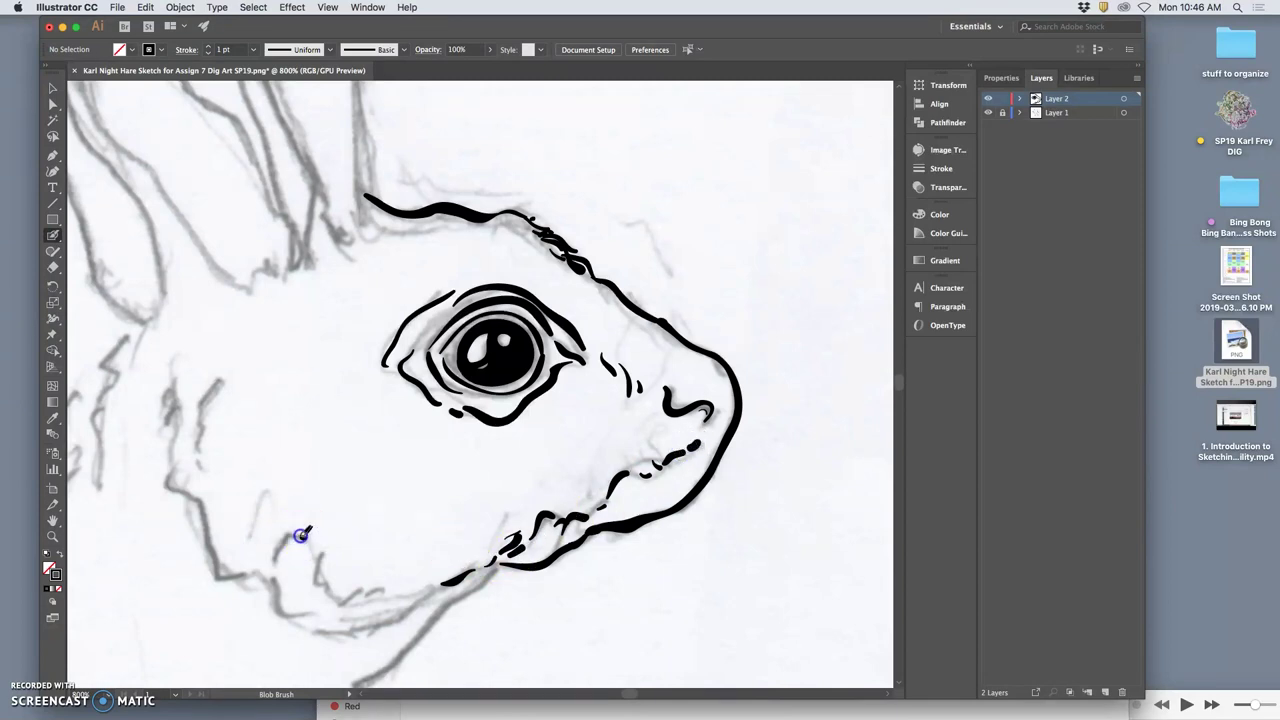
mouse_move(281, 549)
left_mouse_down()
mouse_move(311, 547)
mouse_move(311, 587)
mouse_move(317, 567)
mouse_move(338, 591)
left_mouse_up()
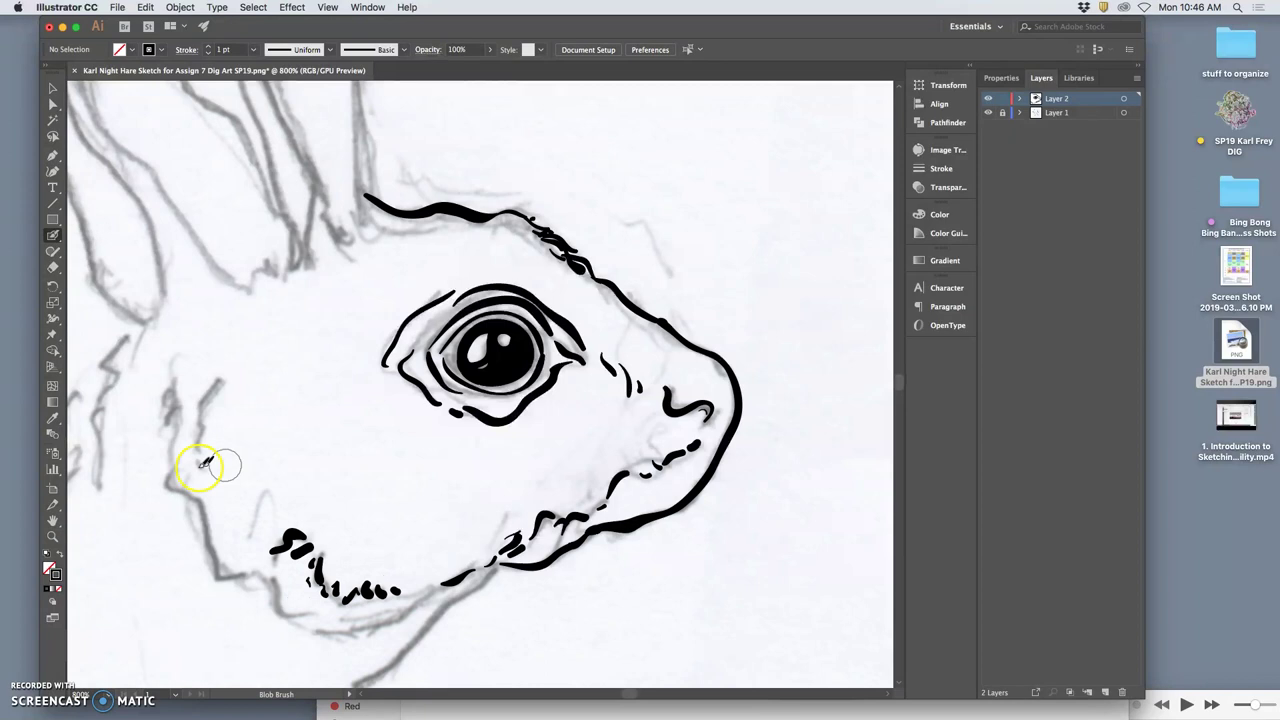
Ink short fur strokes down the rear edge of the hare's cheek and small marks behind the eye.
mouse_move(215, 385)
left_mouse_down()
mouse_move(200, 443)
mouse_move(219, 499)
mouse_move(259, 503)
mouse_move(252, 532)
left_mouse_up()
left_click_drag(246, 541, 237, 546)
key("space")
left_click_drag(328, 434, 451, 332)
left_click_drag(529, 254, 509, 262)
left_click_drag(514, 264, 502, 272)
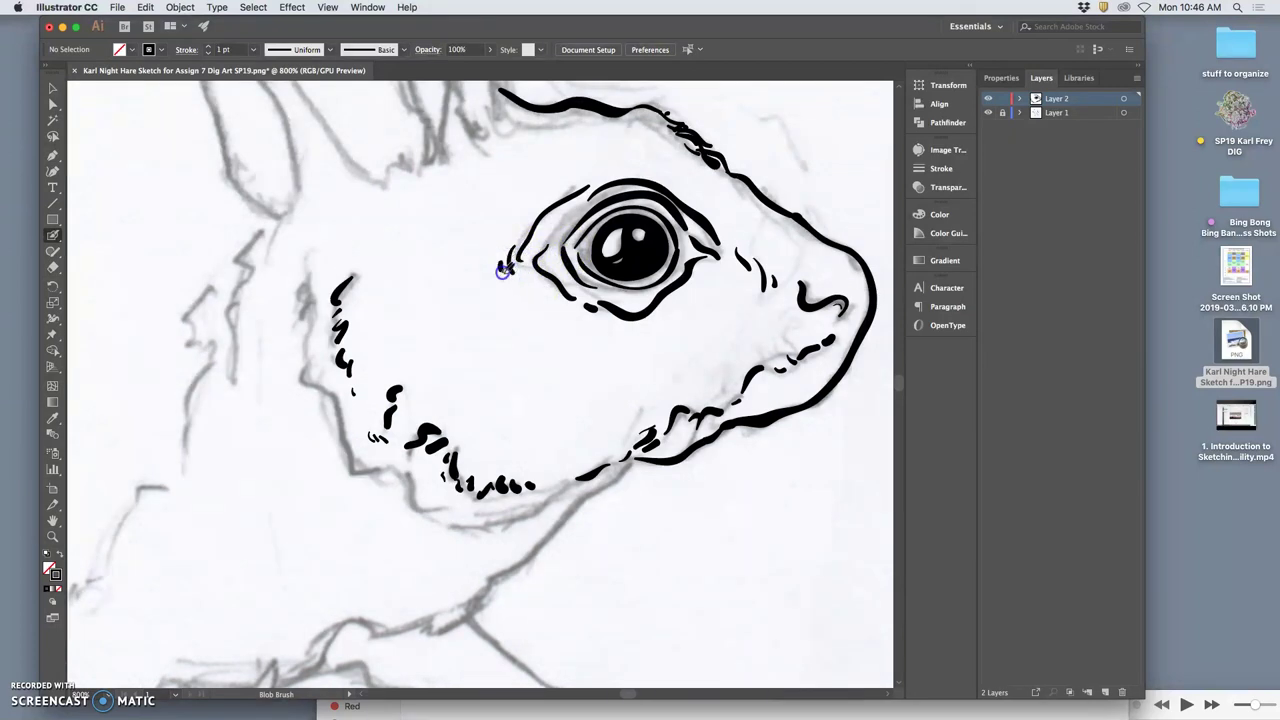
Add a small mark at the eye's front corner and short strokes above the nostril.
mouse_move(702, 267)
left_mouse_down()
mouse_move(734, 268)
mouse_move(735, 280)
left_mouse_up()
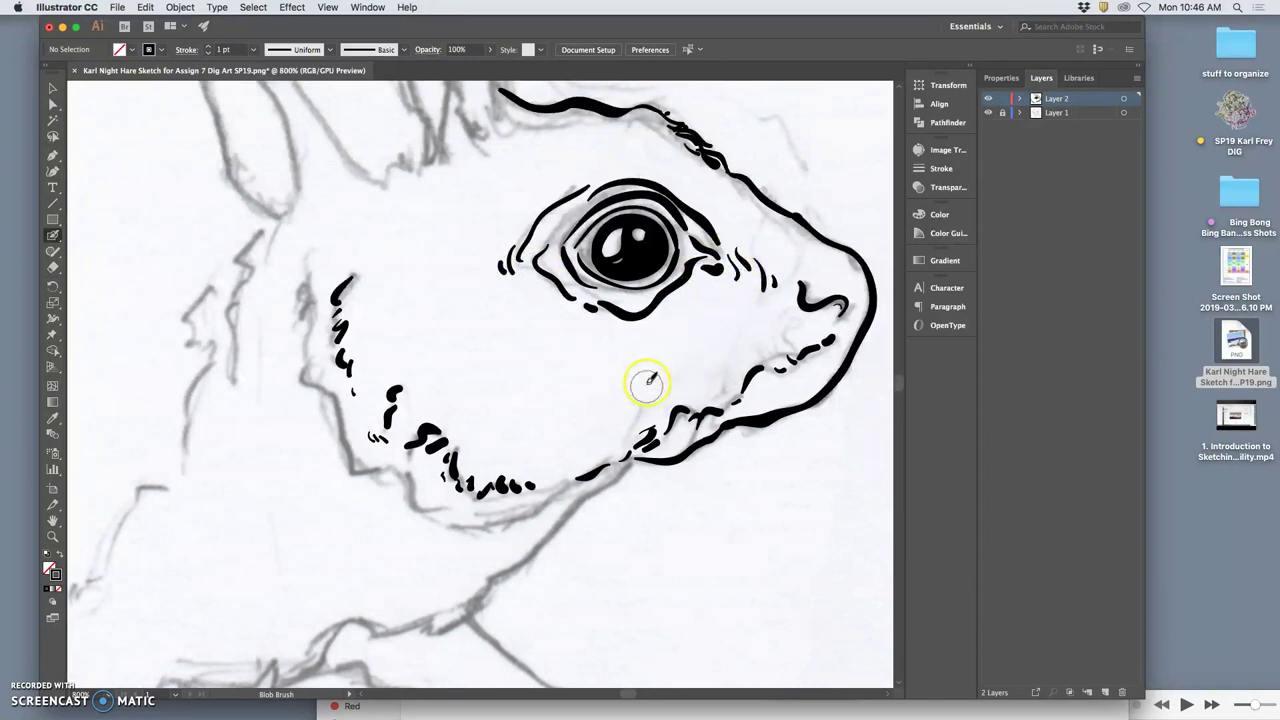
scroll(677, 337, "right", 4)
scroll(677, 337, "up", 3)
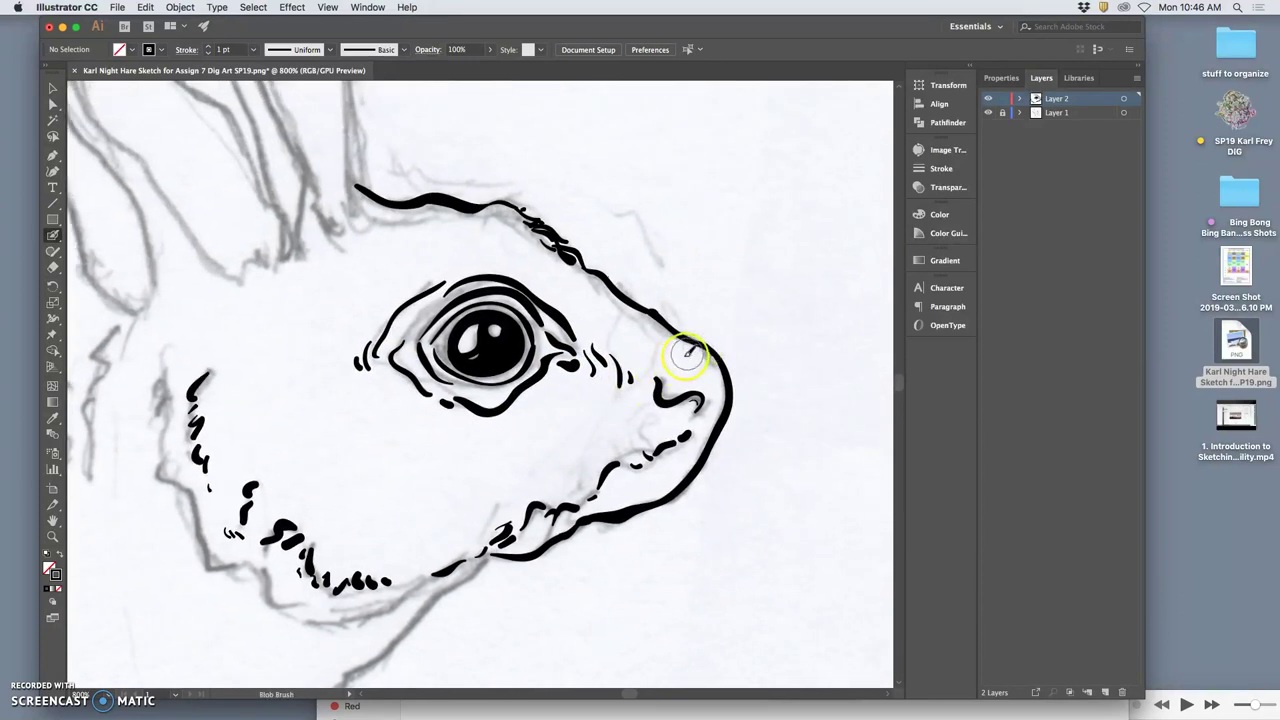
mouse_move(657, 347)
left_mouse_down()
mouse_move(651, 358)
mouse_move(679, 345)
left_mouse_up()
Add short fur strokes along the lower cheek, from behind the mouth toward the throat.
key("space")
mouse_move(343, 272)
left_mouse_down()
mouse_move(476, 221)
mouse_move(498, 137)
left_mouse_up()
left_click_drag(566, 383, 595, 334)
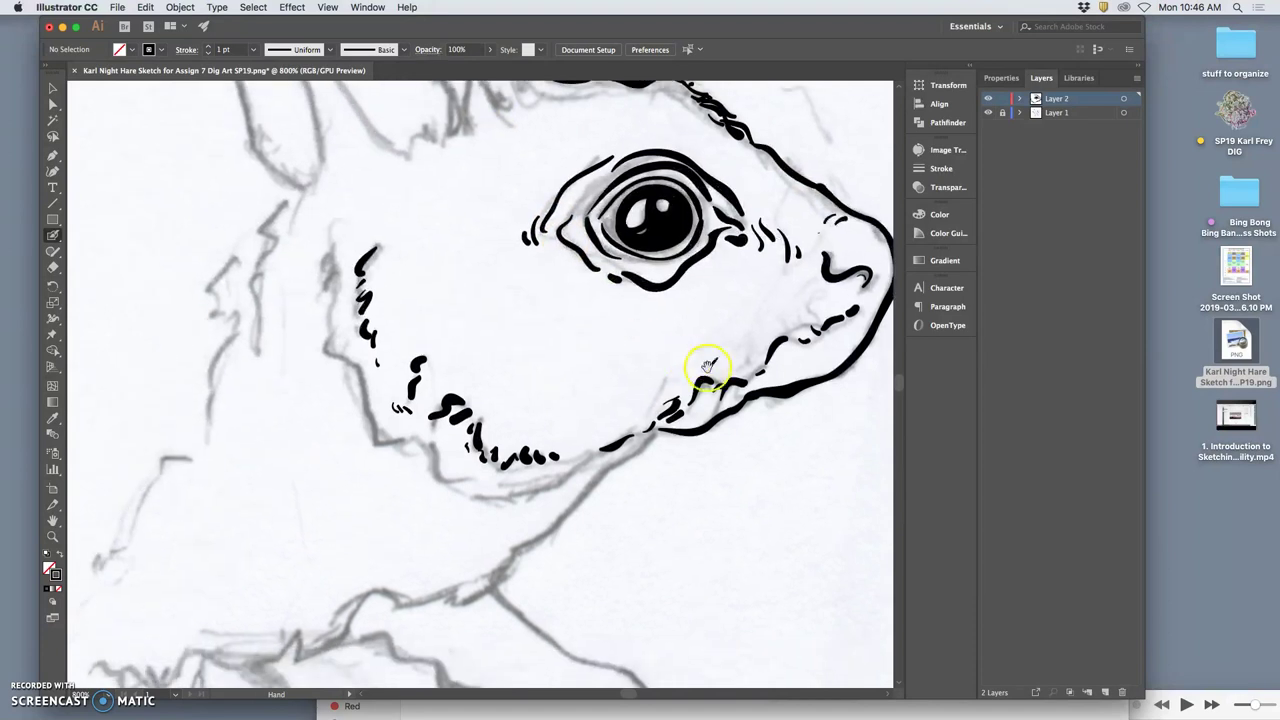
left_click_drag(681, 377, 640, 412)
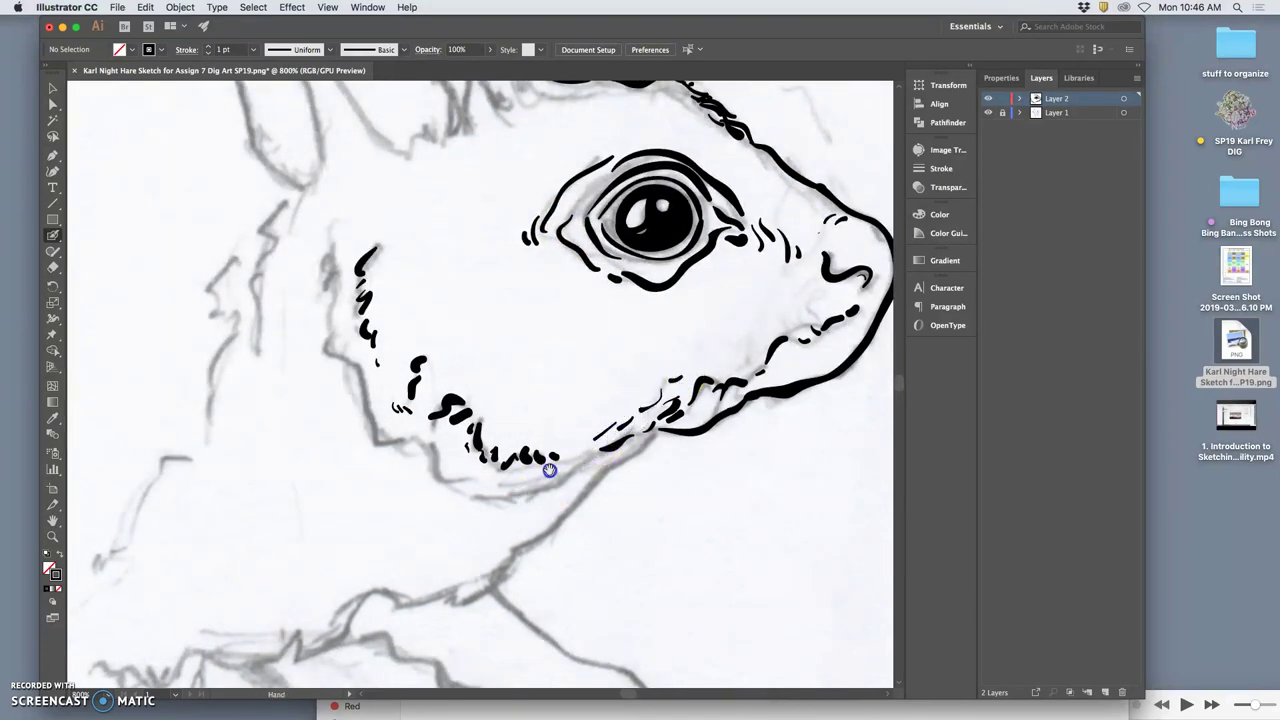
Trace the hare's throat and chest line from the jaw down to the top of the foreleg.
left_click_drag(605, 472, 598, 367)
left_click_drag(654, 319, 647, 338)
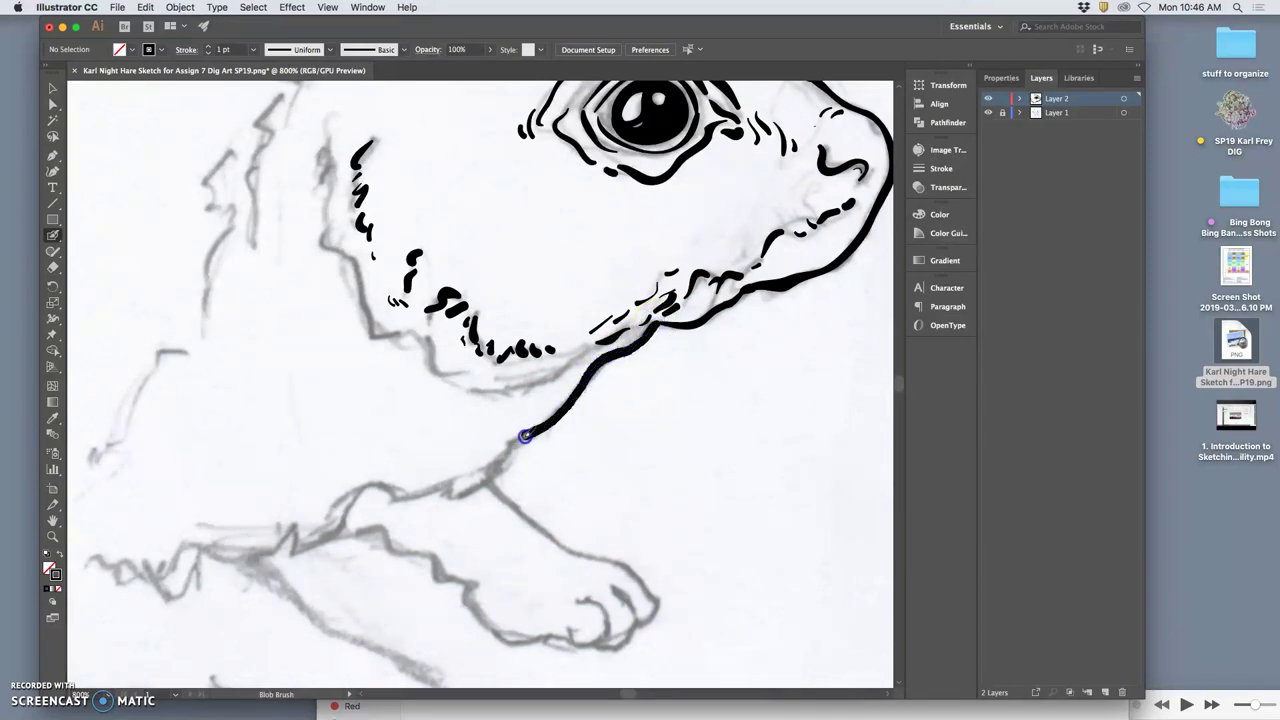
mouse_move(497, 466)
left_mouse_down()
mouse_move(488, 512)
mouse_move(586, 428)
left_mouse_up()
Hide the sketch on Layer 1 to check the inked lines alone, and show it again.
key("super+minus")
key("super+minus")
key("super+minus")
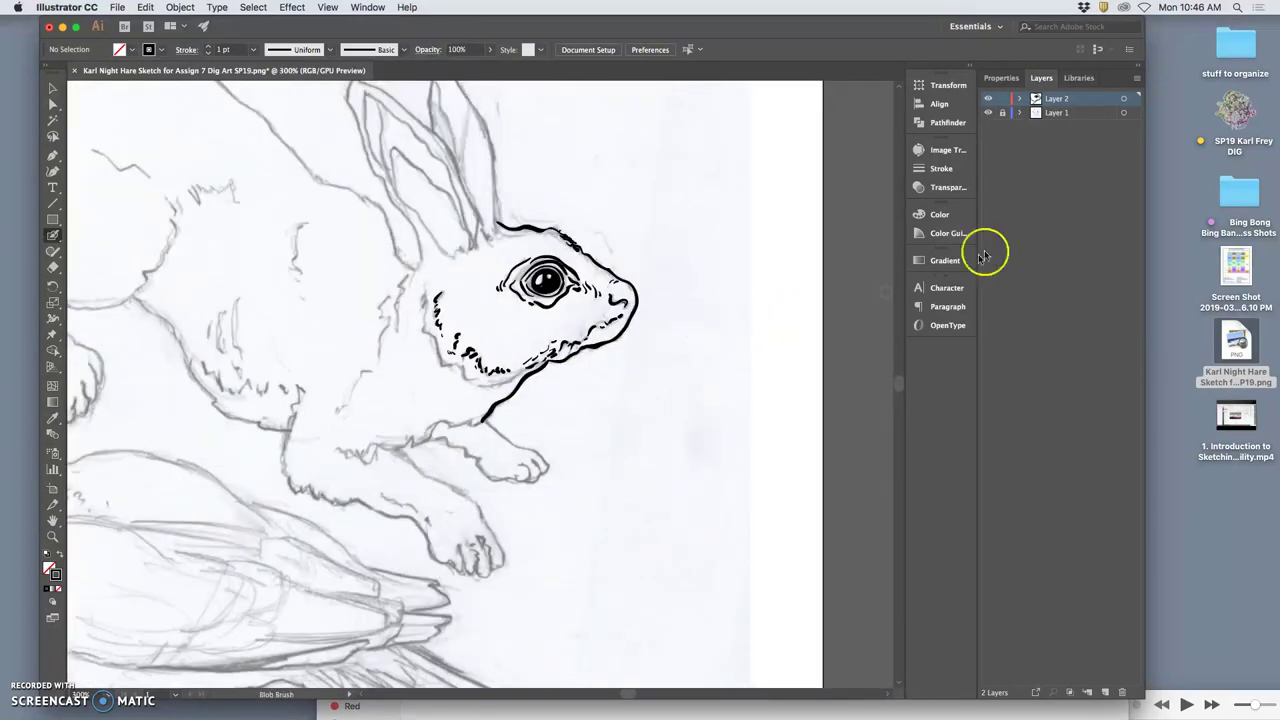
left_click(988, 112)
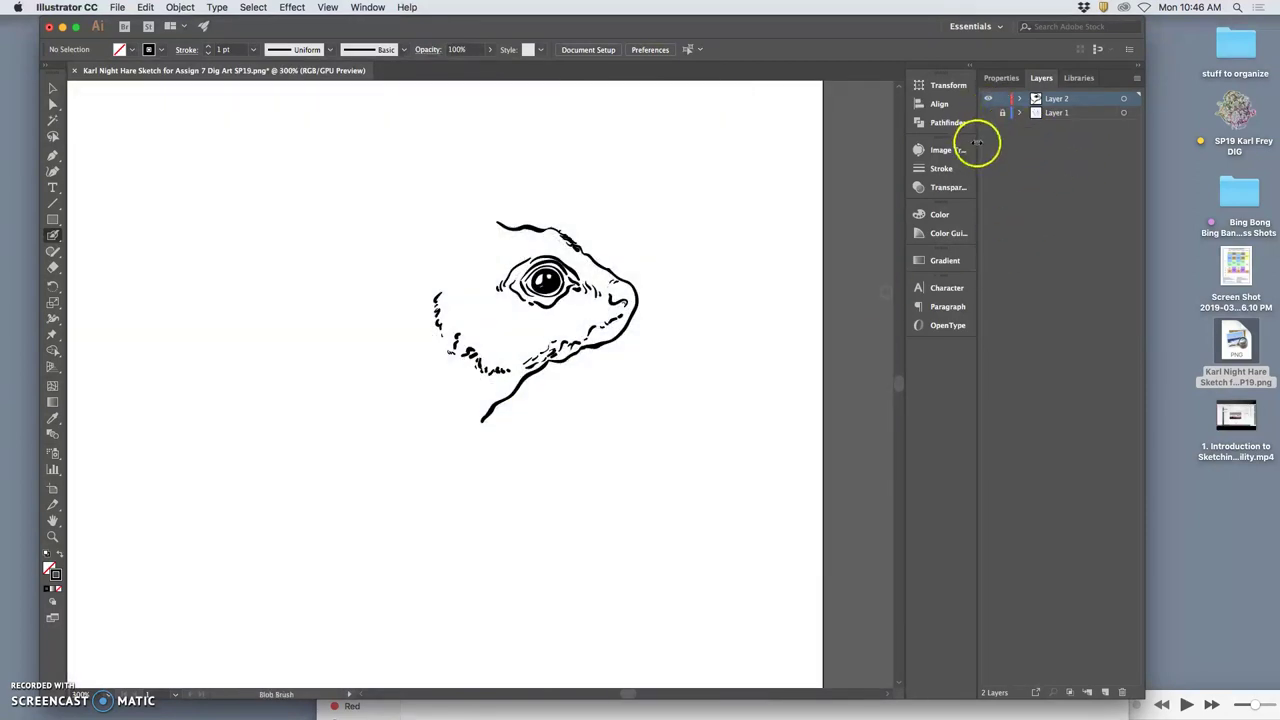
left_click(988, 113)
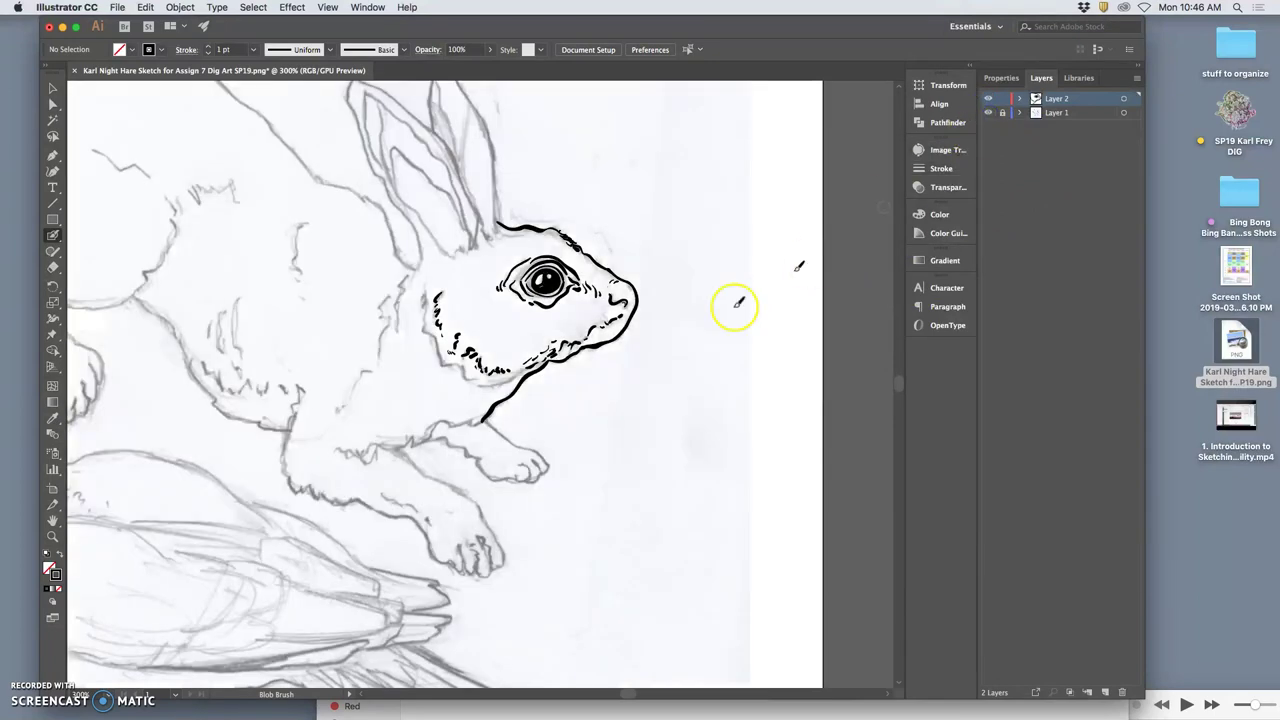
Ink broken fur strokes along the cheek's lower outer edge, from its rear corner to the throat line.
key("super+equal")
key("super+equal")
key("super+equal")
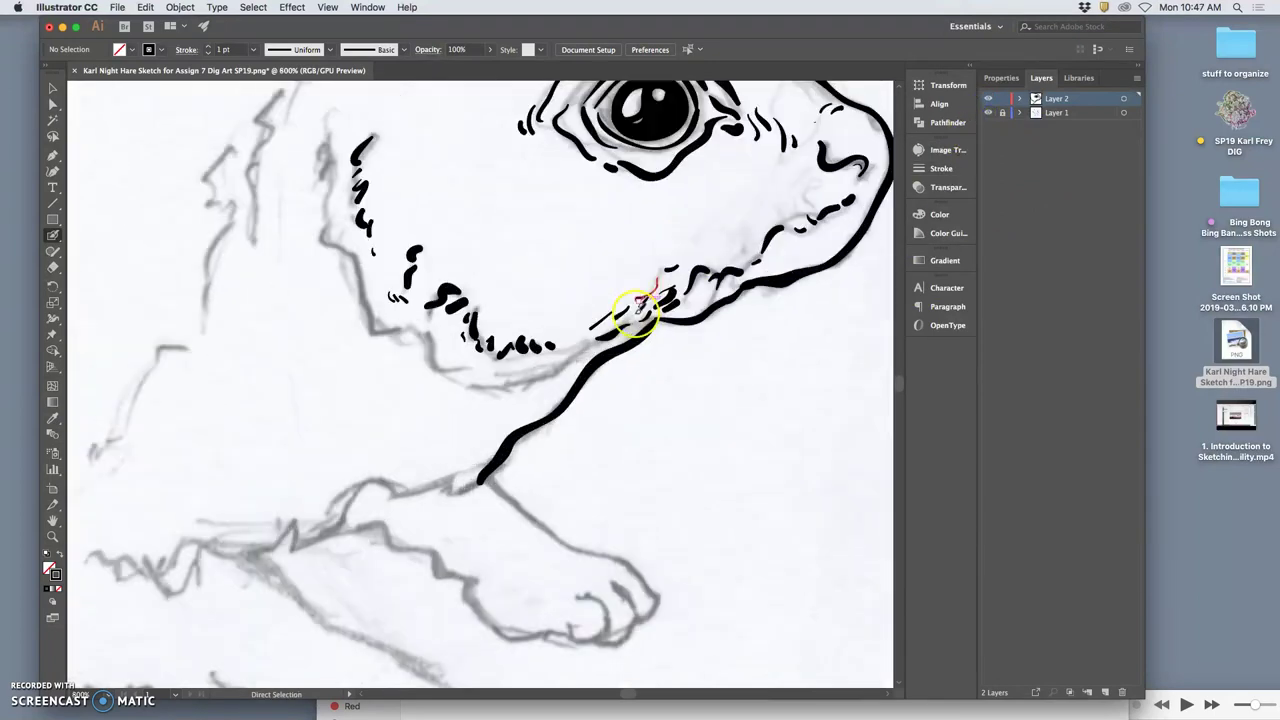
mouse_move(361, 289)
left_mouse_down()
mouse_move(362, 328)
mouse_move(430, 338)
mouse_move(432, 367)
mouse_move(459, 361)
mouse_move(487, 383)
mouse_move(514, 373)
mouse_move(507, 385)
mouse_move(658, 317)
mouse_move(601, 321)
mouse_move(573, 348)
left_mouse_up()
key("super+z")
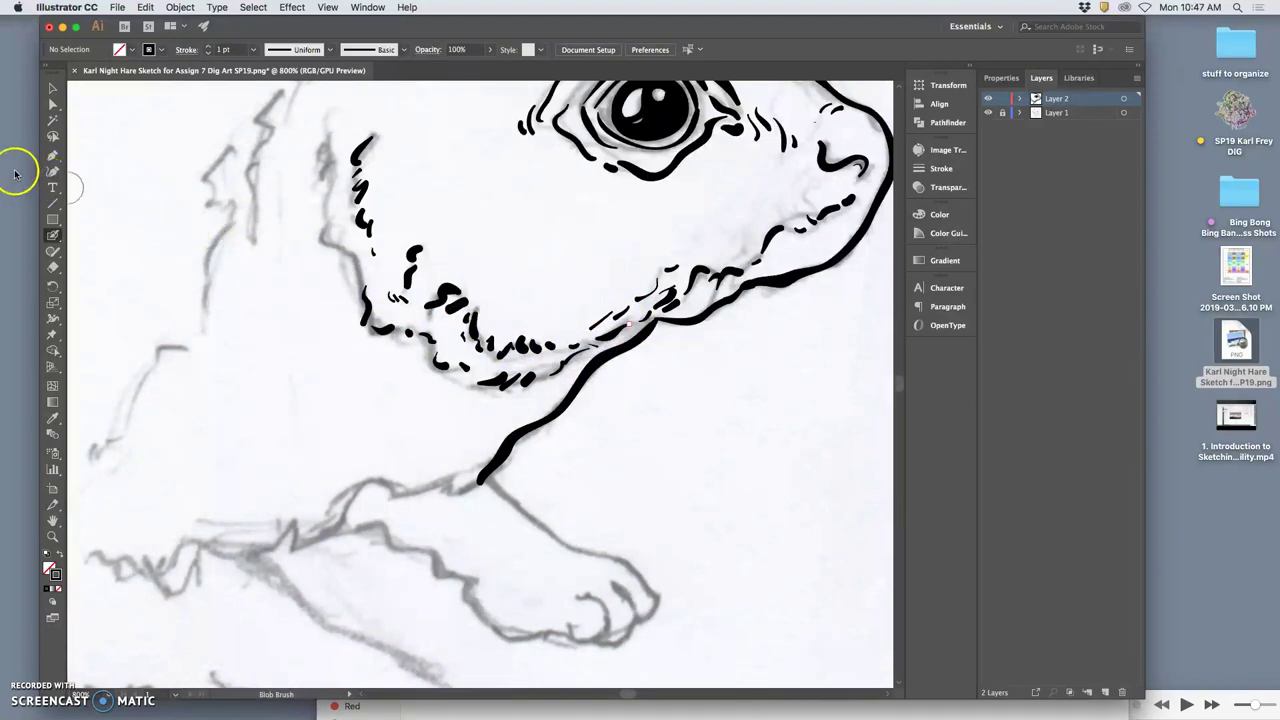
Set the Blob Brush size to 5 pt and ink small marks between the nostril and the mouth.
double_click(52, 235)
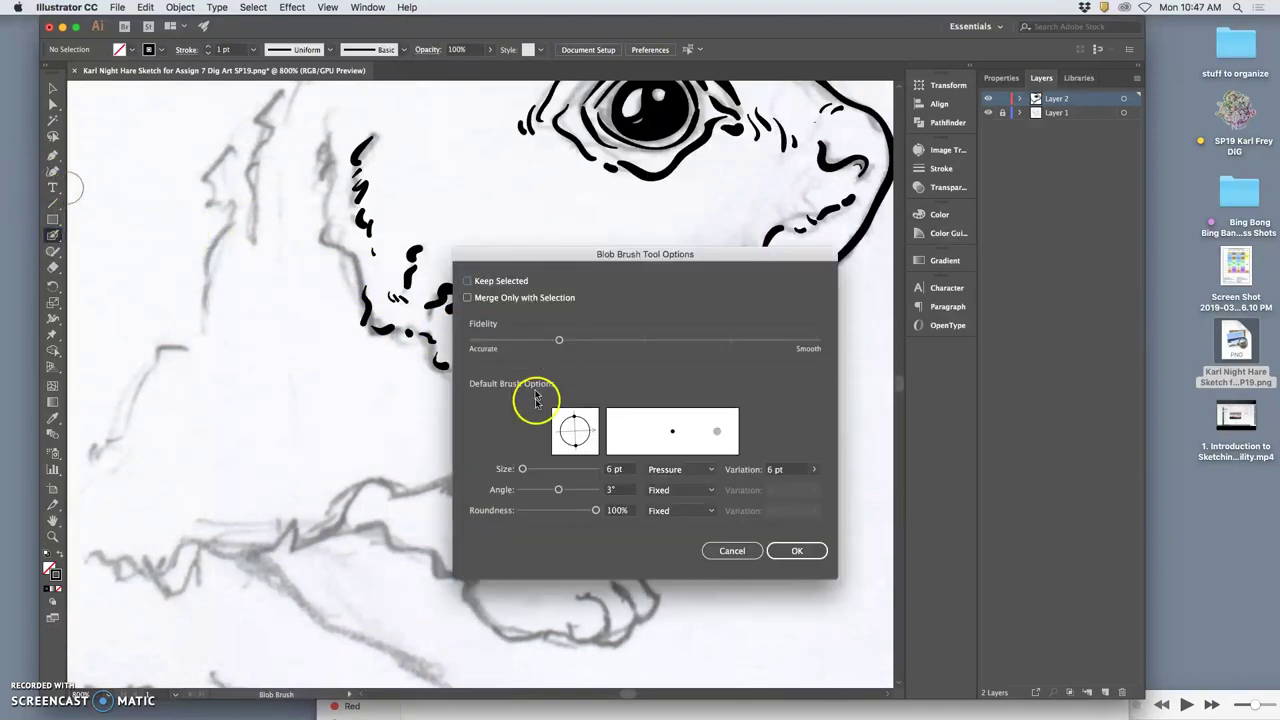
left_click(522, 469)
left_click_drag(524, 470, 527, 471)
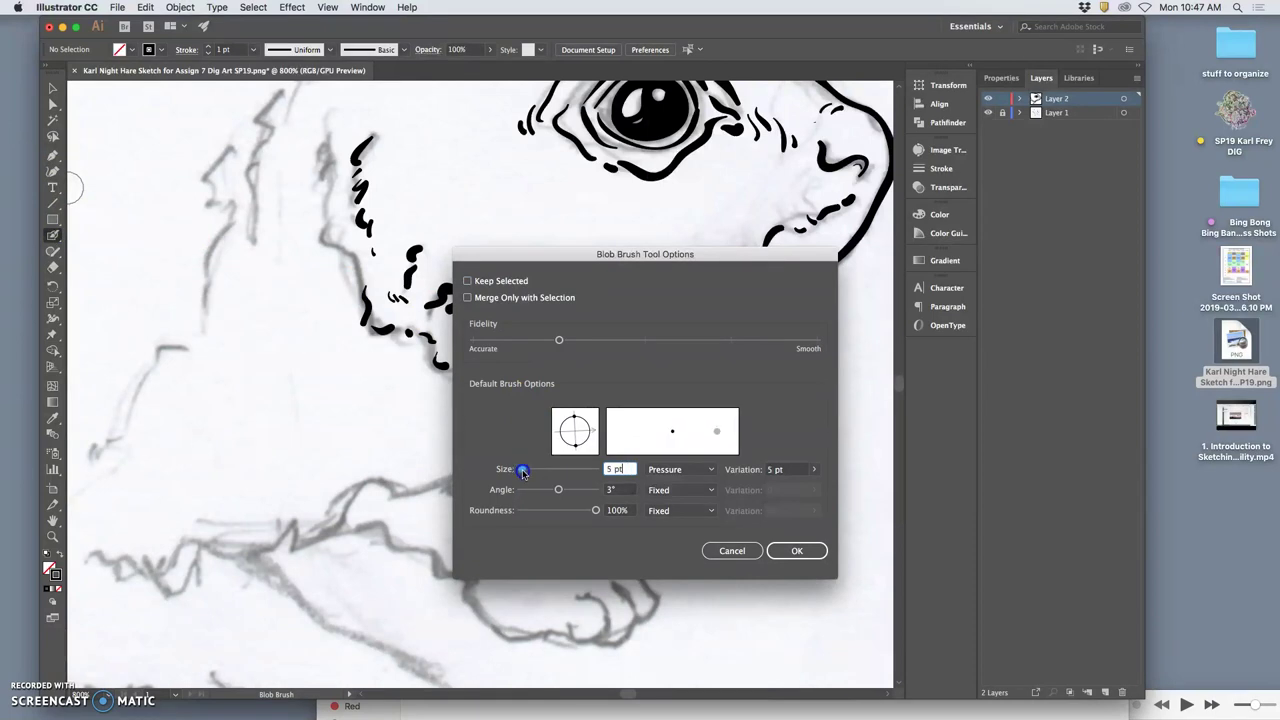
left_click(785, 550)
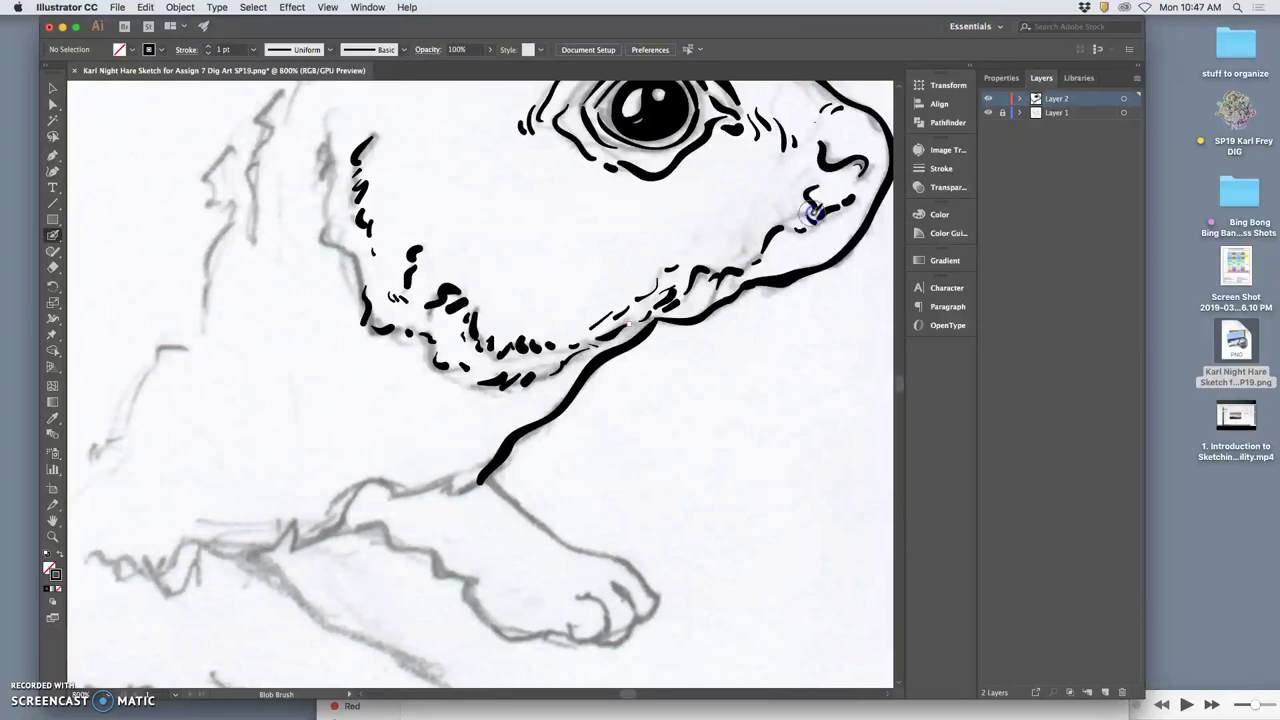
left_click_drag(793, 215, 788, 224)
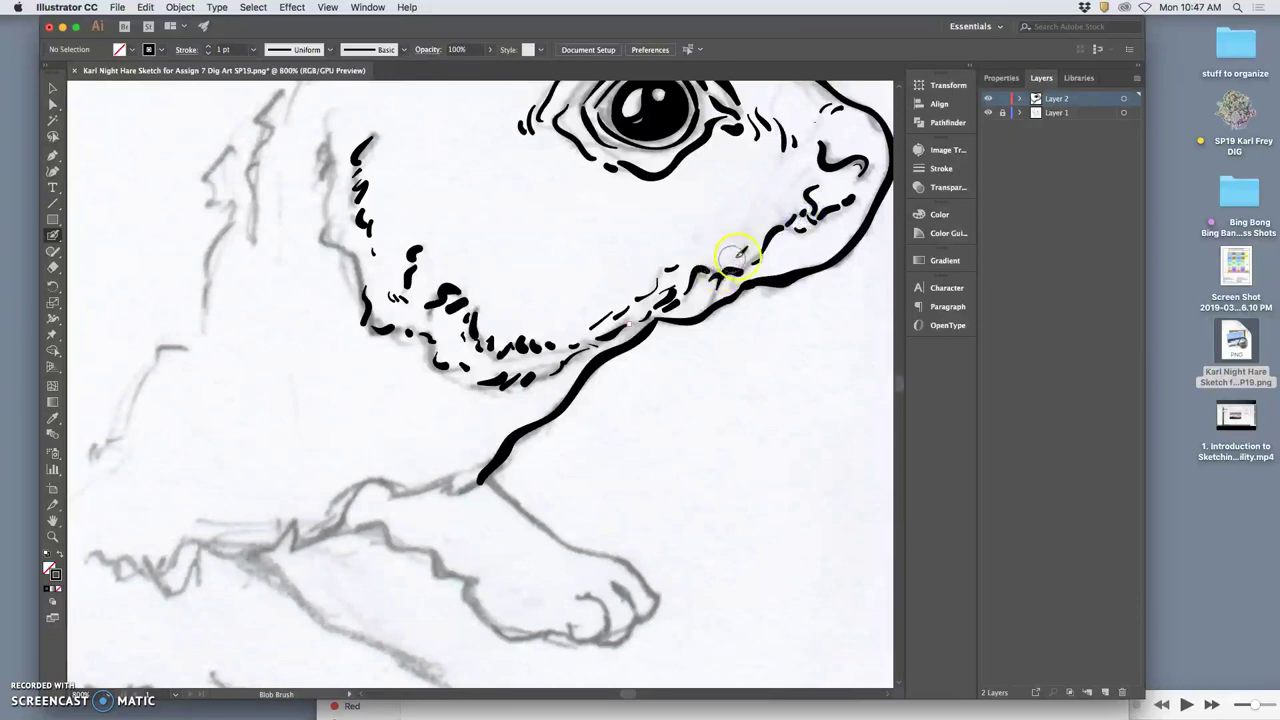
key("super+z")
Thin and clean up the brow fur strokes and the chin outline with the Eraser.
key("space")
left_click_drag(712, 260, 656, 492)
mouse_move(611, 341)
left_mouse_down()
mouse_move(631, 446)
mouse_move(637, 339)
left_mouse_up()
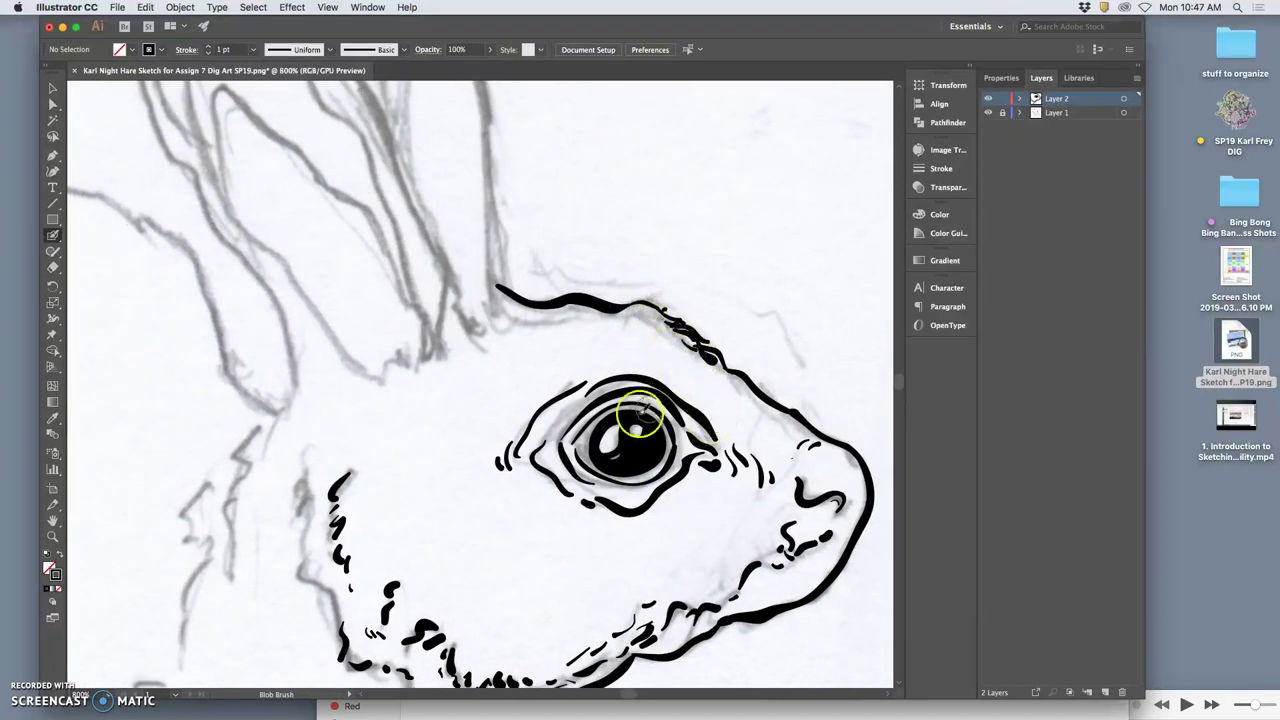
left_click(53, 267)
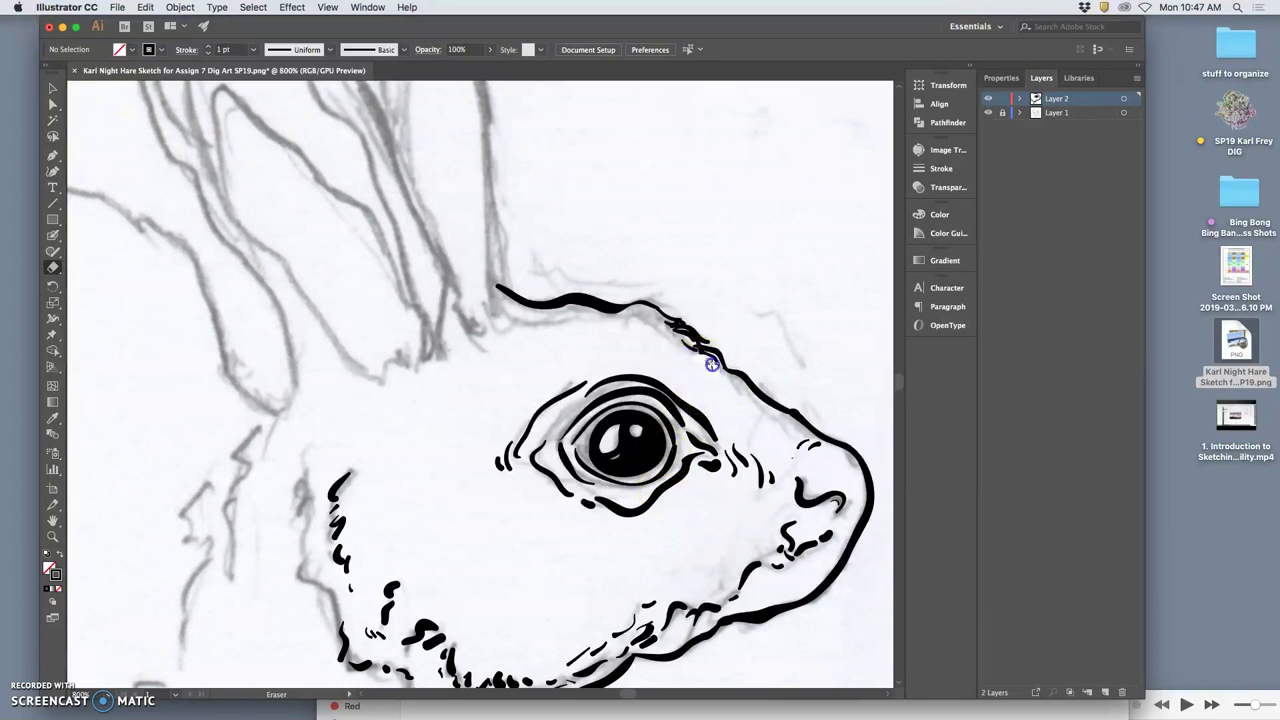
mouse_move(674, 514)
left_mouse_down()
mouse_move(668, 422)
mouse_move(652, 422)
left_mouse_up()
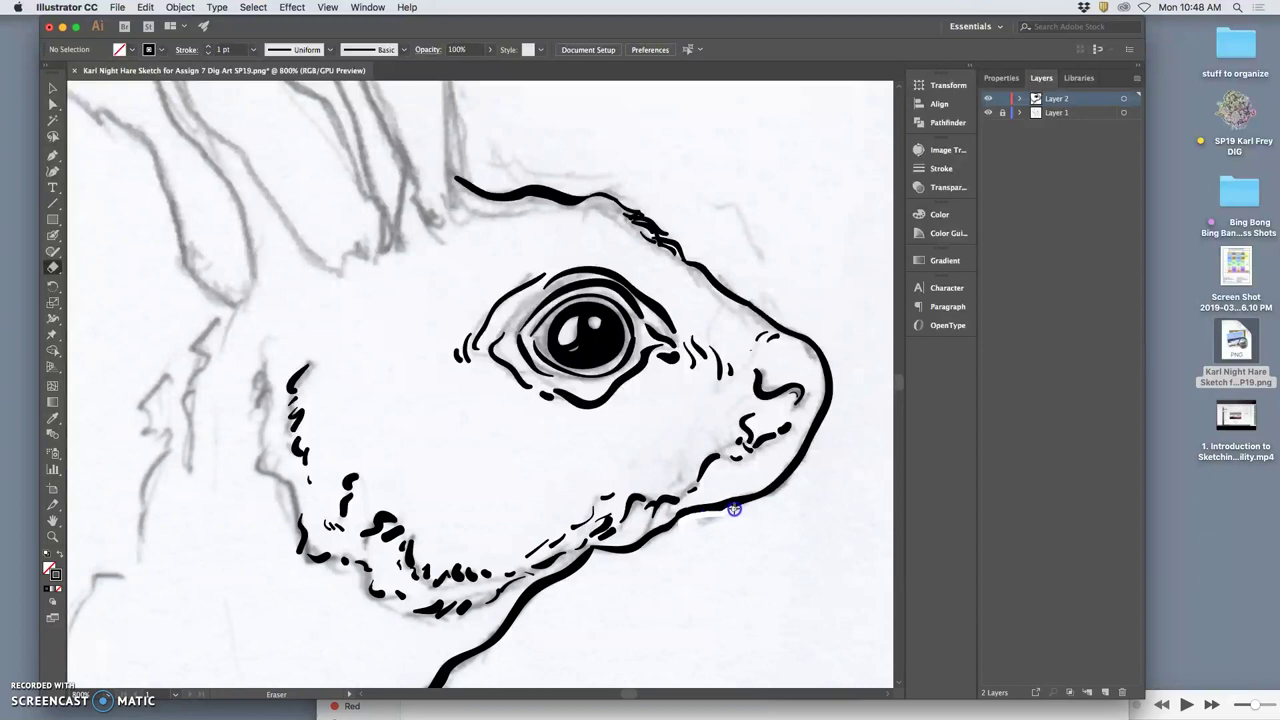
left_click_drag(770, 505, 800, 491)
Ink short Blob Brush fur strokes down the outer rear edge of the cheek, below the ears.
key("space")
left_click_drag(654, 615, 717, 560)
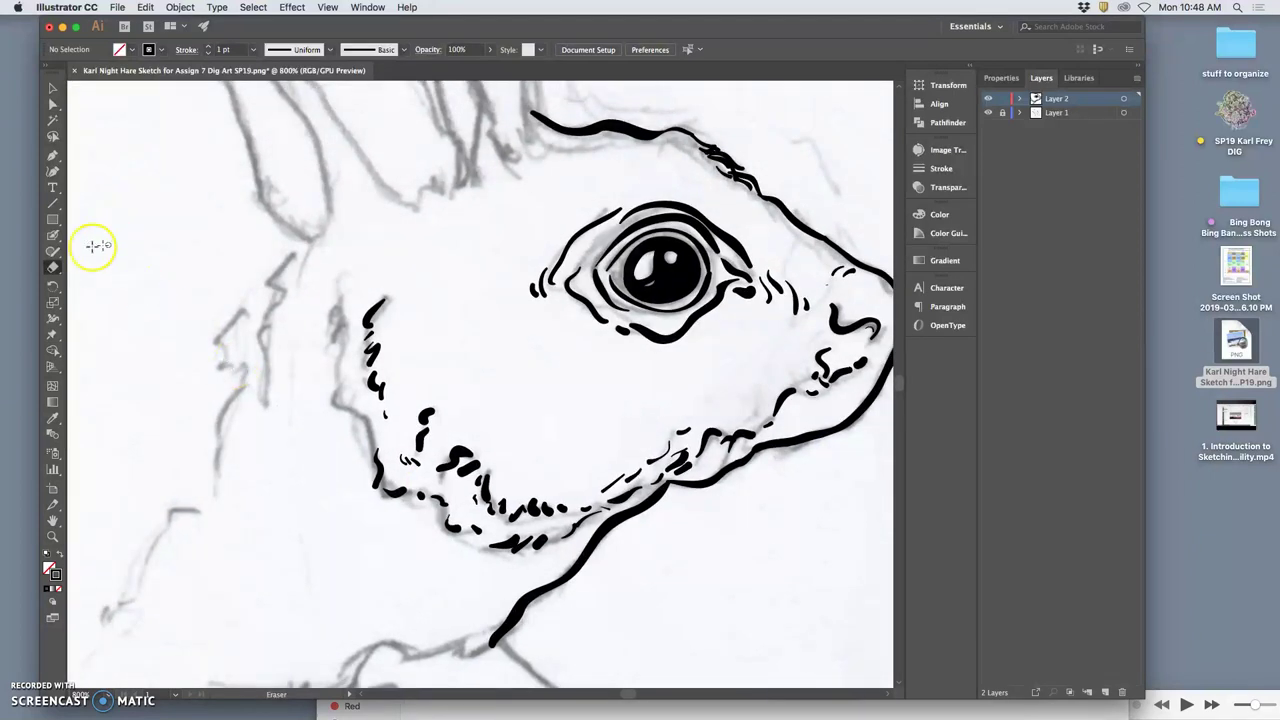
left_click(52, 236)
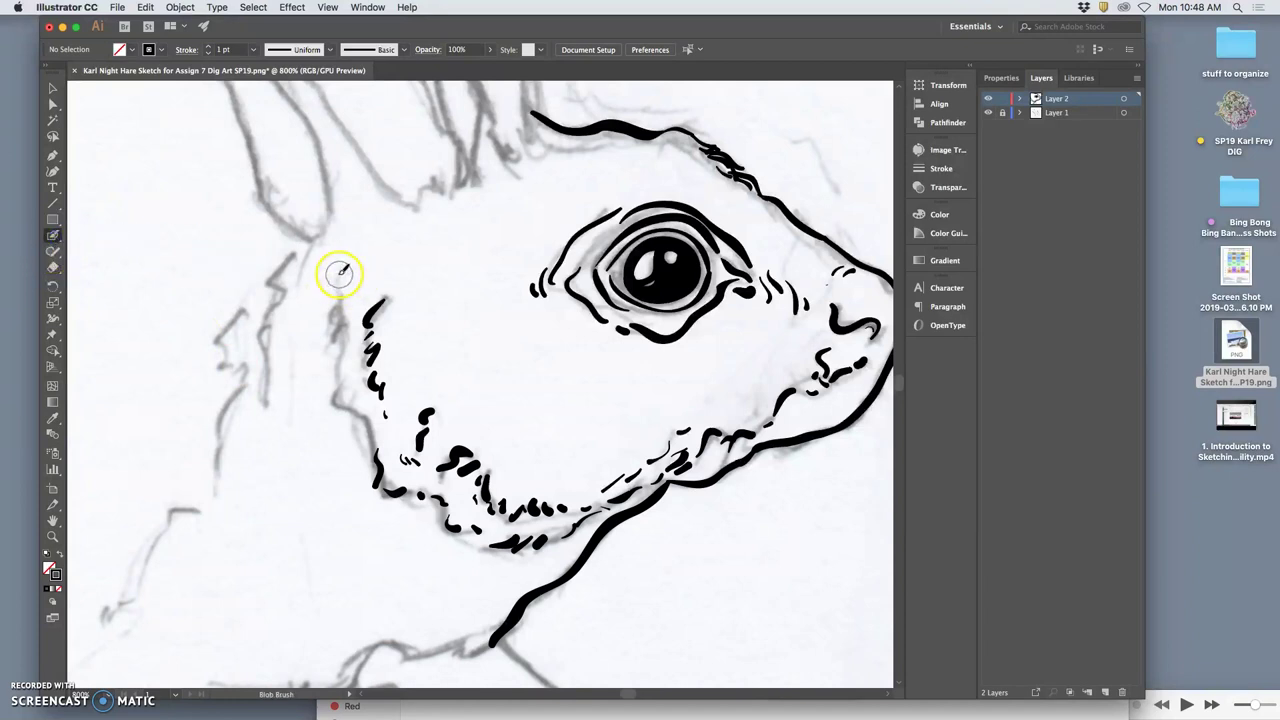
mouse_move(339, 307)
left_mouse_down()
mouse_move(341, 406)
mouse_move(371, 419)
mouse_move(374, 466)
left_mouse_up()
Trace the front ear's outline around the tip and down both sides to the head, adding short fur marks at its base.
key("space")
left_click_drag(454, 326, 468, 498)
scroll(502, 140, "up", 5)
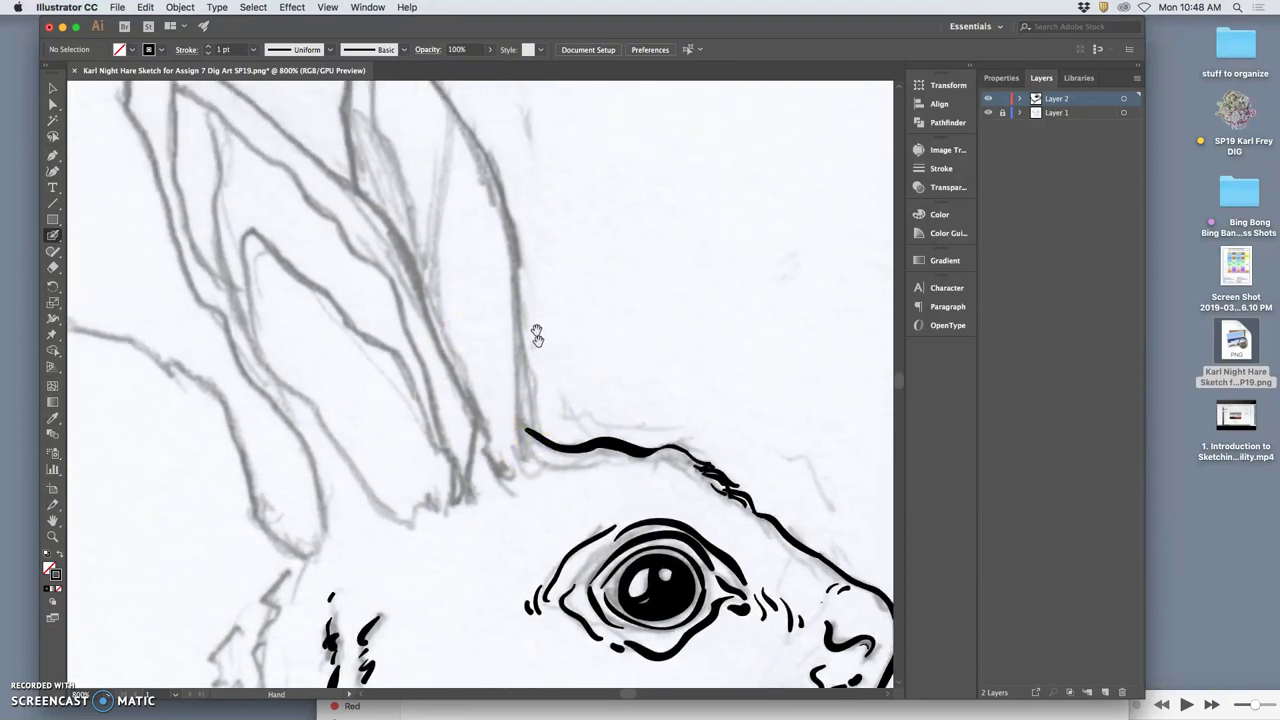
left_click_drag(330, 306, 324, 282)
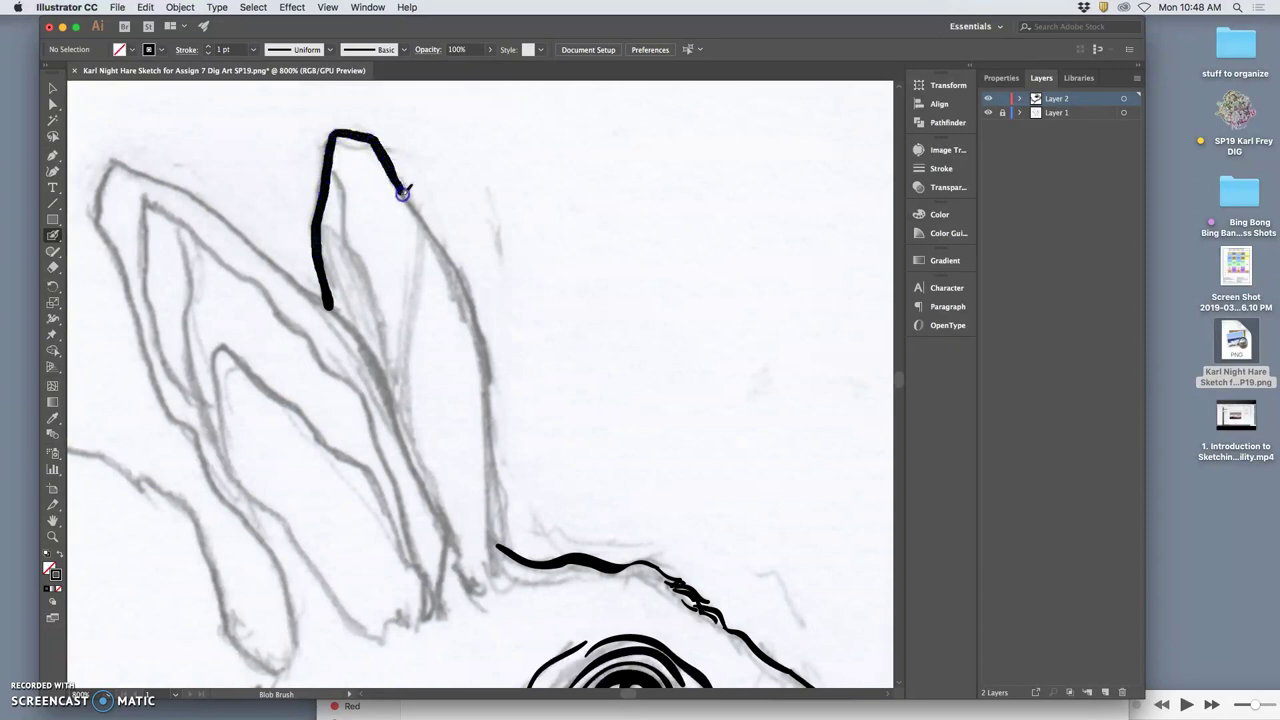
left_click_drag(470, 315, 475, 350)
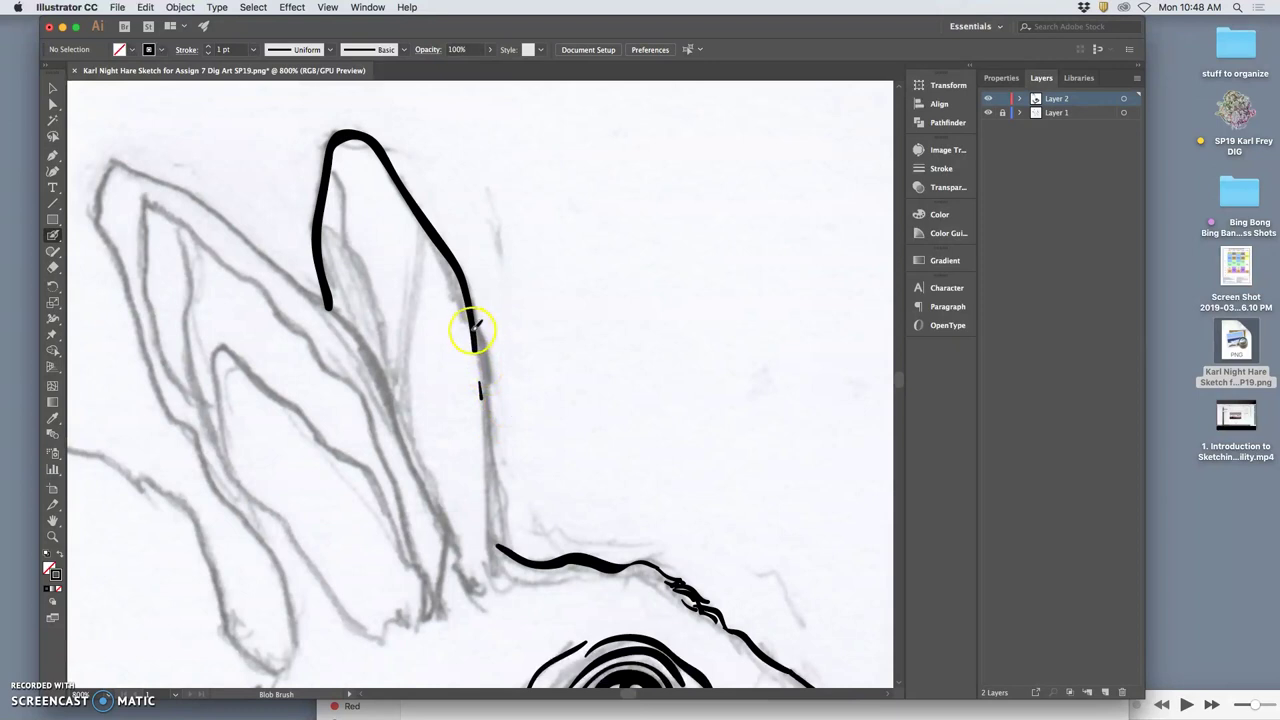
left_click_drag(490, 457, 503, 551)
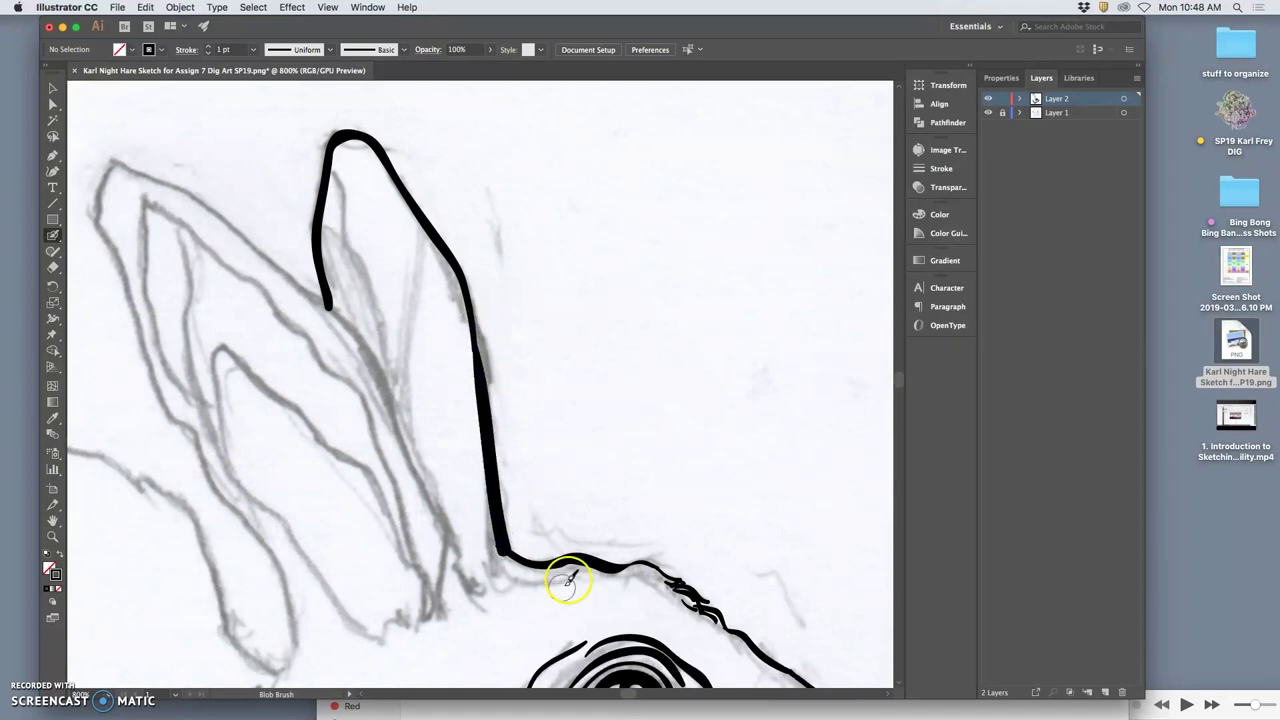
key("super+z")
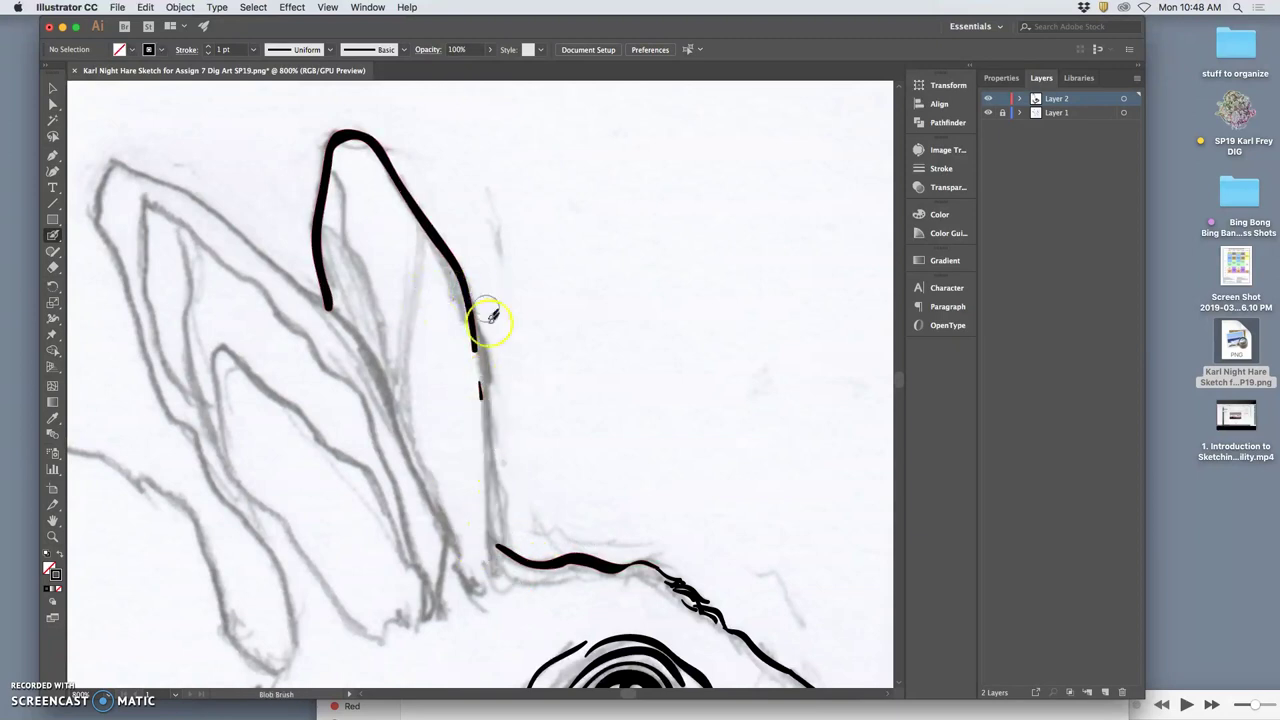
left_click_drag(471, 331, 481, 398)
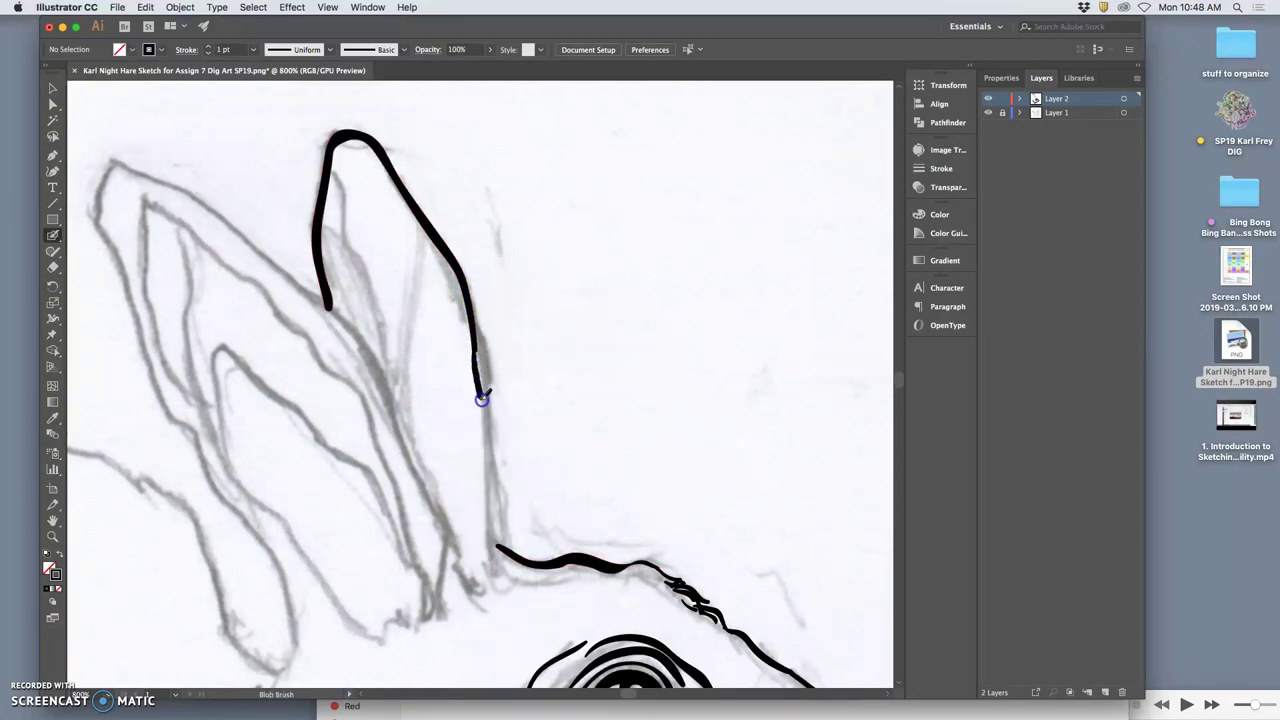
left_click_drag(495, 516, 494, 540)
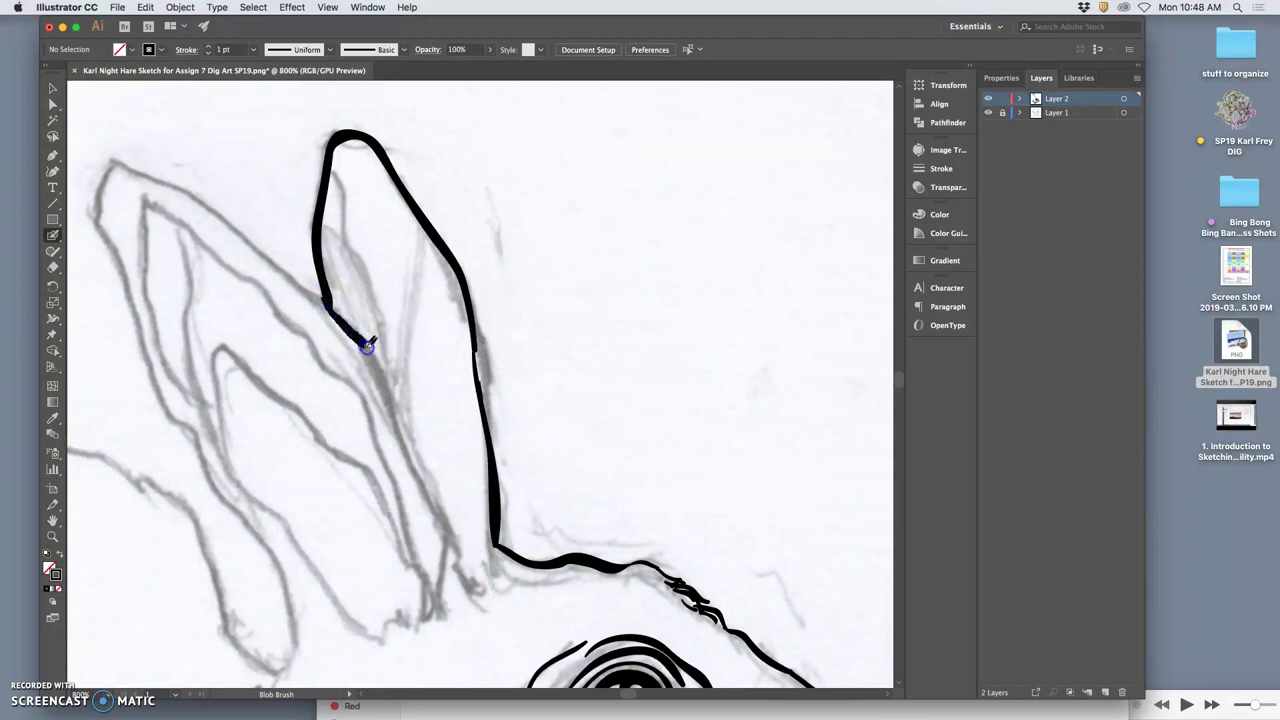
left_click_drag(367, 344, 396, 417)
left_click_drag(448, 551, 446, 594)
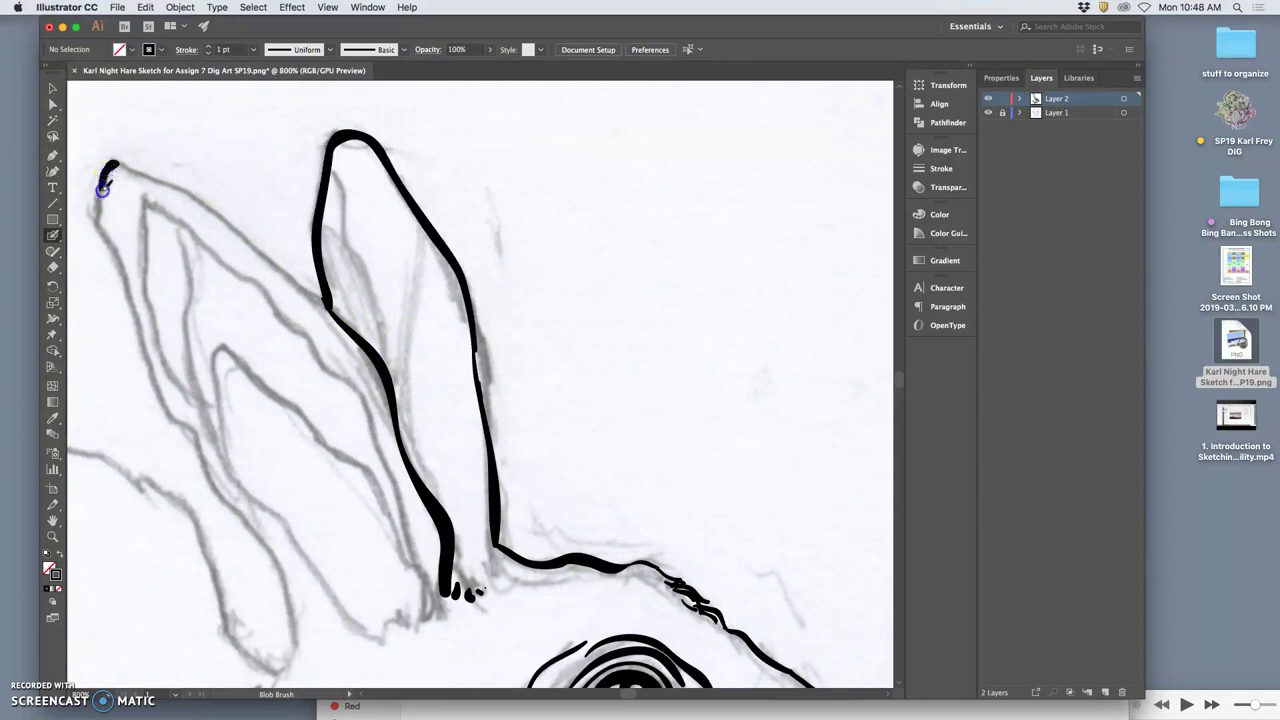
Trace the rear ear's outer edge from the tip down to its base.
left_click_drag(153, 367, 199, 440)
left_click_drag(223, 497, 259, 532)
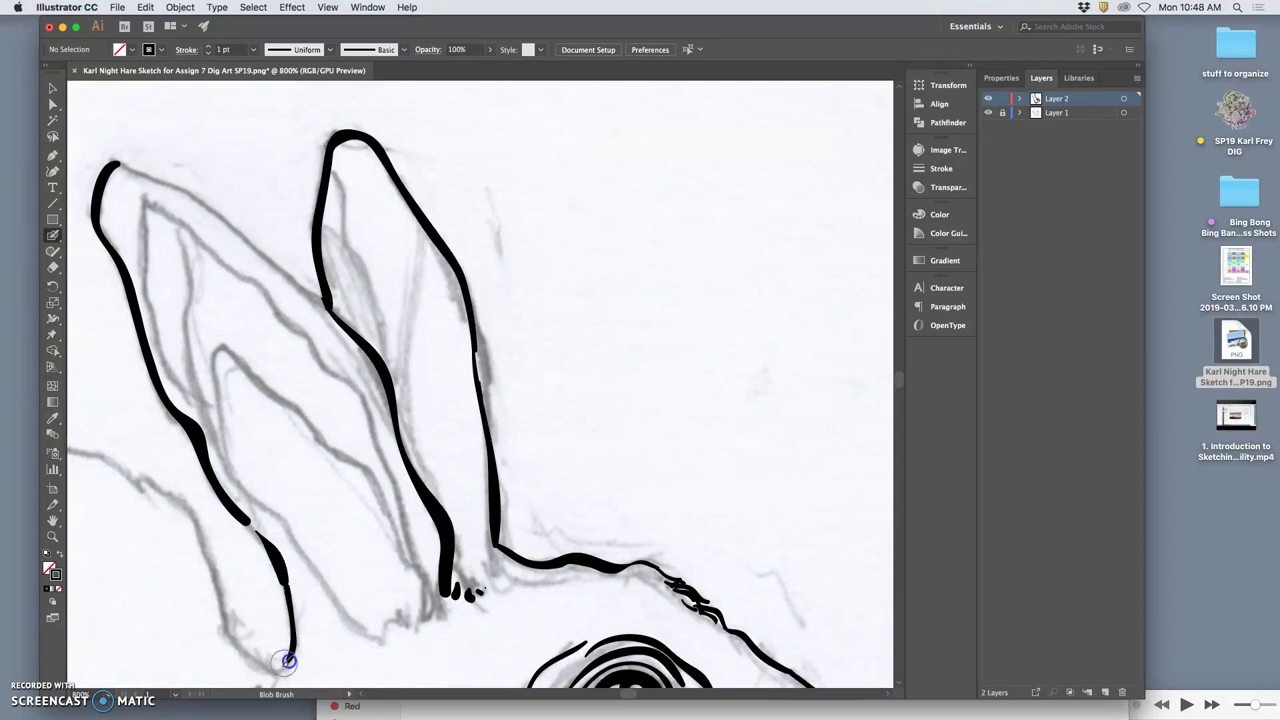
left_click_drag(116, 162, 137, 172)
left_click_drag(210, 213, 250, 254)
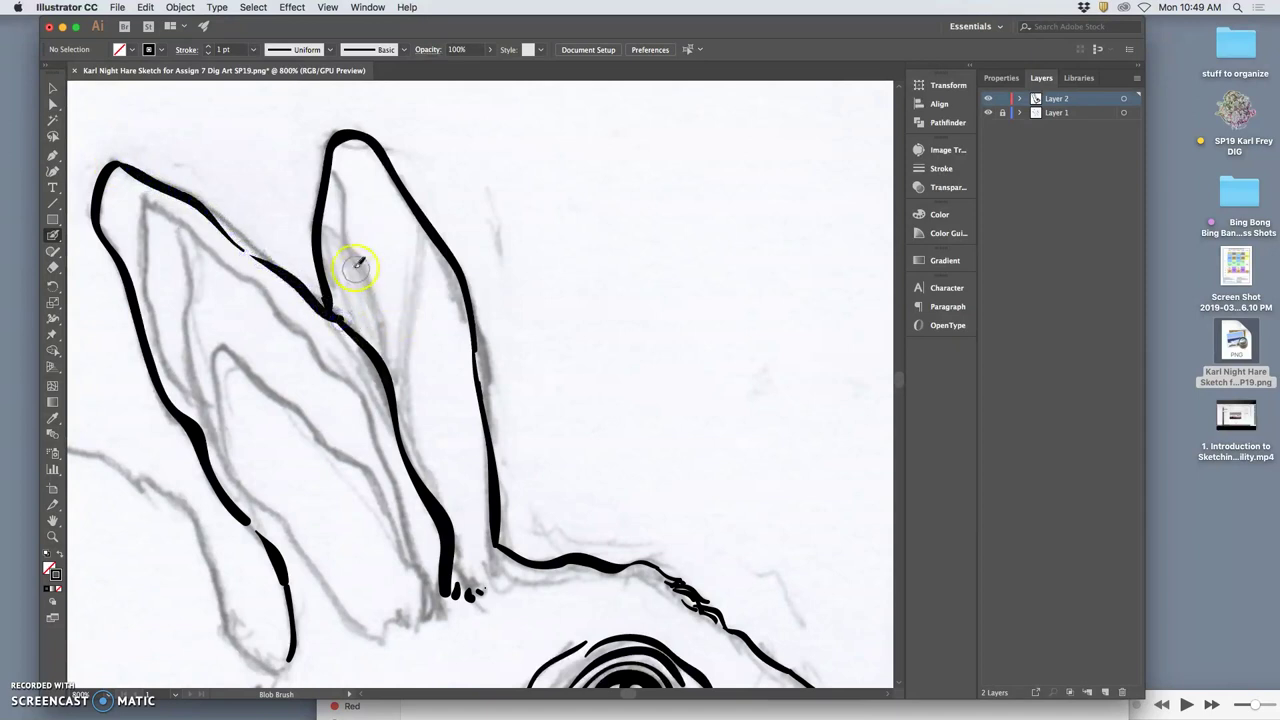
key("super+z")
key("super+z")
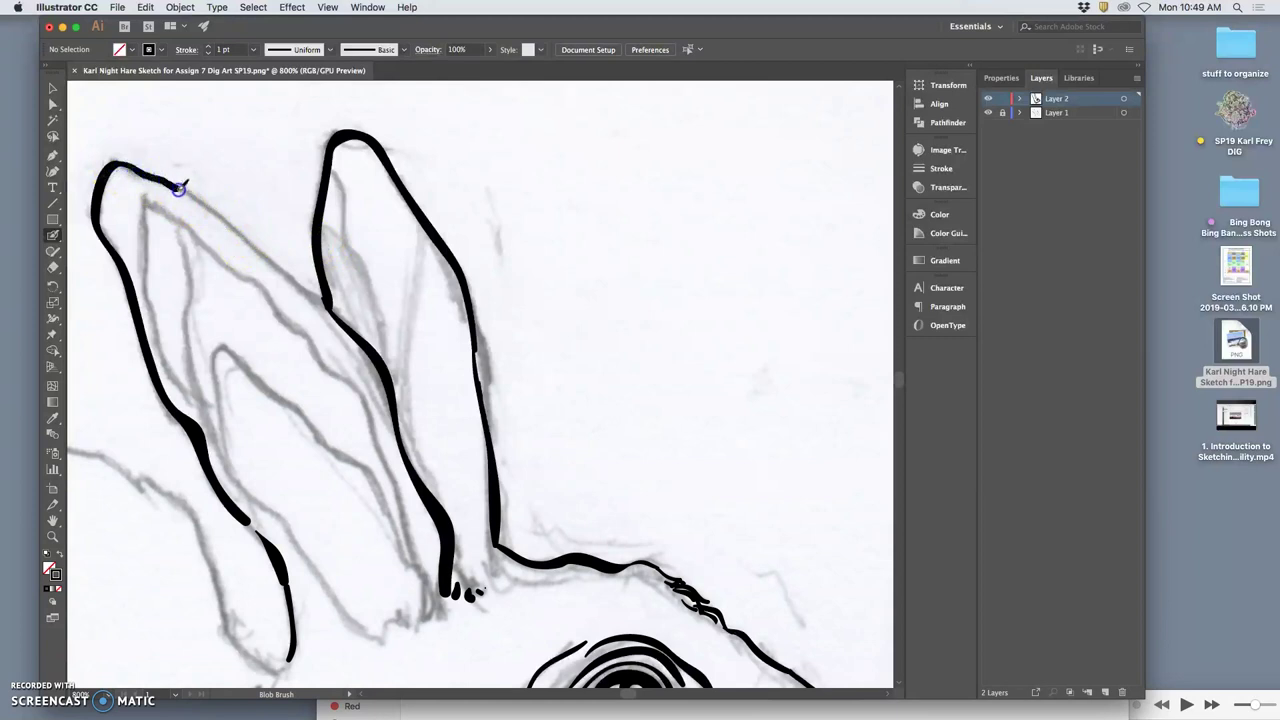
Trace the rear ear's upper edge to the front ear, and its inner fold down to short fur marks at the base.
left_click_drag(219, 211, 335, 306)
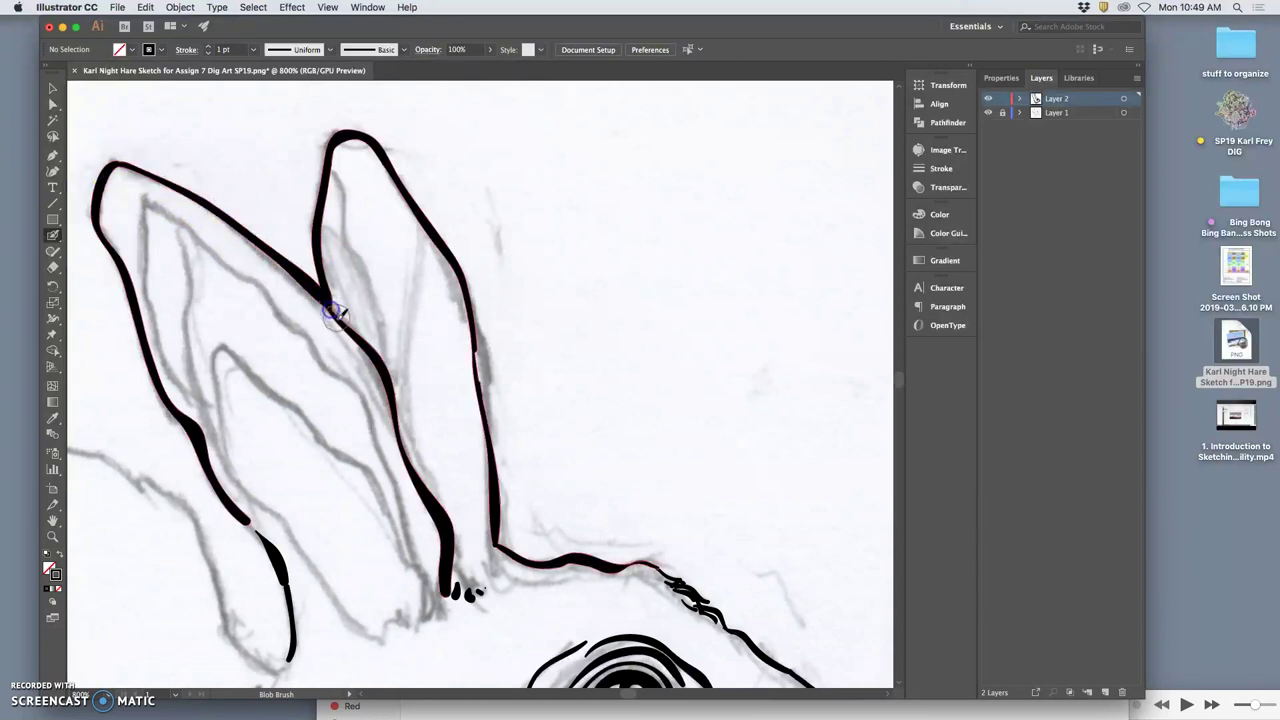
scroll(423, 523, "down", 5)
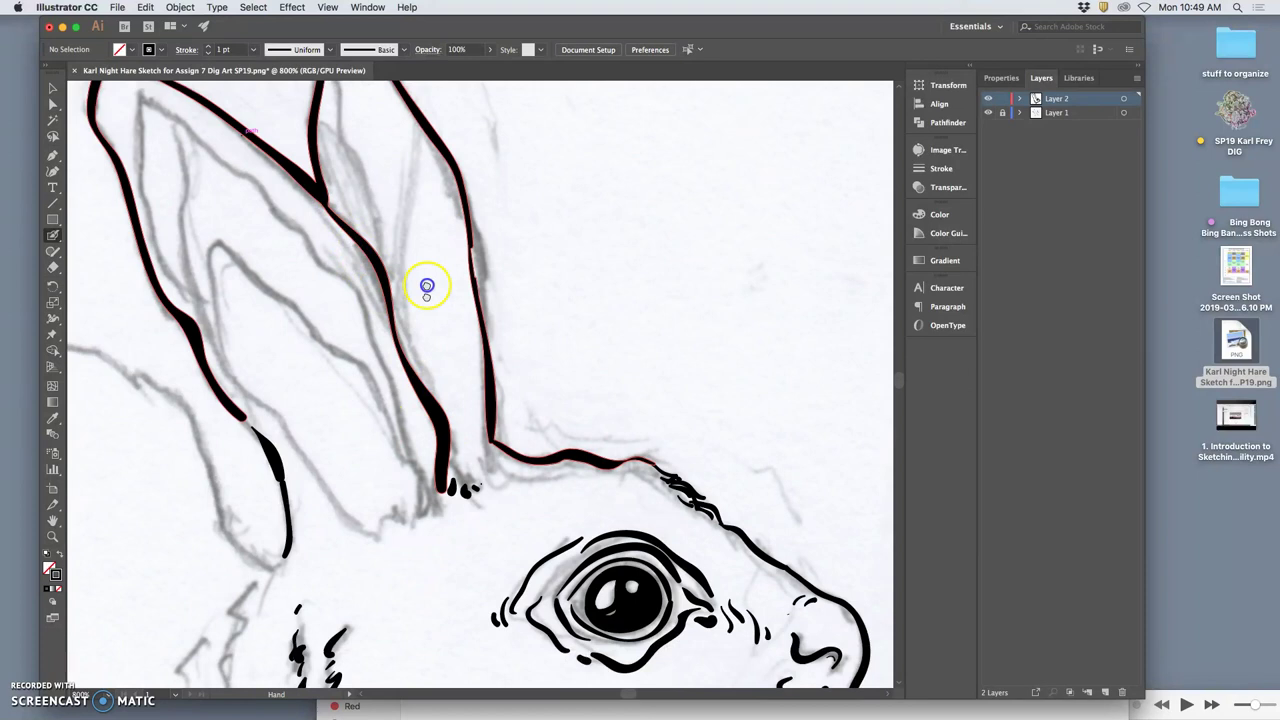
mouse_move(176, 203)
left_mouse_down()
mouse_move(241, 325)
mouse_move(232, 331)
mouse_move(272, 363)
mouse_move(281, 394)
left_mouse_up()
left_click_drag(220, 161, 213, 167)
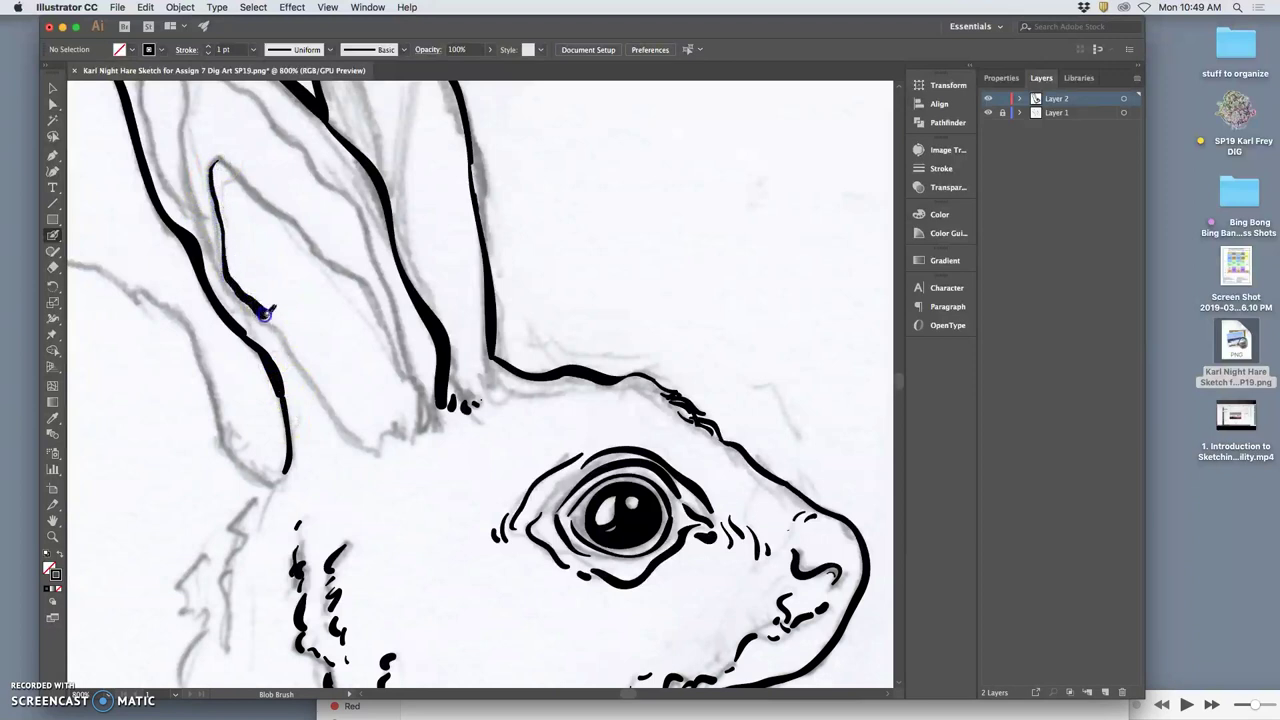
left_click_drag(323, 381, 379, 449)
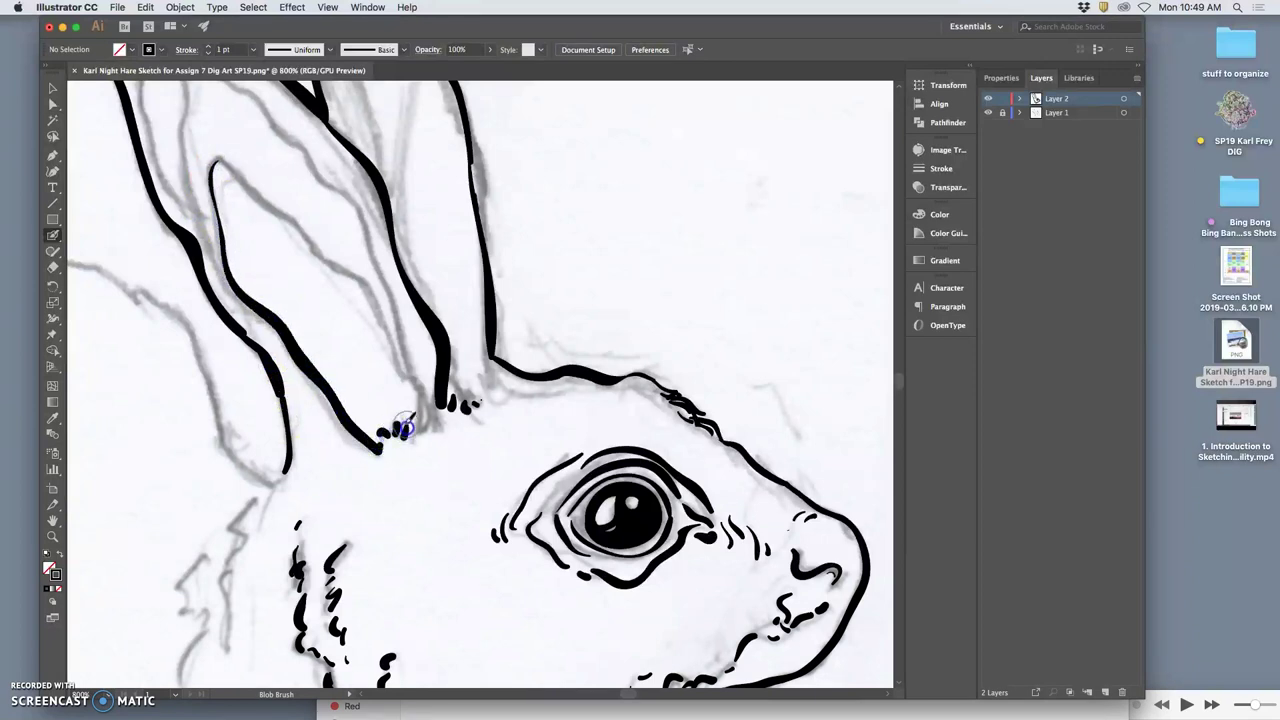
Trace the remaining side of the rear ear's innermost fold up to its tip, and the middle fold around its tip down to the base.
mouse_move(390, 348)
left_mouse_down()
mouse_move(369, 285)
mouse_move(333, 266)
left_mouse_up()
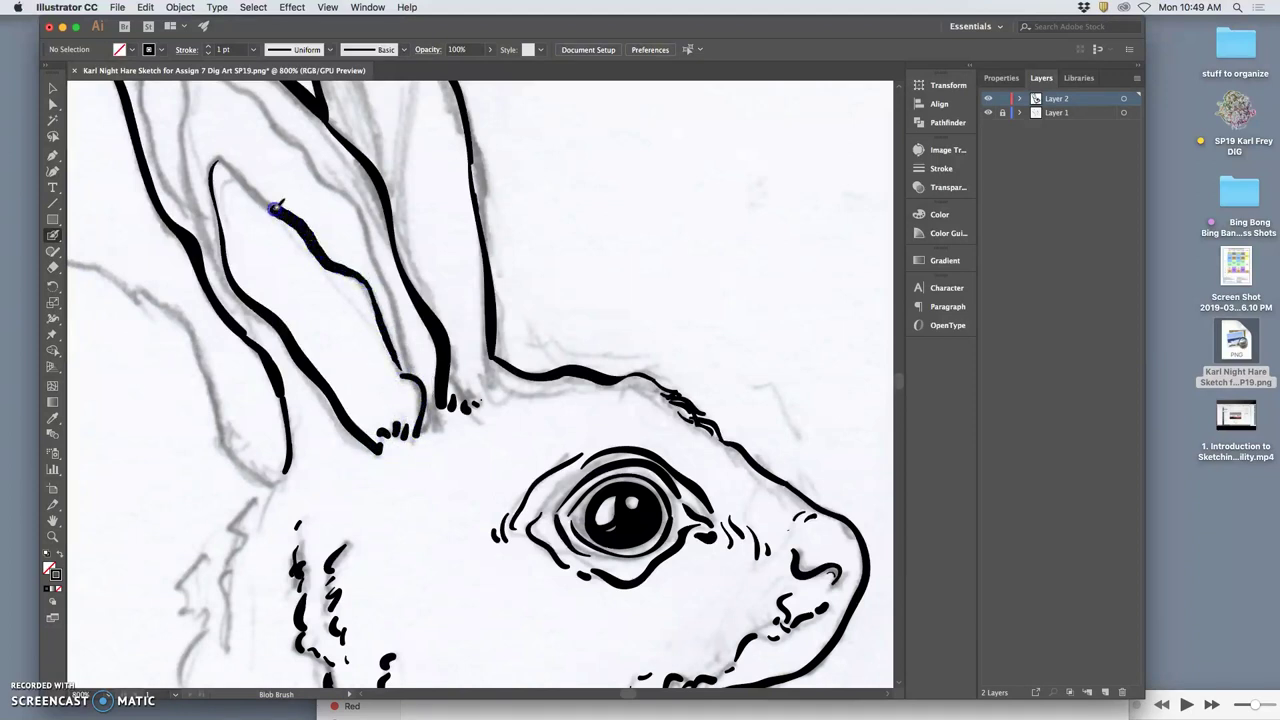
left_click_drag(232, 173, 219, 162)
key("space")
left_click_drag(314, 210, 364, 356)
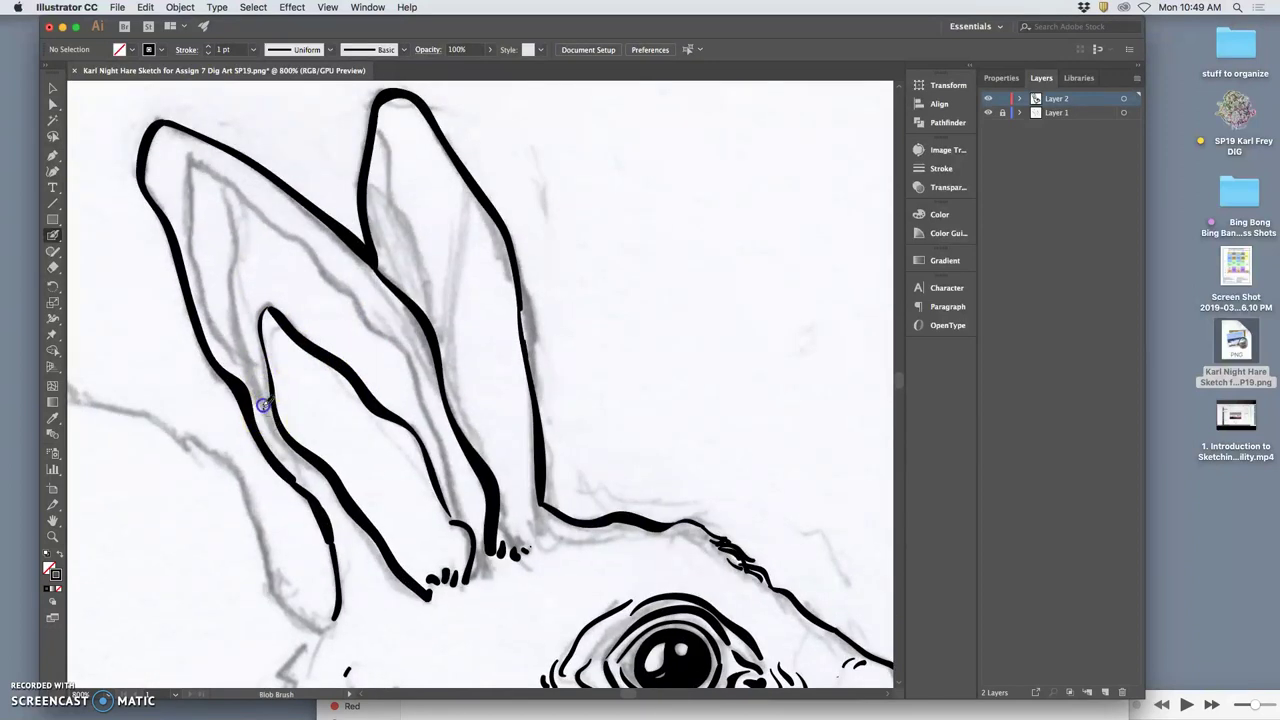
left_click_drag(231, 296, 233, 265)
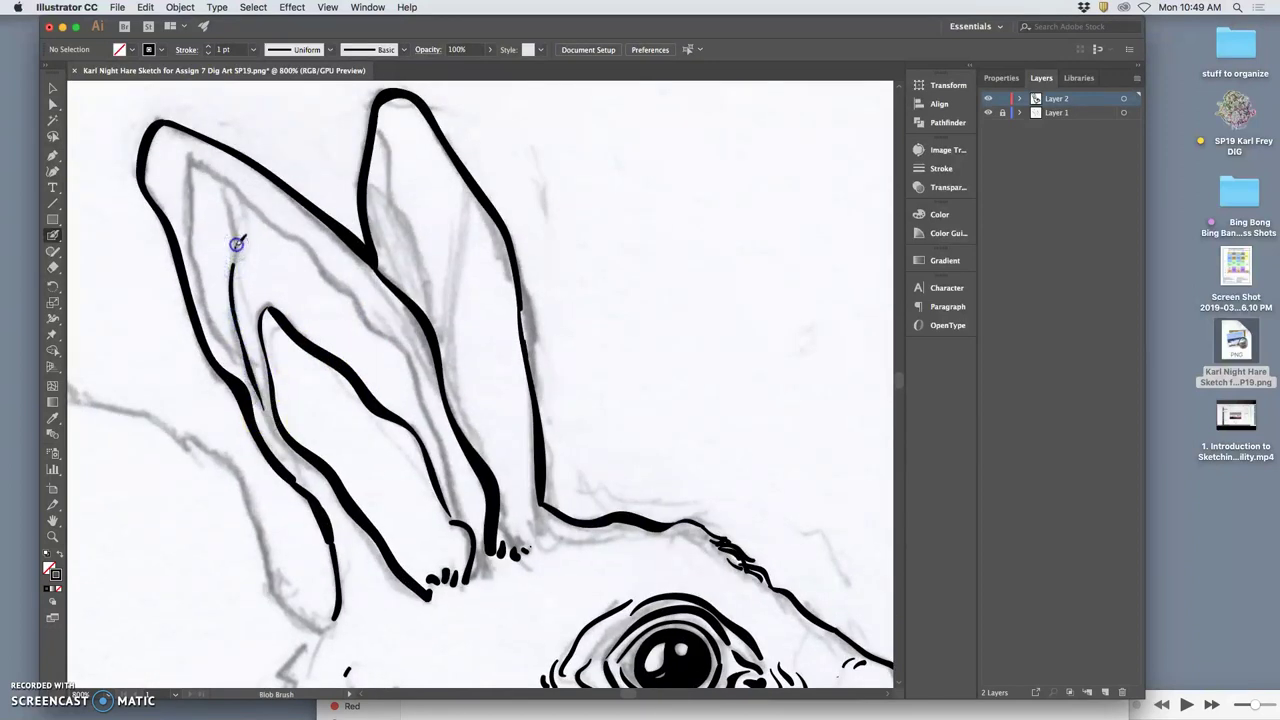
left_click_drag(313, 263, 381, 336)
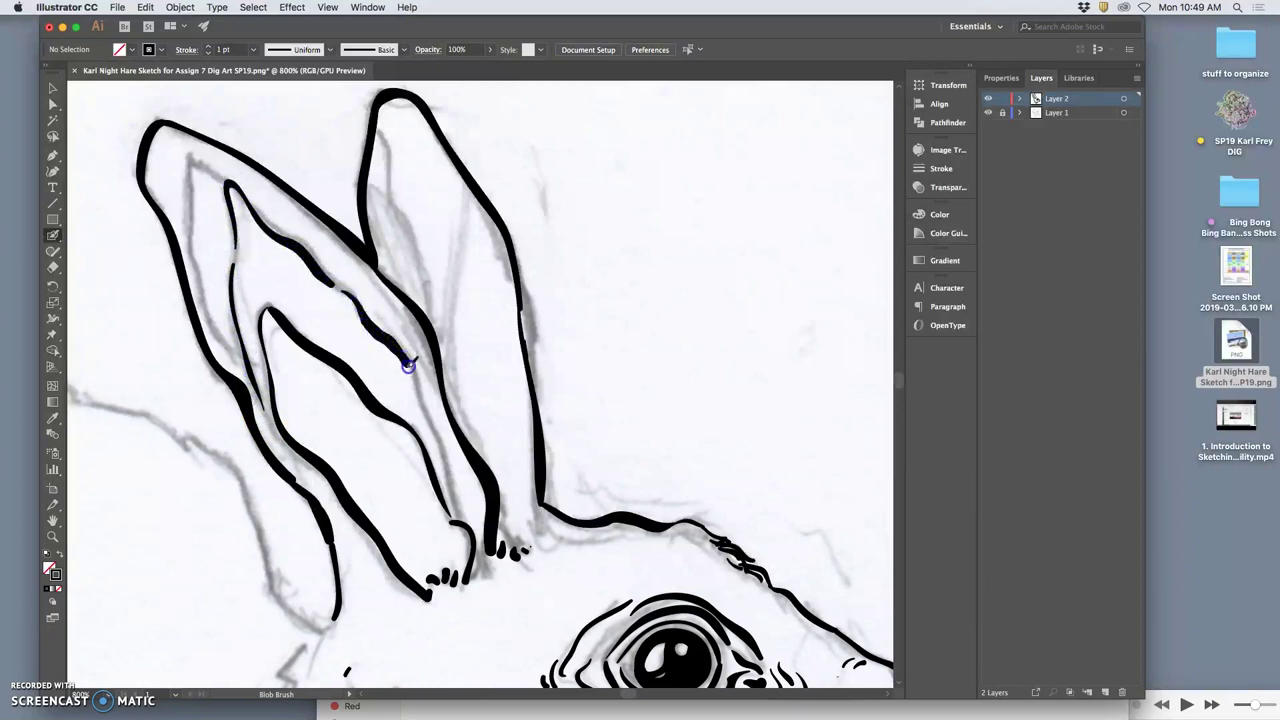
left_click_drag(451, 468, 454, 508)
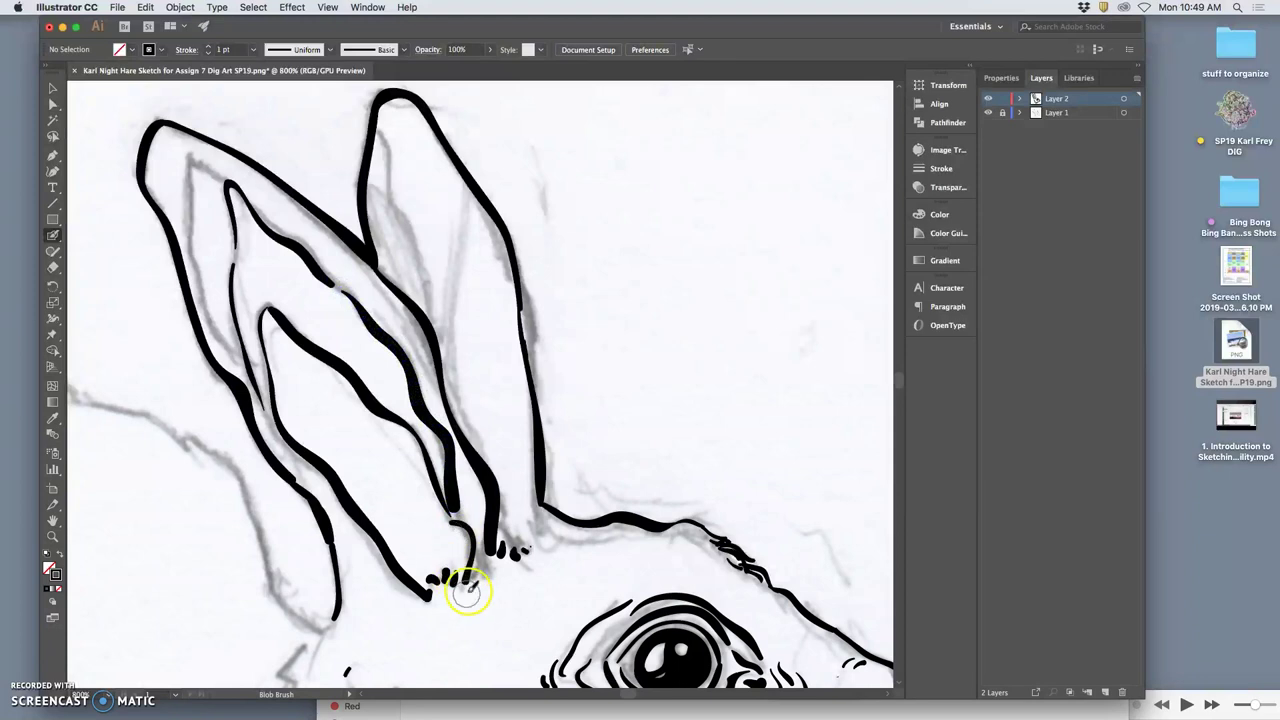
Hide the sketch layer to examine the inked head and ears on their own, and show it again.
key("super+minus")
key("super+minus")
key("super+minus")
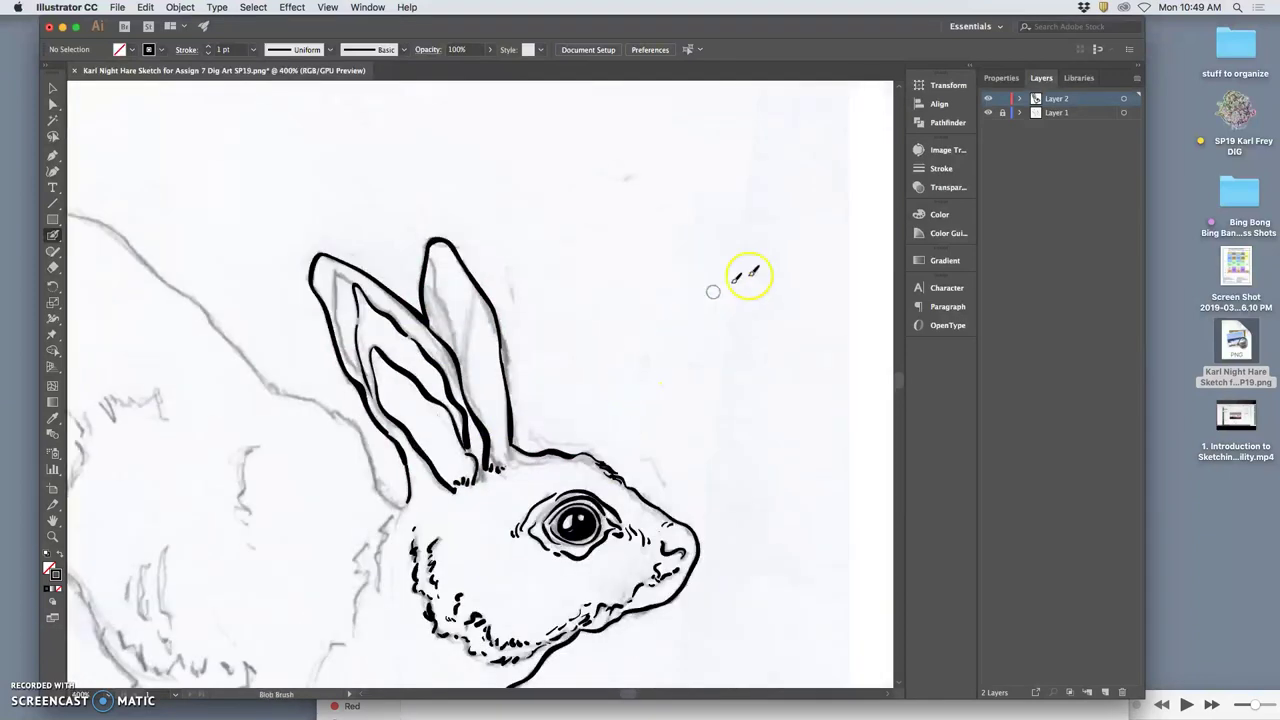
left_click(988, 112)
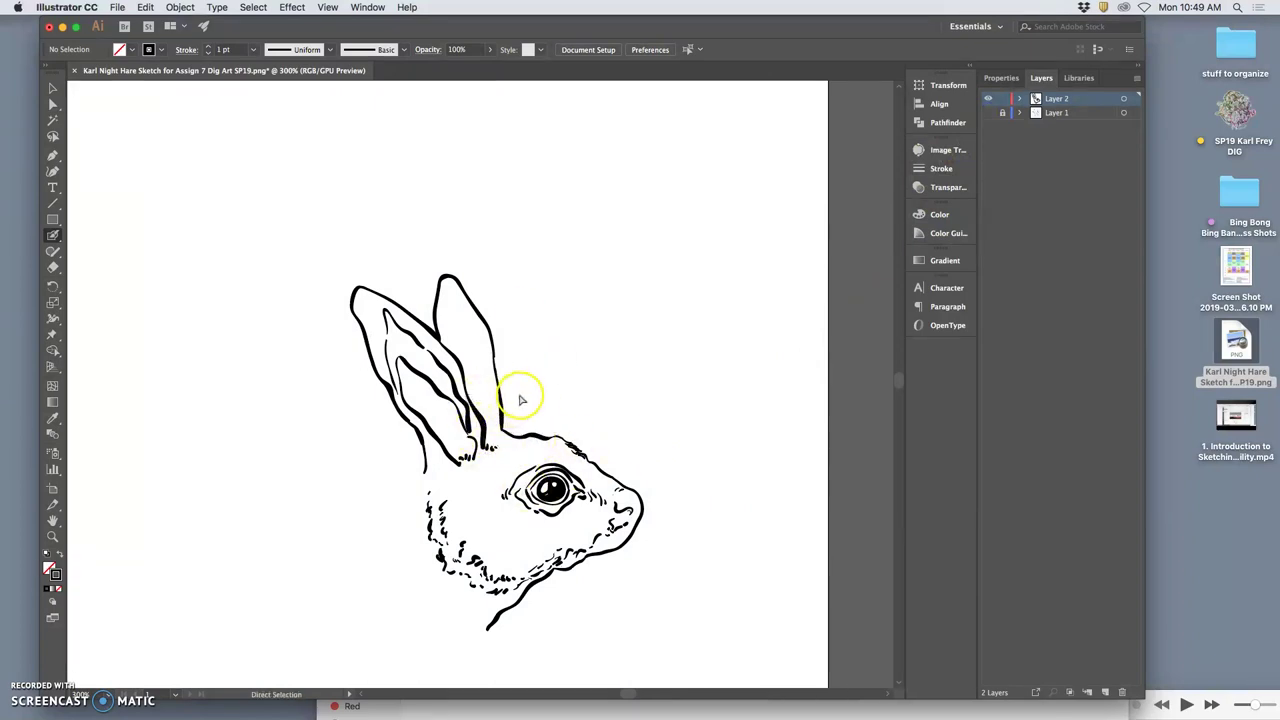
key("super+minus")
key("super+equal")
key("super+equal")
key("super+equal")
key("super+equal")
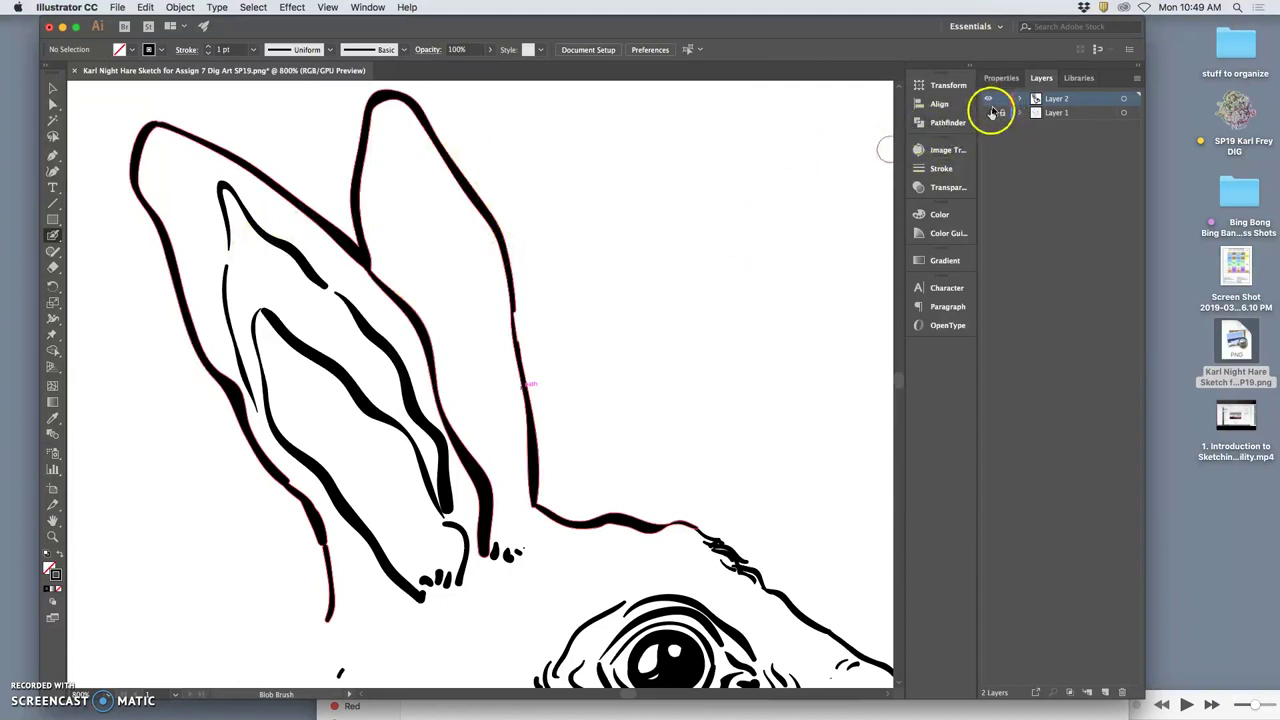
left_click(988, 112)
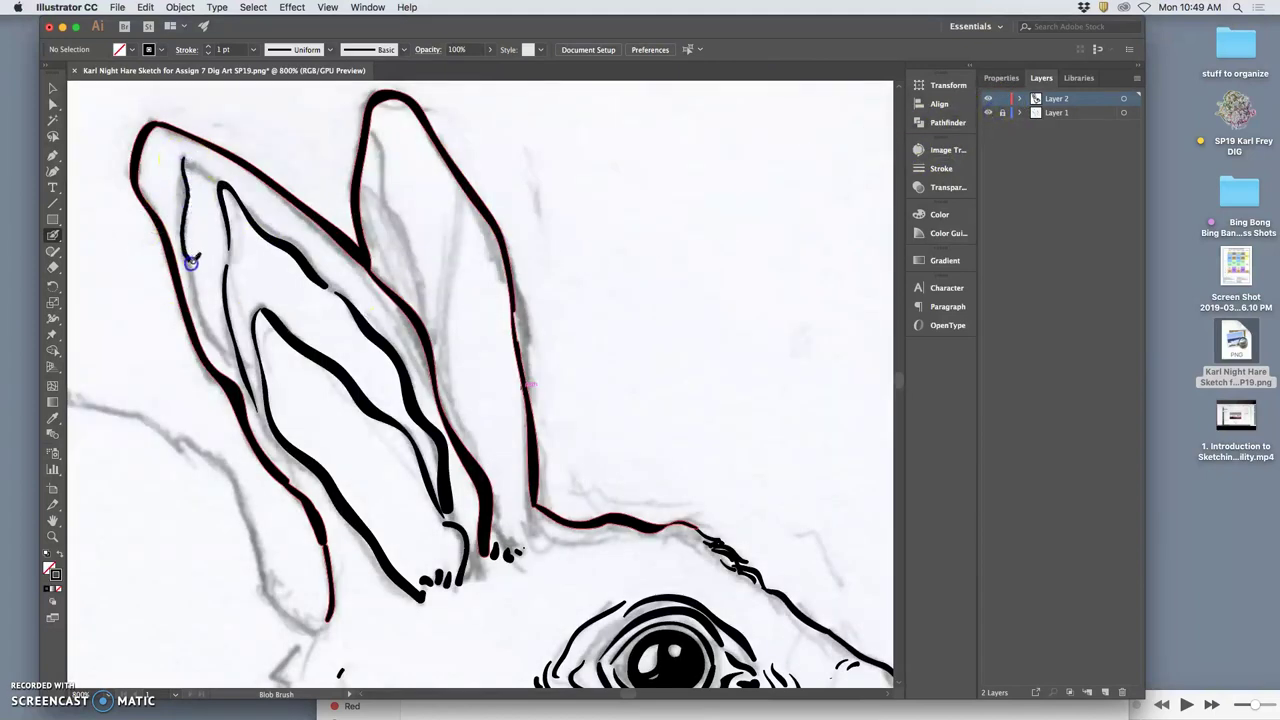
Trace the outer fold inside the rear ear from its tip down the back side, adding a short thick stroke at the tip.
left_click_drag(214, 332, 239, 358)
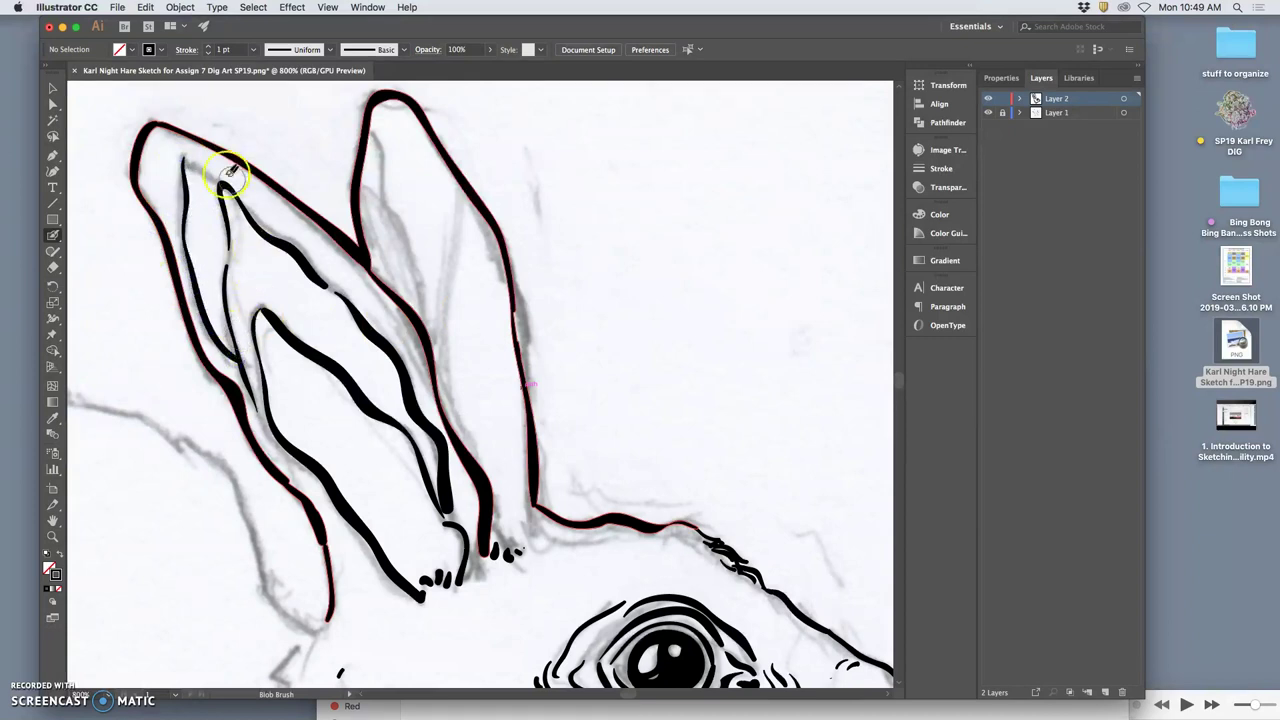
left_click_drag(212, 180, 214, 180)
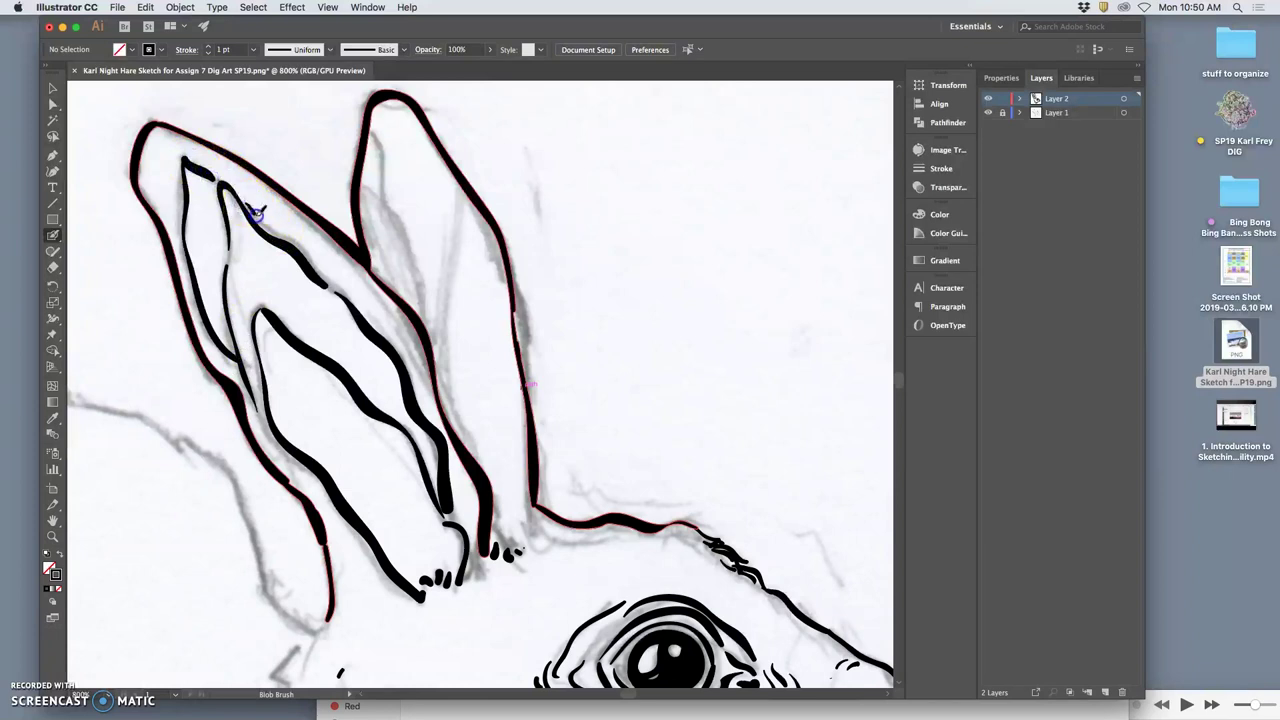
mouse_move(327, 284)
left_mouse_down()
mouse_move(416, 294)
mouse_move(380, 309)
left_mouse_up()
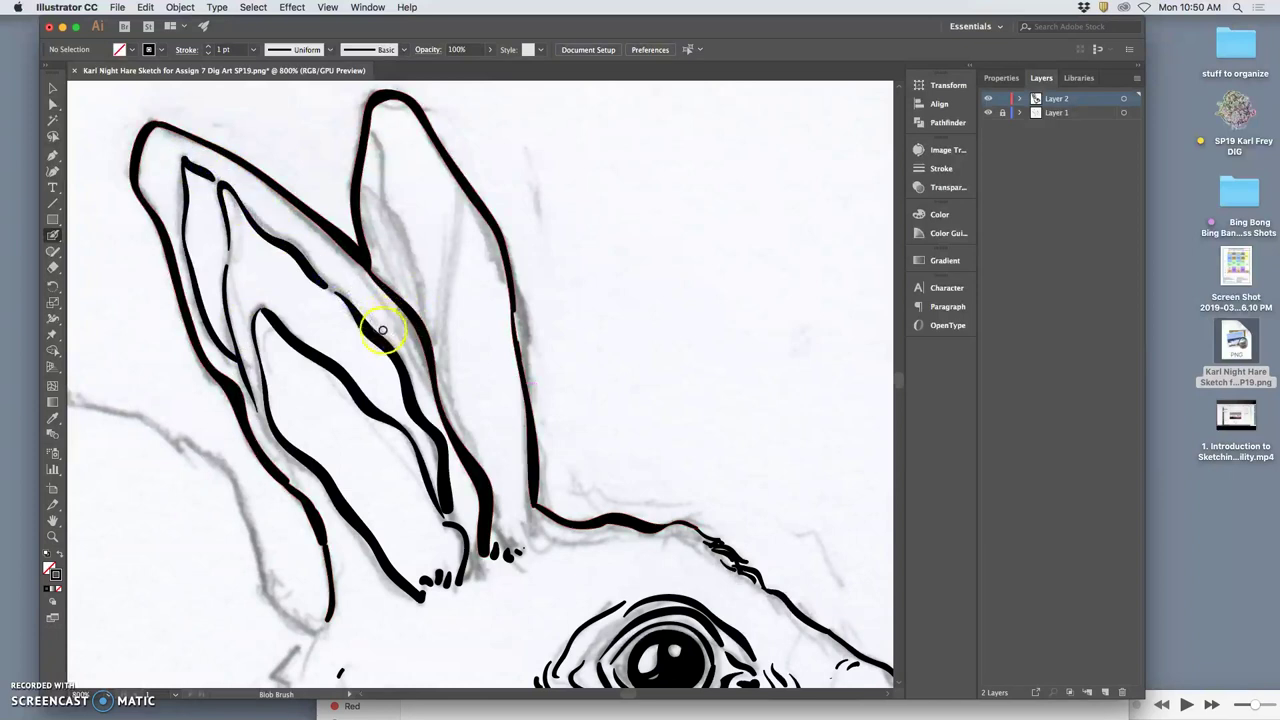
Delete the lower stroke of the rear ear's middle fold and retrace it along the sketch down to the ear's base.
left_click(378, 336, "super")
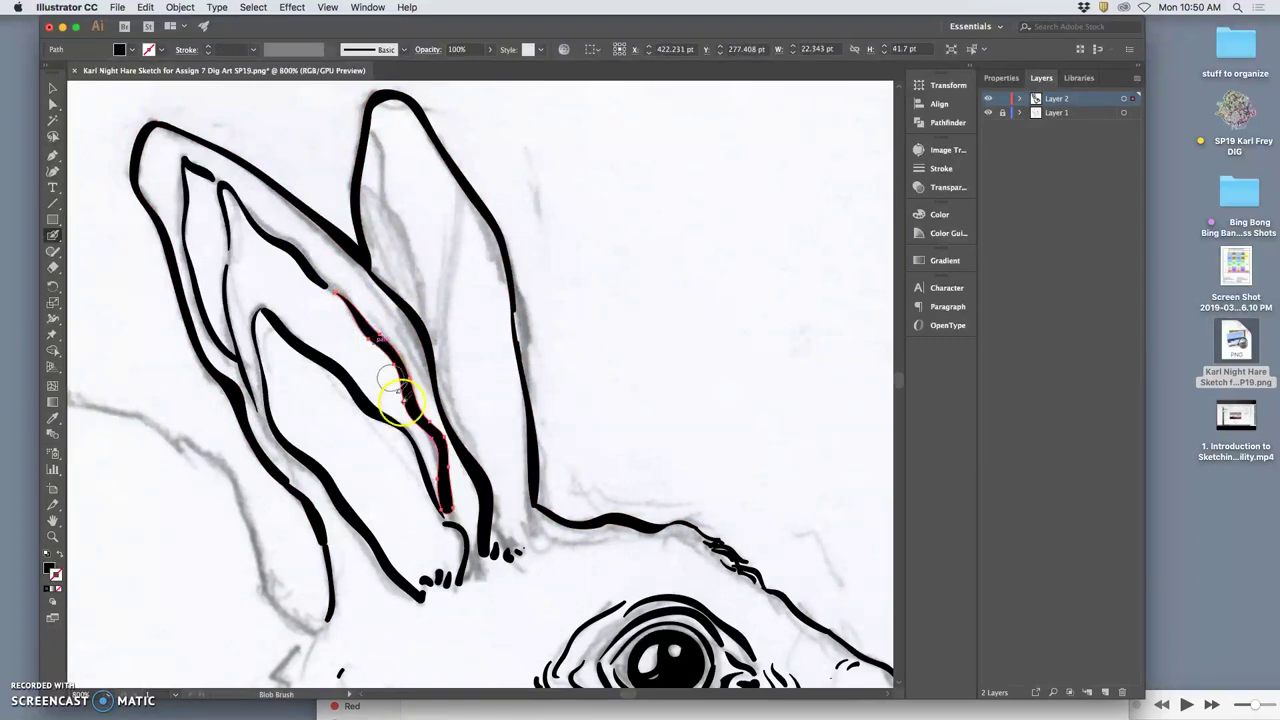
key("Delete")
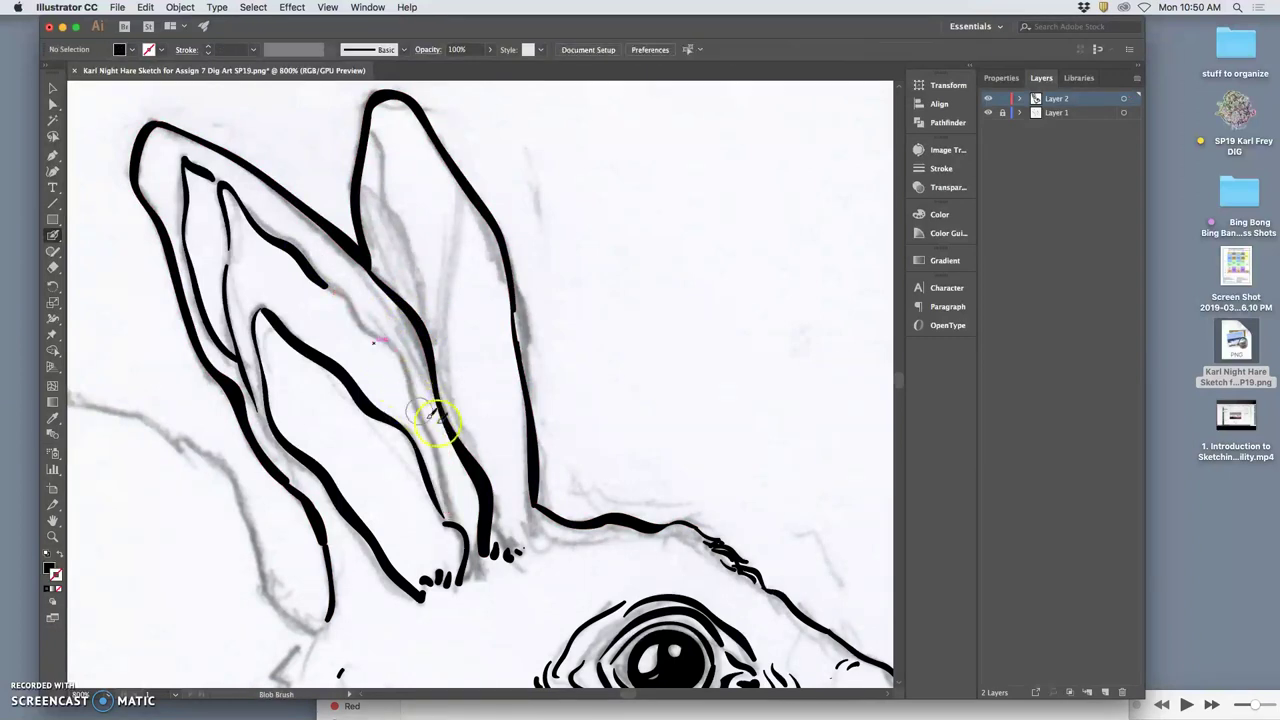
left_click_drag(322, 284, 337, 291)
left_click_drag(416, 402, 436, 456)
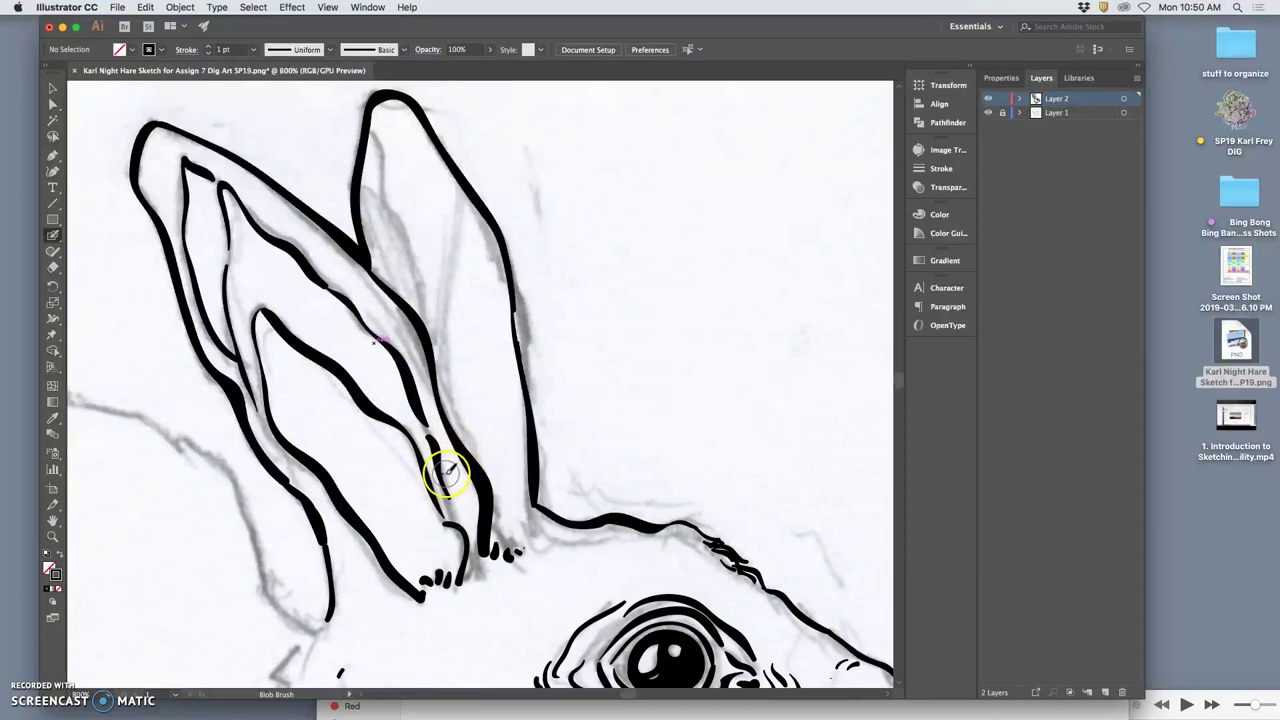
mouse_move(435, 440)
left_mouse_down()
mouse_move(423, 434)
mouse_move(452, 510)
left_mouse_up()
Set the Blob Brush size to 4 pt with a pressure variation of 4 pt.
double_click(53, 235)
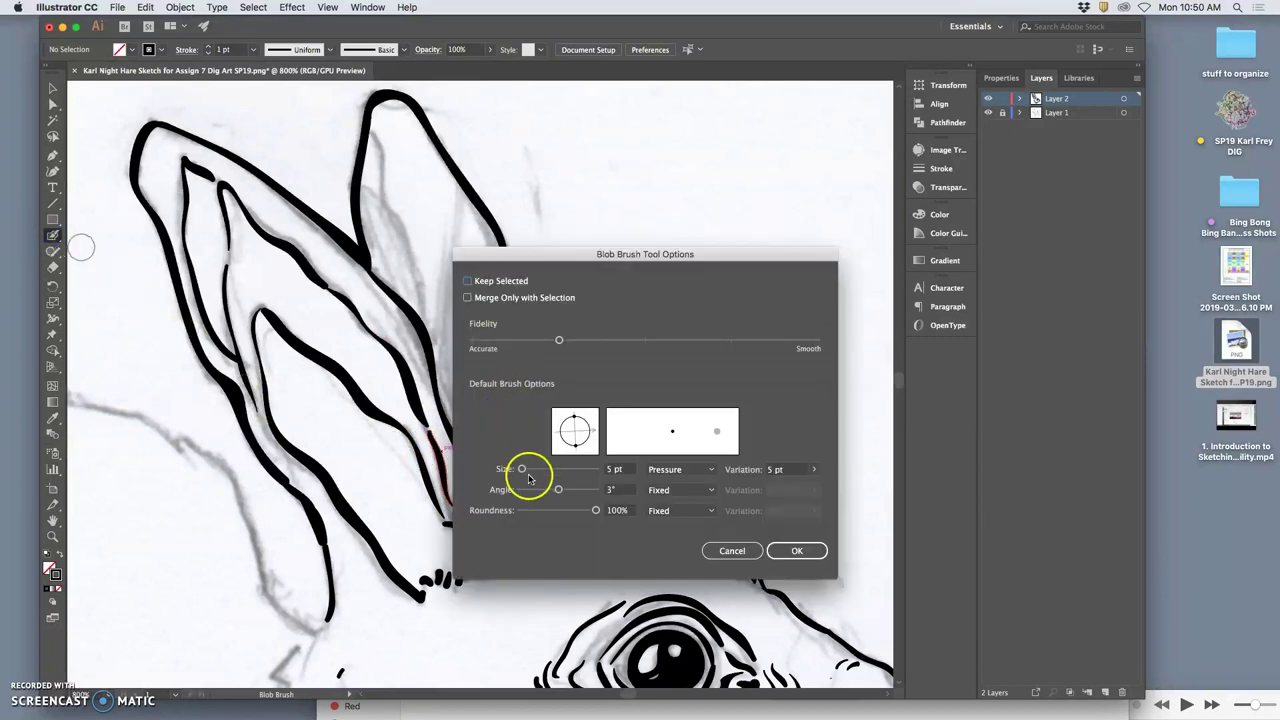
left_click_drag(522, 469, 519, 469)
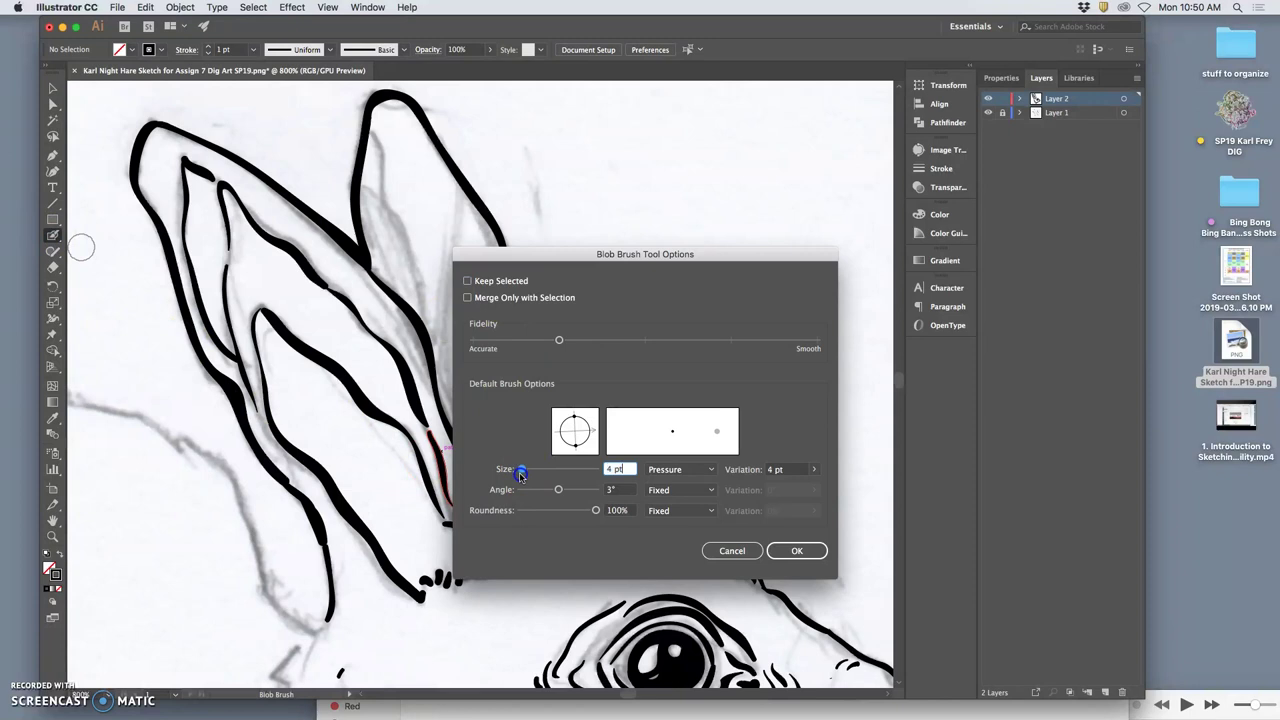
left_click(801, 551)
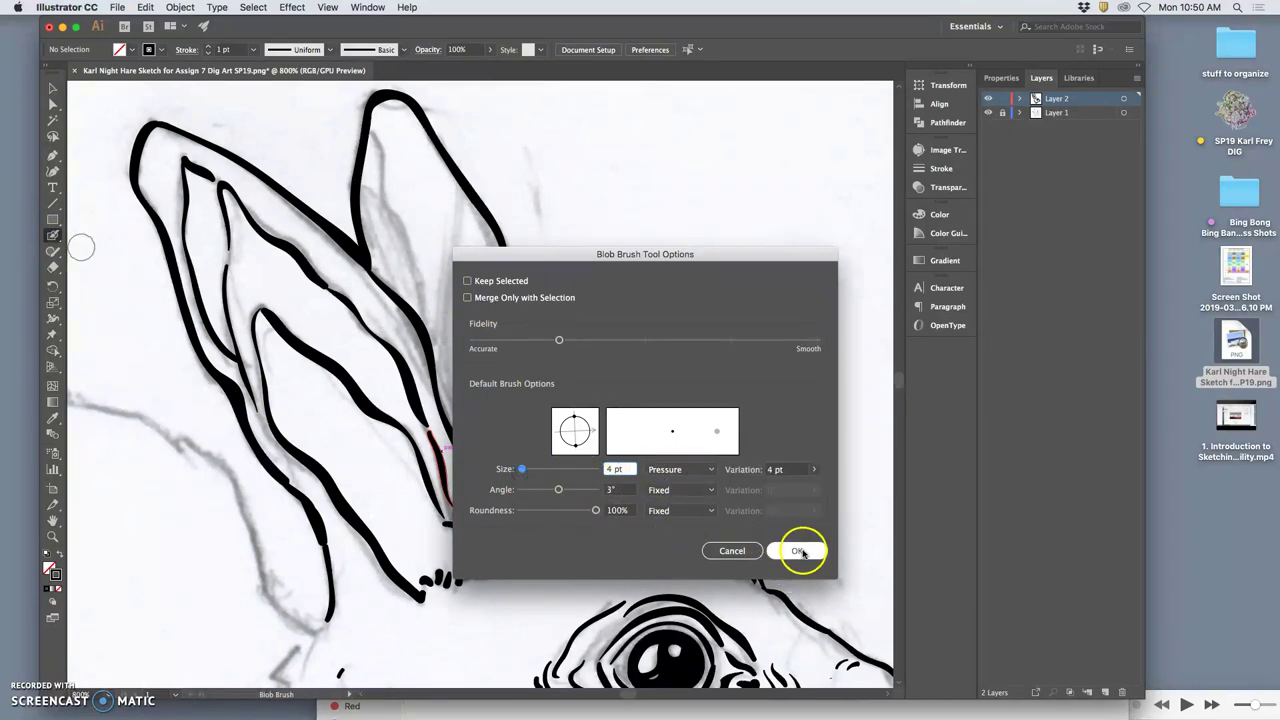
Unlock the sketch layer and scale the sketch and ink layers up together about their centre to about 1875 × 2215 pt.
left_click(743, 456, "super")
key("super+minus")
key("super+minus")
key("super+minus")
key("super+minus")
key("super+minus")
key("super+minus")
key("super+minus")
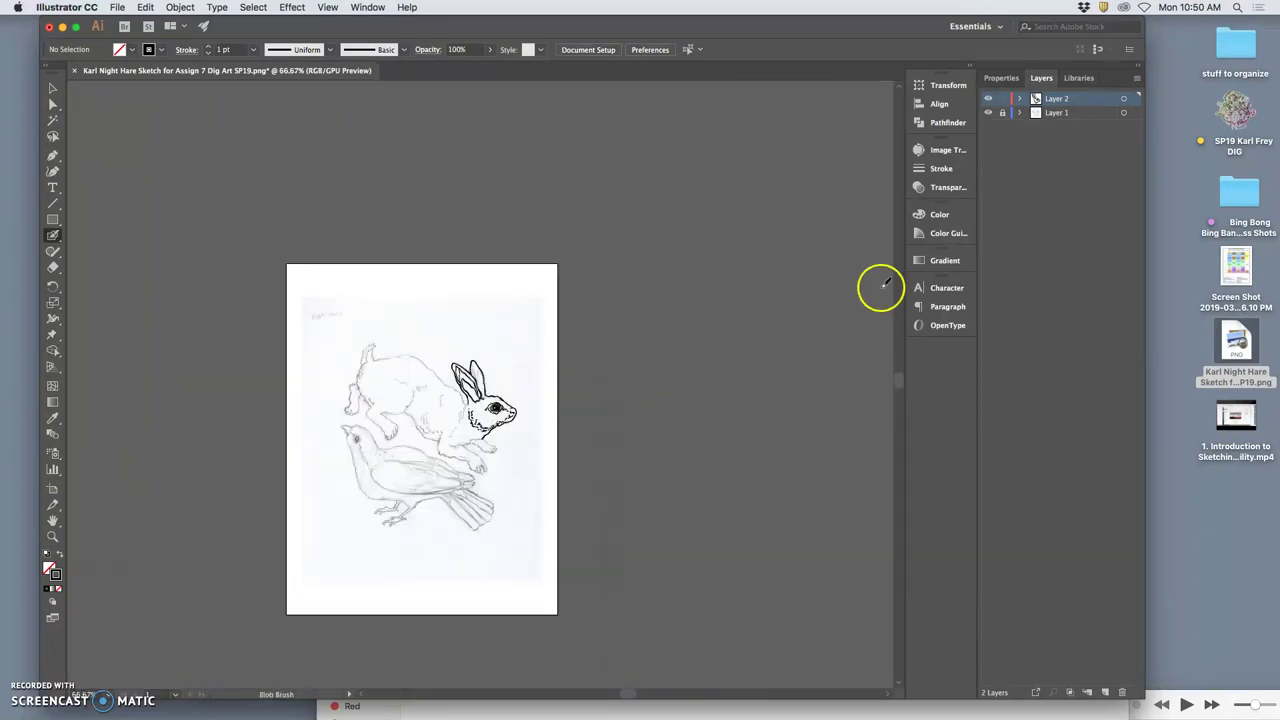
left_click(1003, 112)
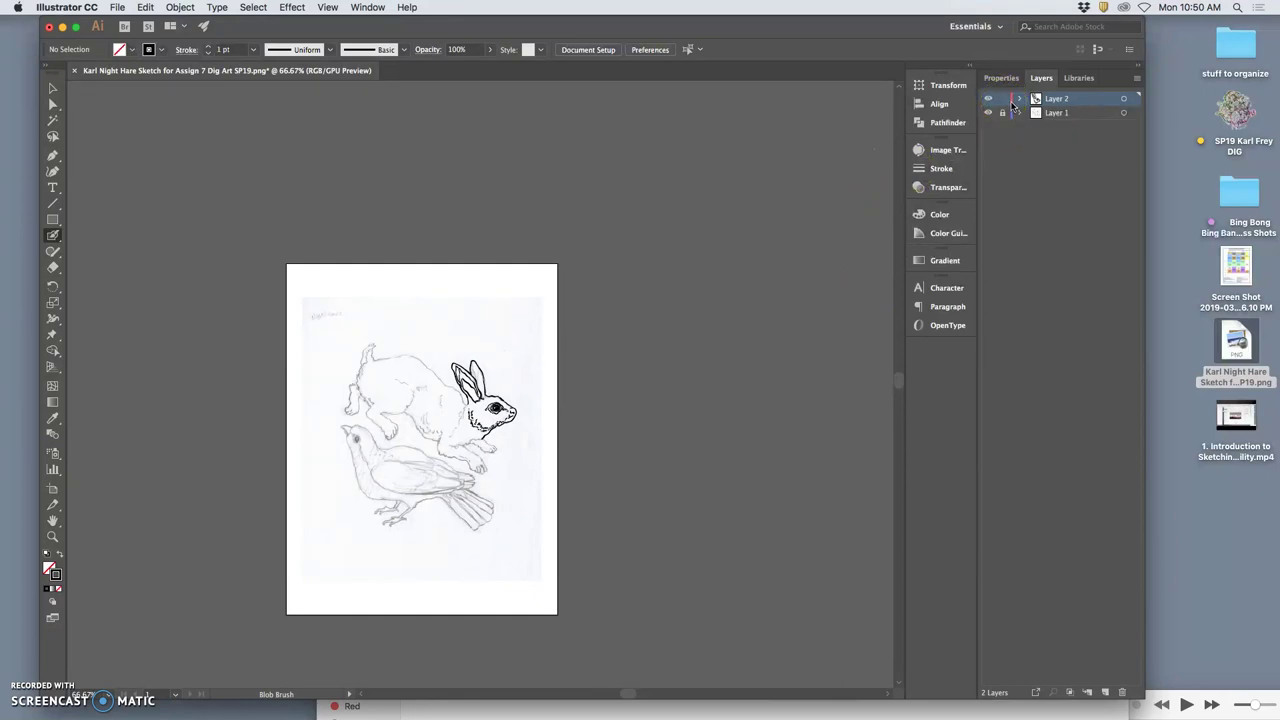
left_click(1003, 112)
left_click(1123, 99)
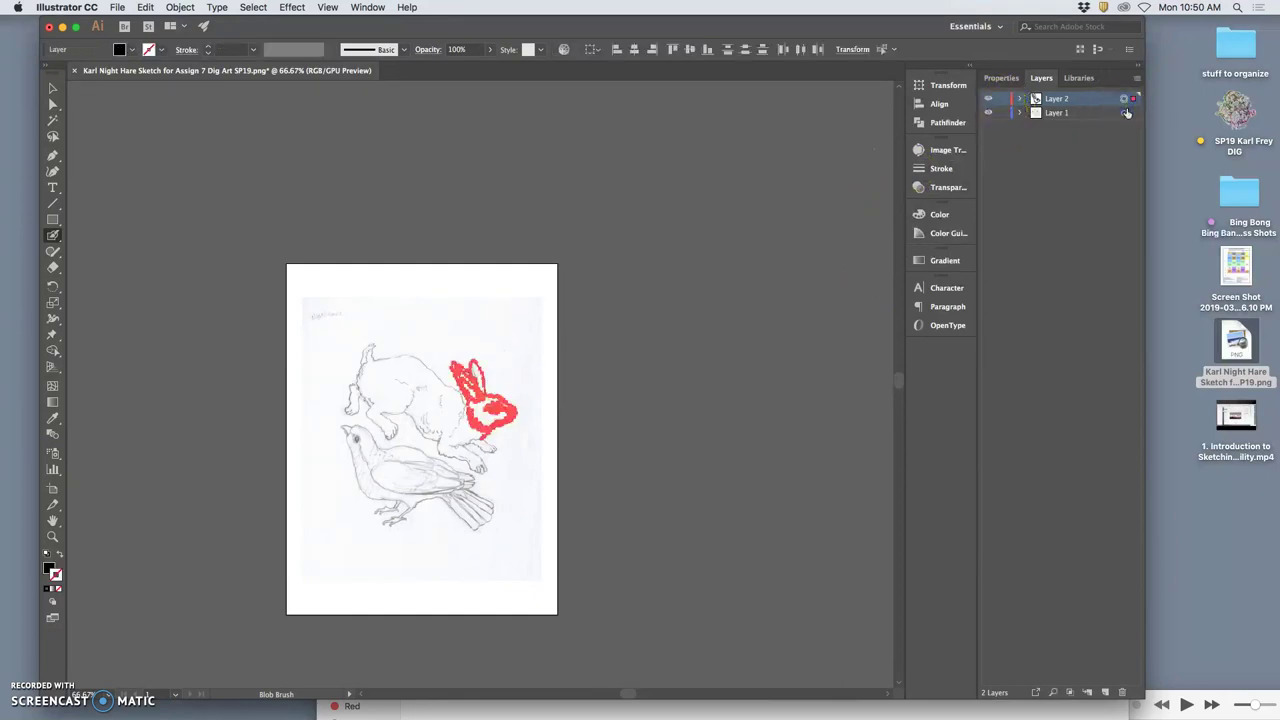
left_click(1126, 112)
left_click(53, 88)
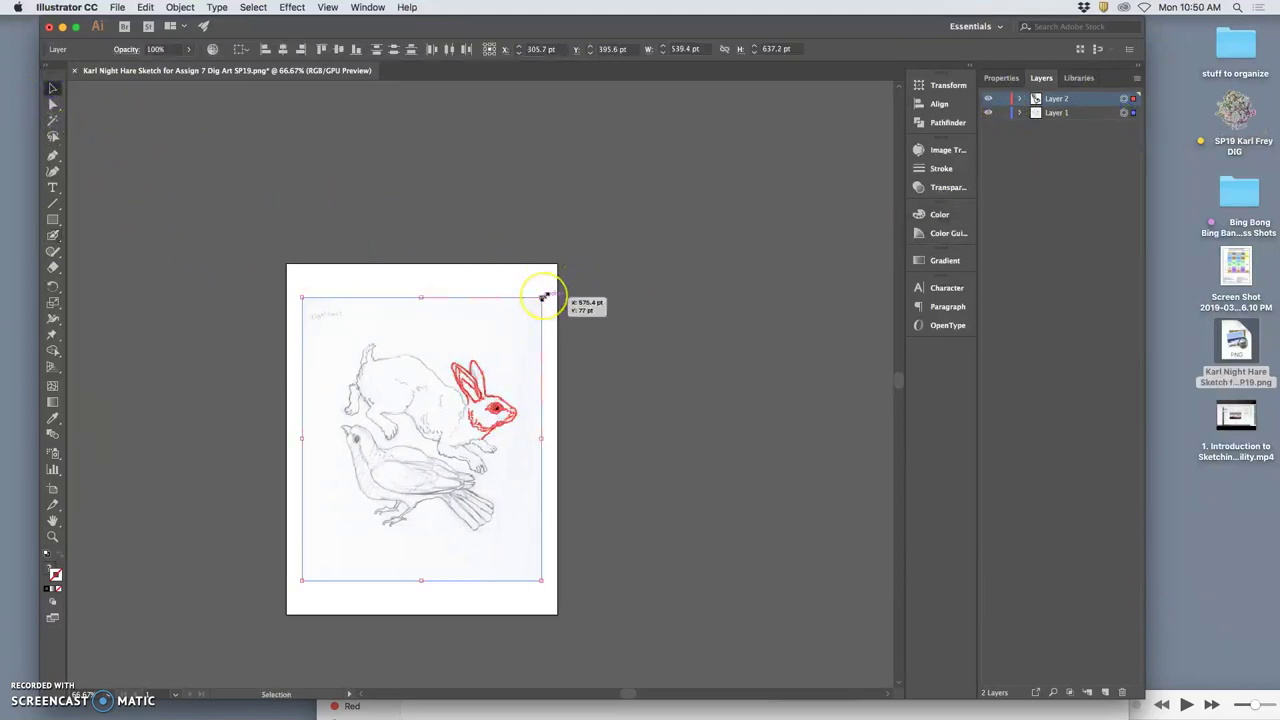
mouse_move(542, 297)
left_mouse_down()
mouse_move(714, 189)
mouse_move(848, 80)
mouse_move(820, 123)
mouse_move(838, 106)
left_mouse_up()
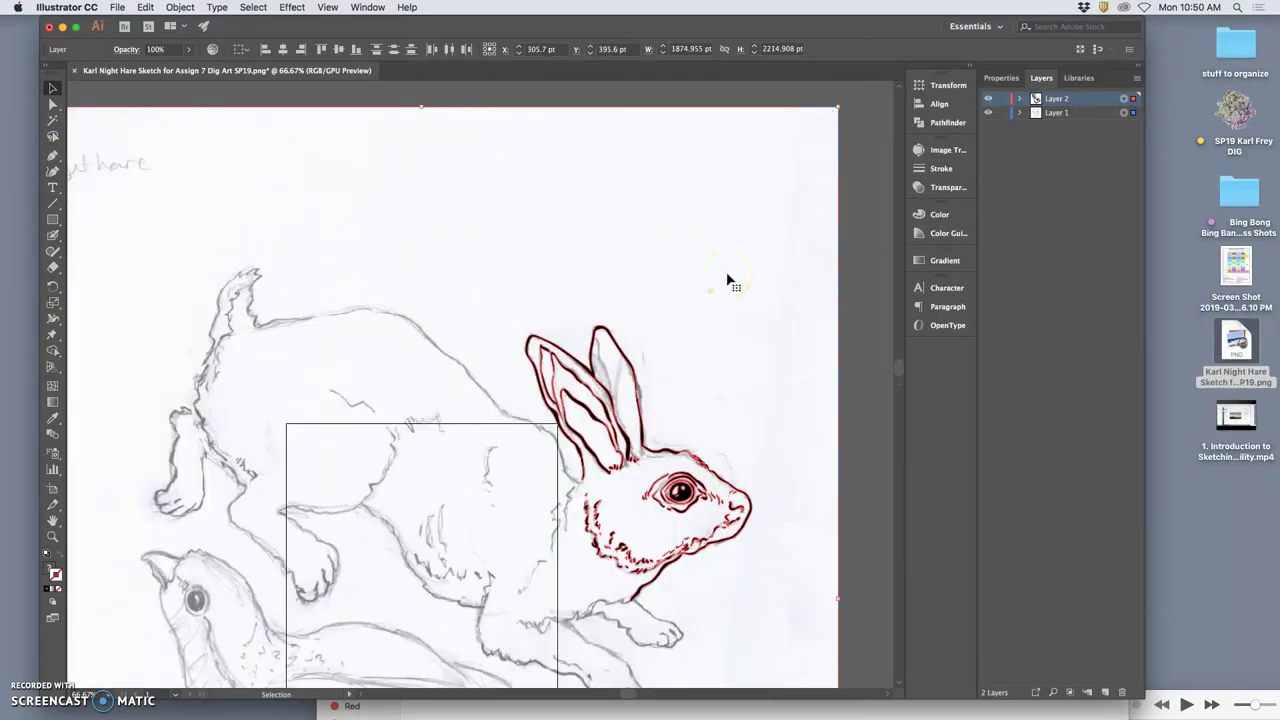
Lock the sketch layer again and toggle its visibility to check the enlarged ink lines against it.
key("super+=")
key("super+=")
key("super+=")
scroll(546, 447, "right", 10)
scroll(546, 447, "up", 3)
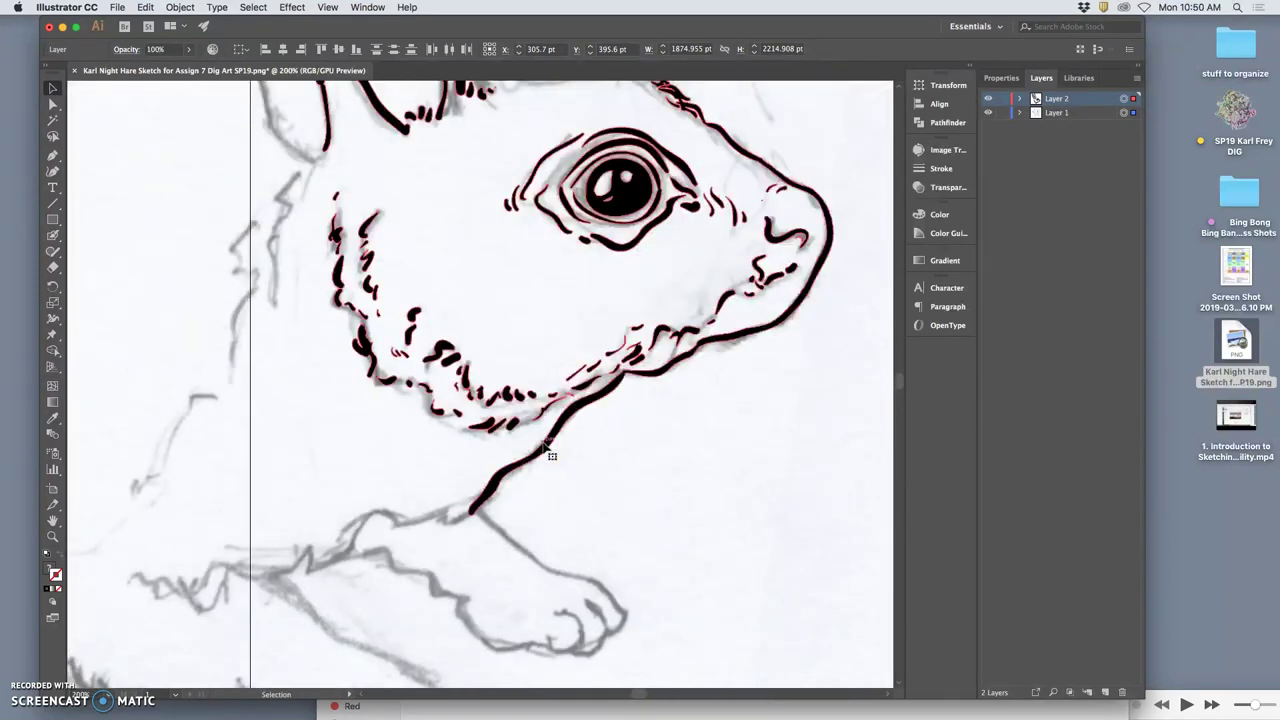
scroll(548, 452, "up", 2)
left_click(1002, 112)
left_click(988, 112)
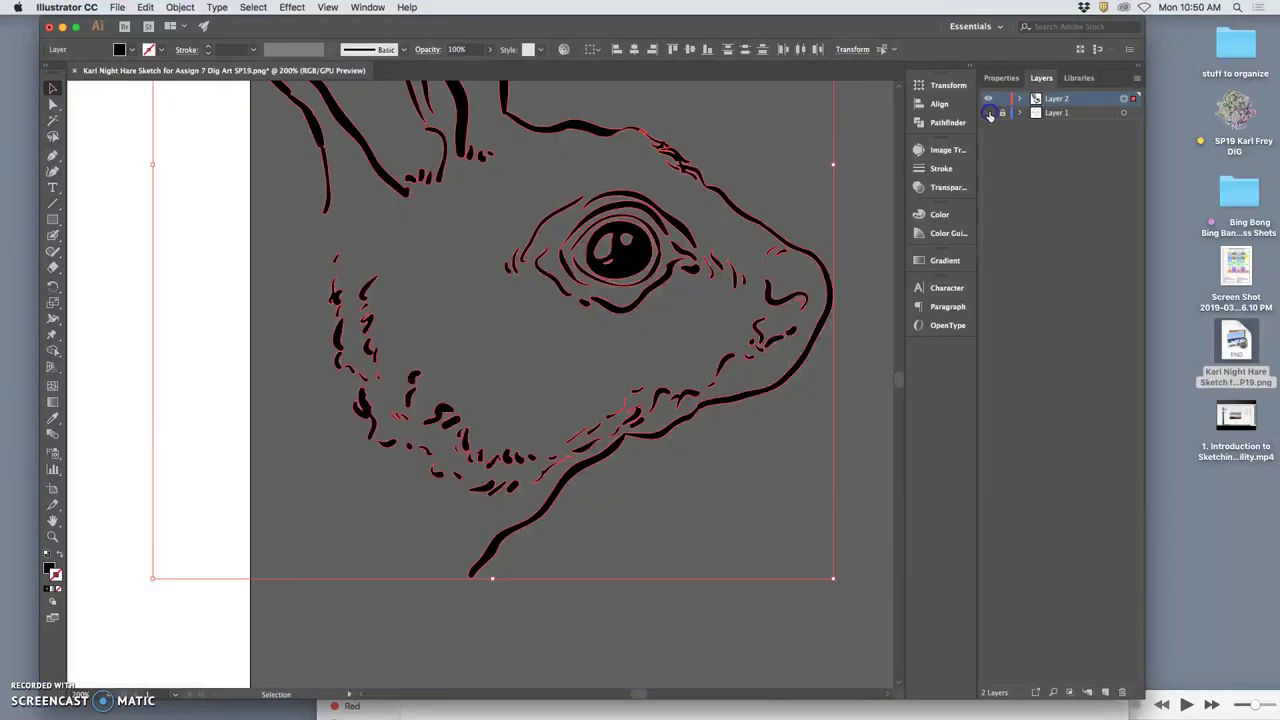
left_click(989, 113)
left_click(989, 113)
left_click(989, 113)
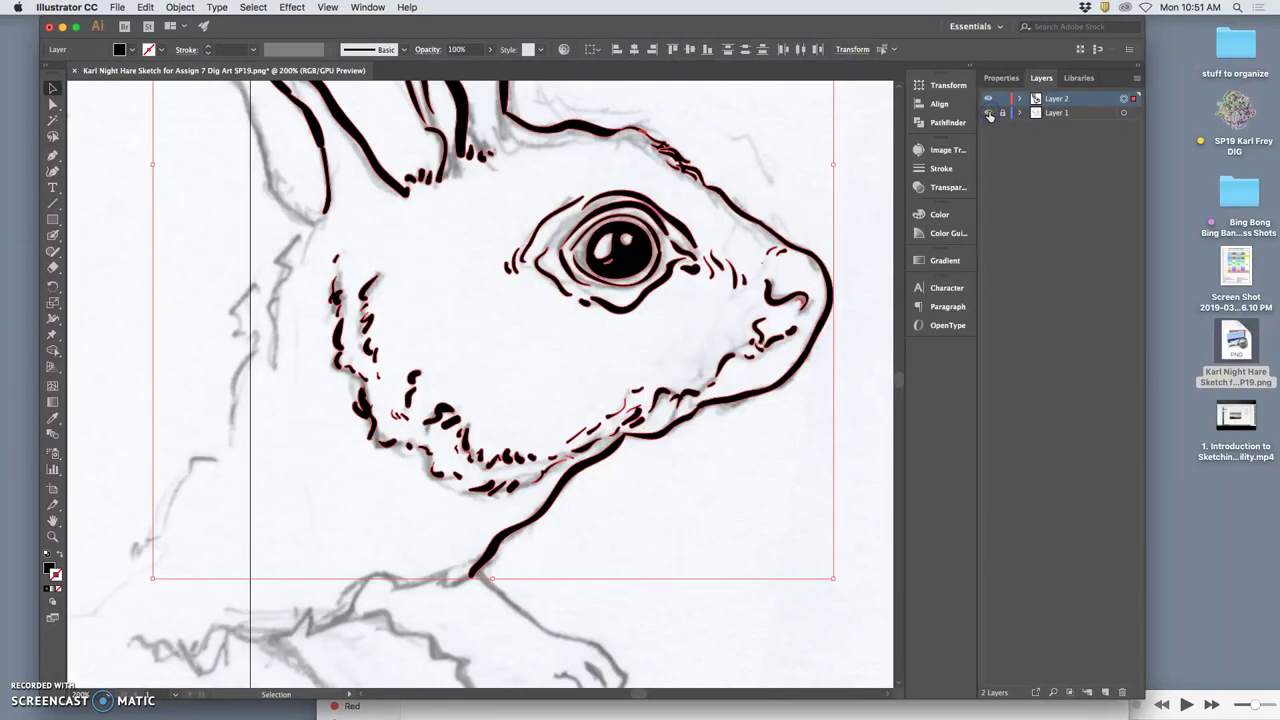
Ink short Blob Brush fur strokes at the back of the neck, just below the rear ear's base.
key("super+-")
key("super+-")
key("super+=")
key("super+=")
key("super+=")
scroll(566, 271, "left", 1)
scroll(566, 271, "left", 2)
scroll(566, 255, "down", 3)
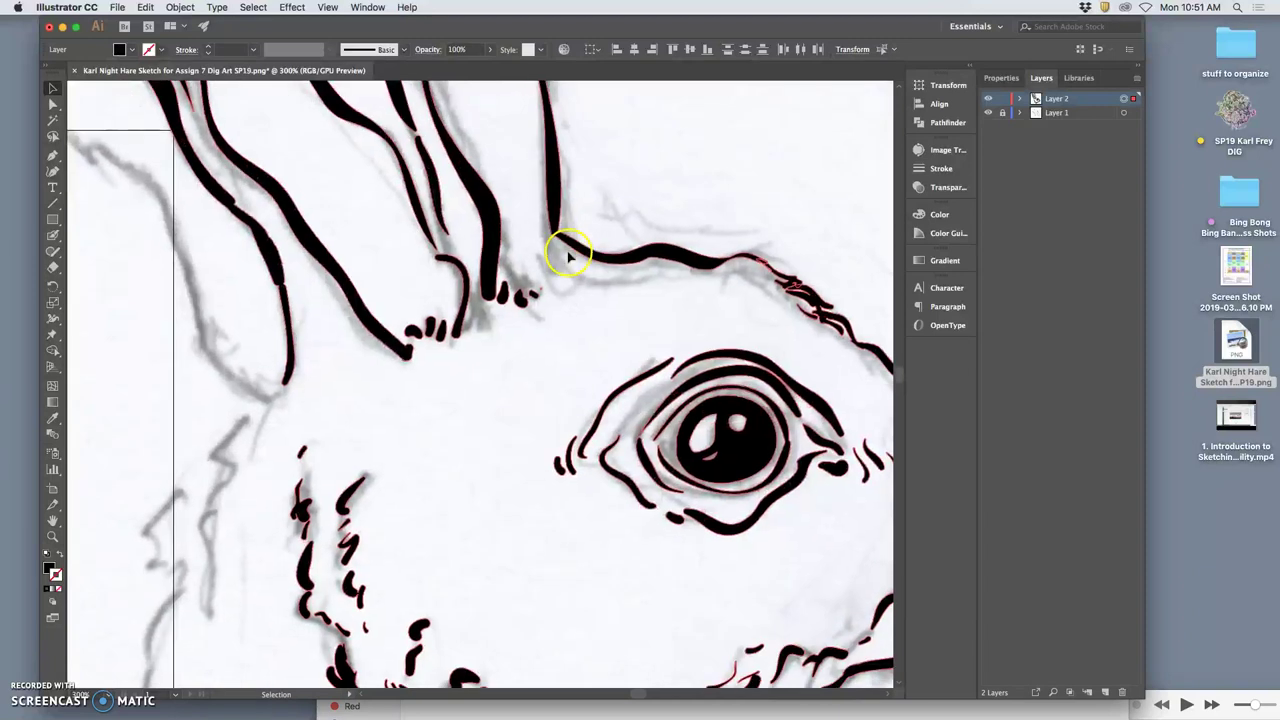
left_click(53, 236)
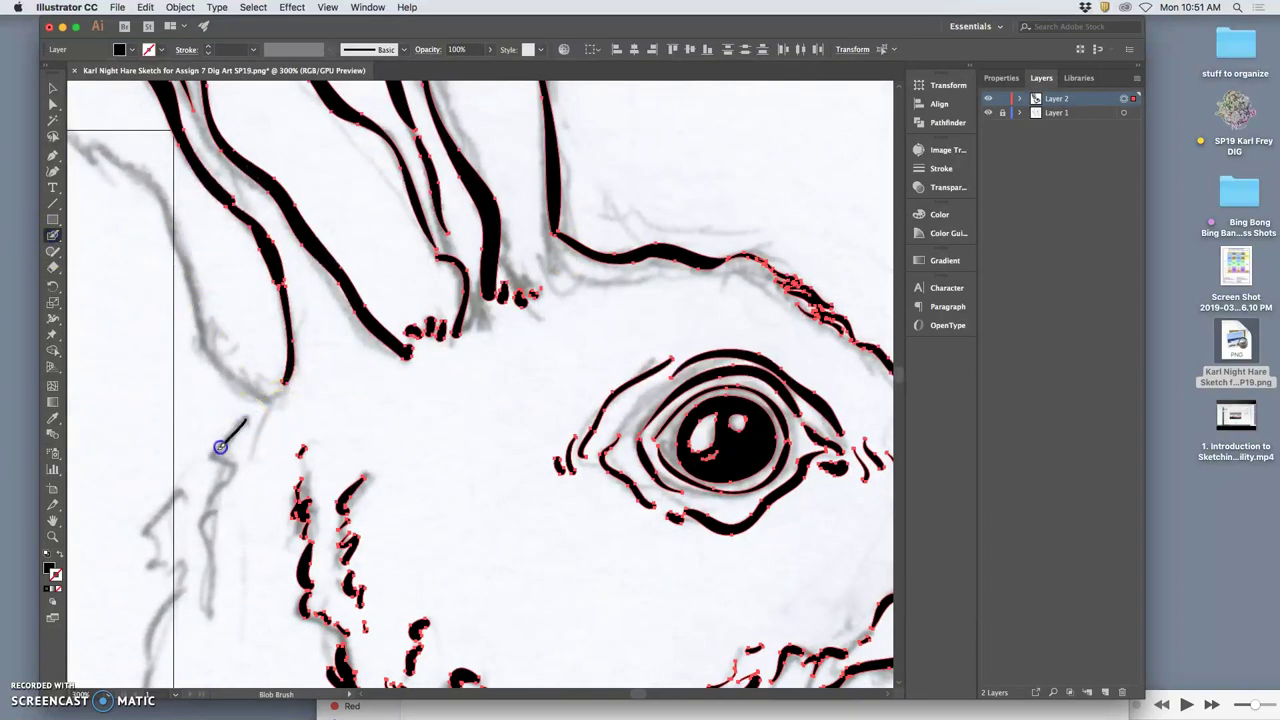
left_click_drag(217, 461, 246, 467)
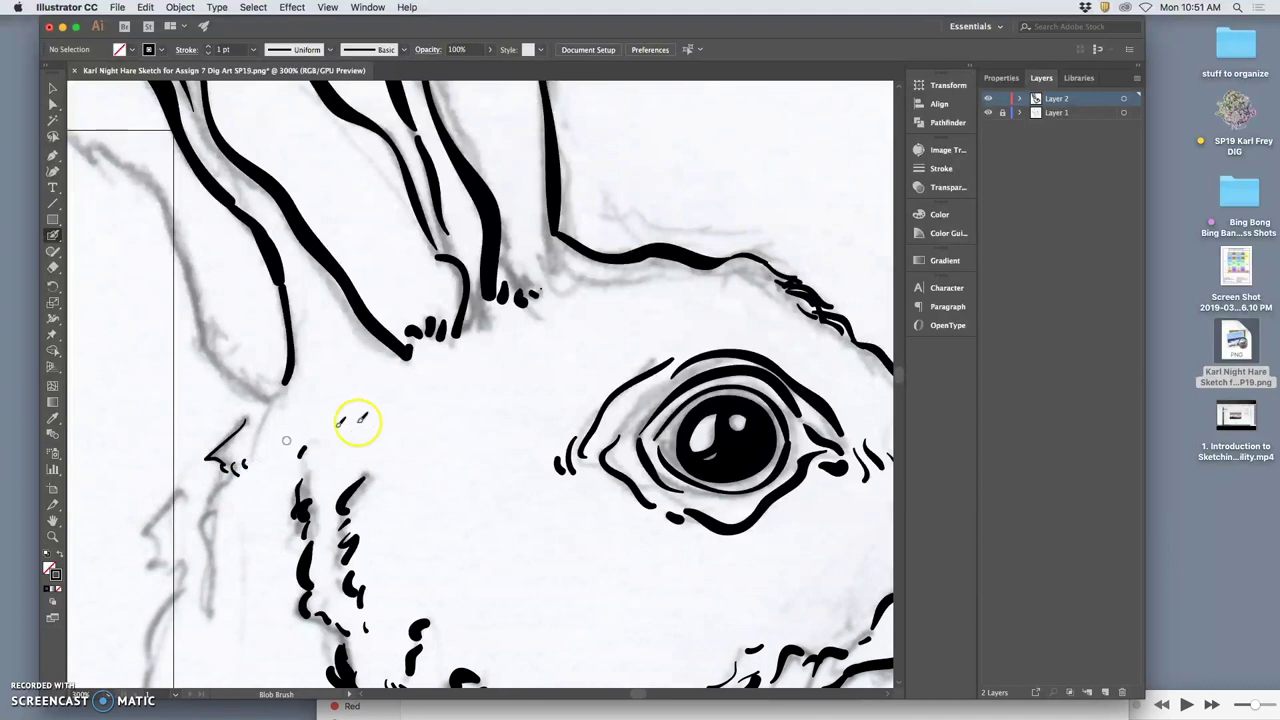
Set the Blob Brush size to 10 pt.
double_click(53, 238)
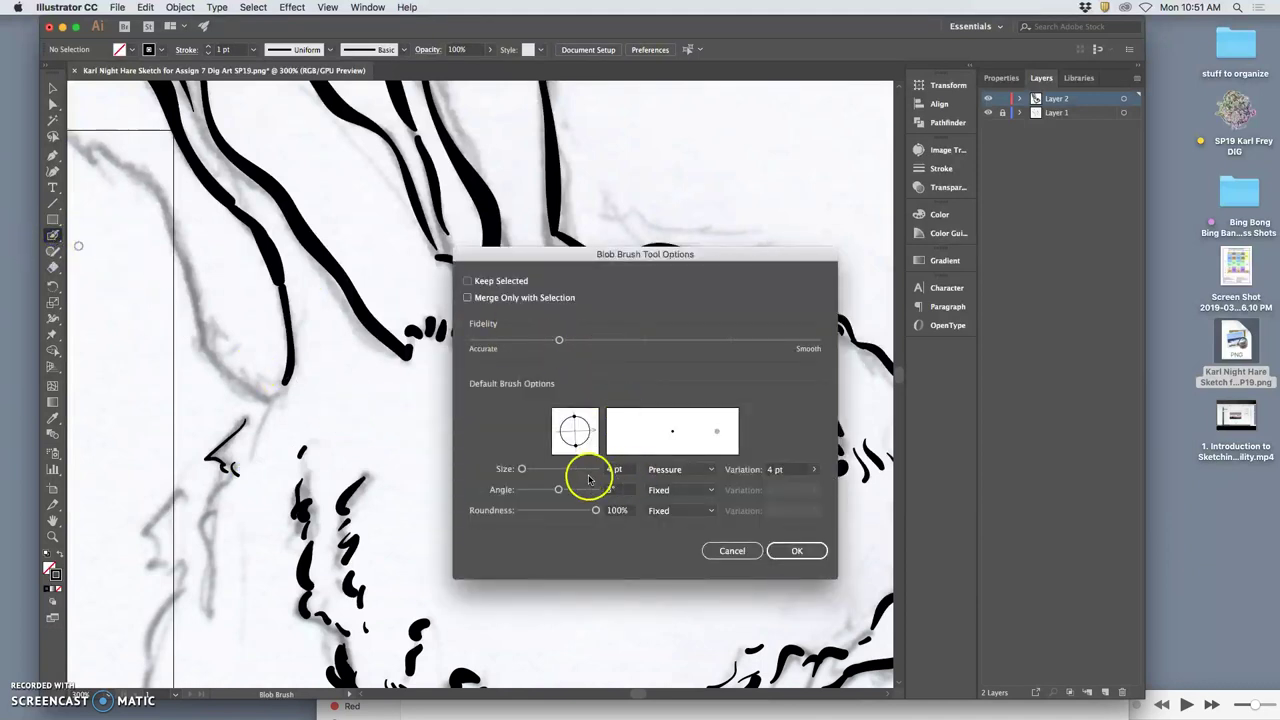
left_click_drag(523, 470, 527, 471)
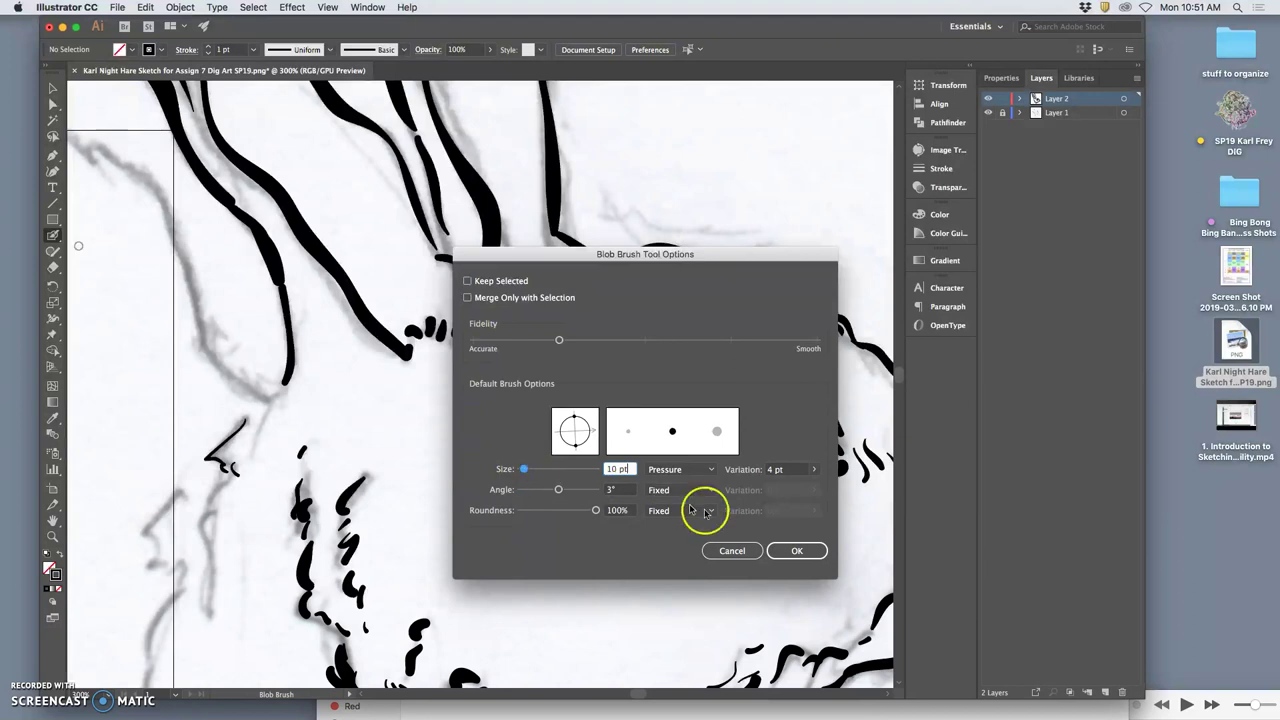
left_click(793, 549)
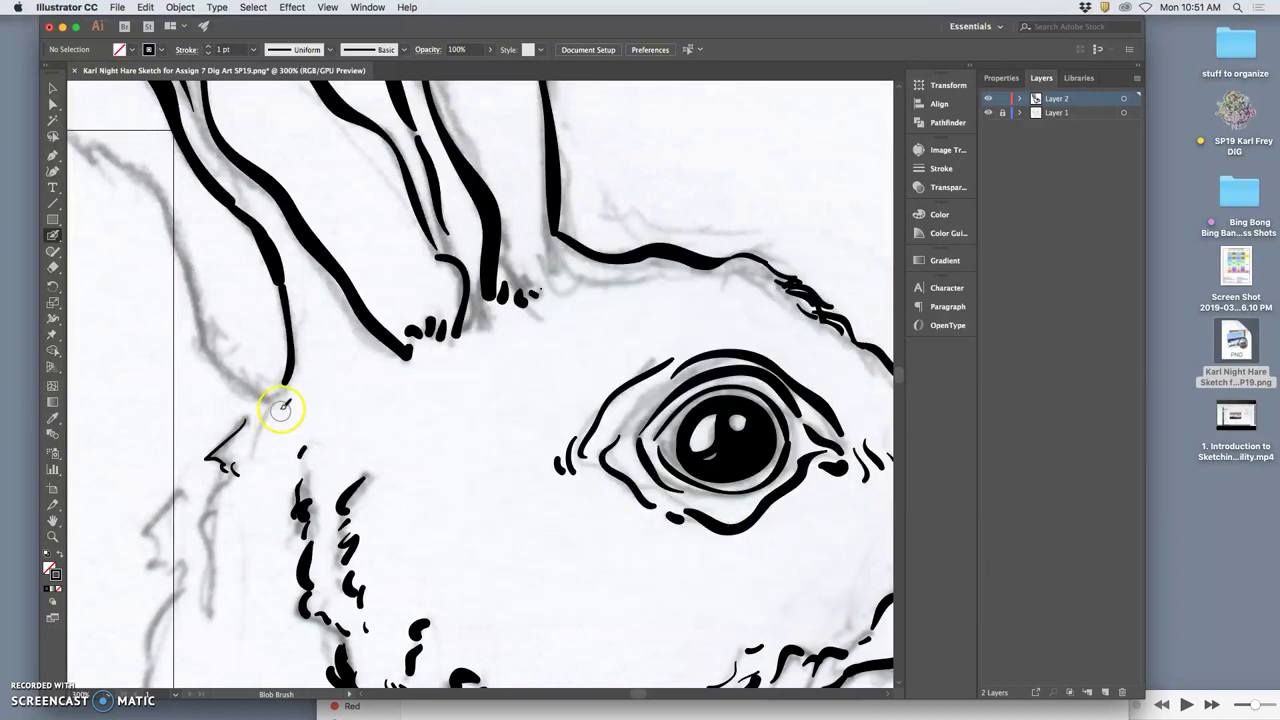
Undo the short fur strokes at the back of the neck, keeping the document without reverting it.
key("F12")
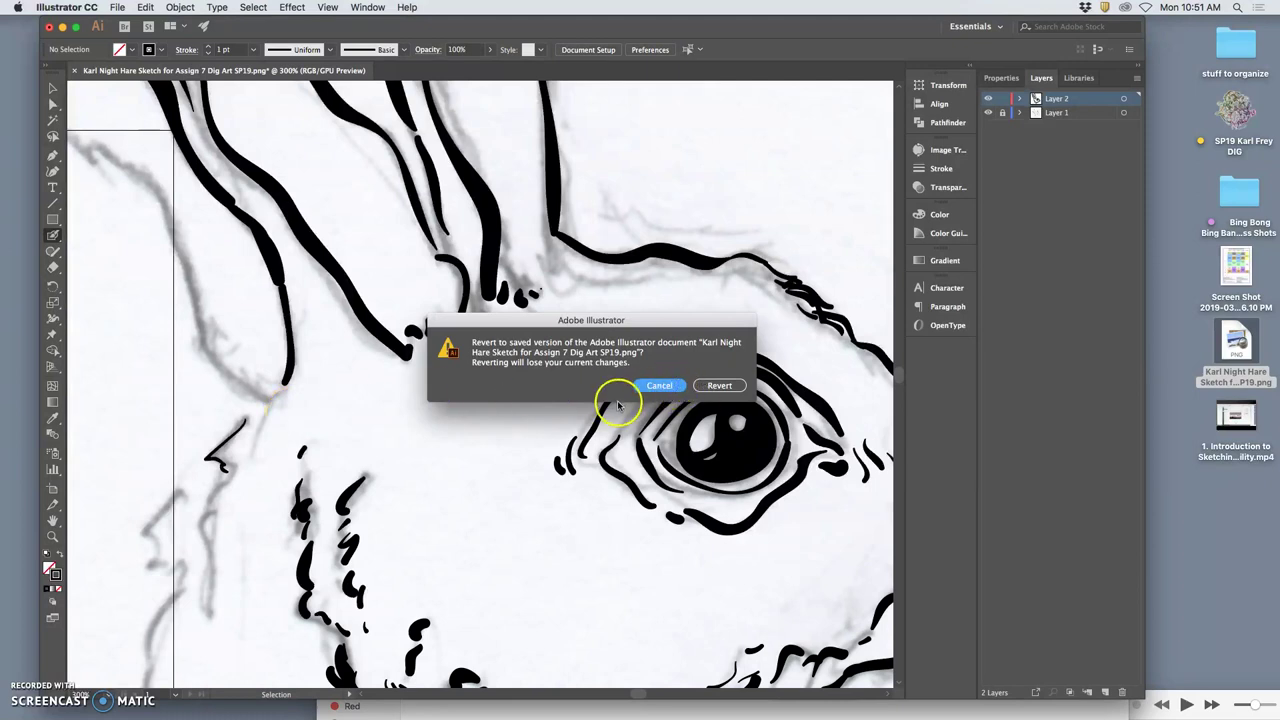
left_click(655, 386)
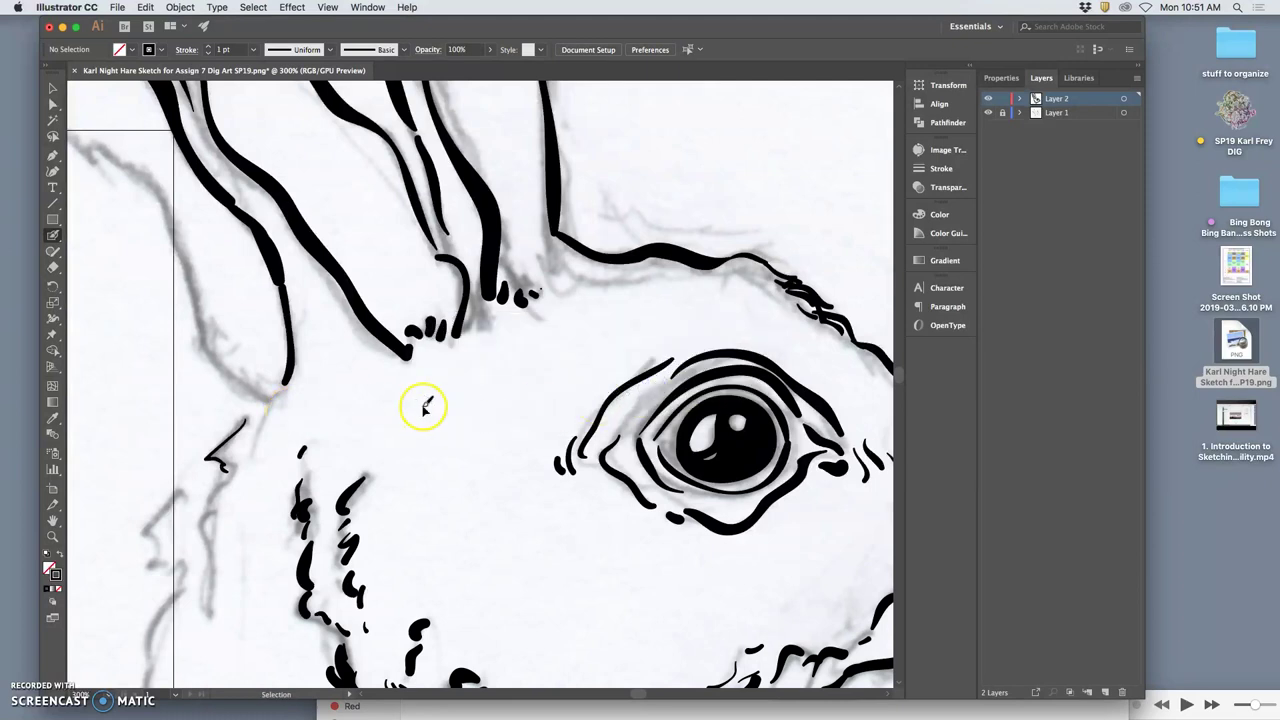
key("super+a")
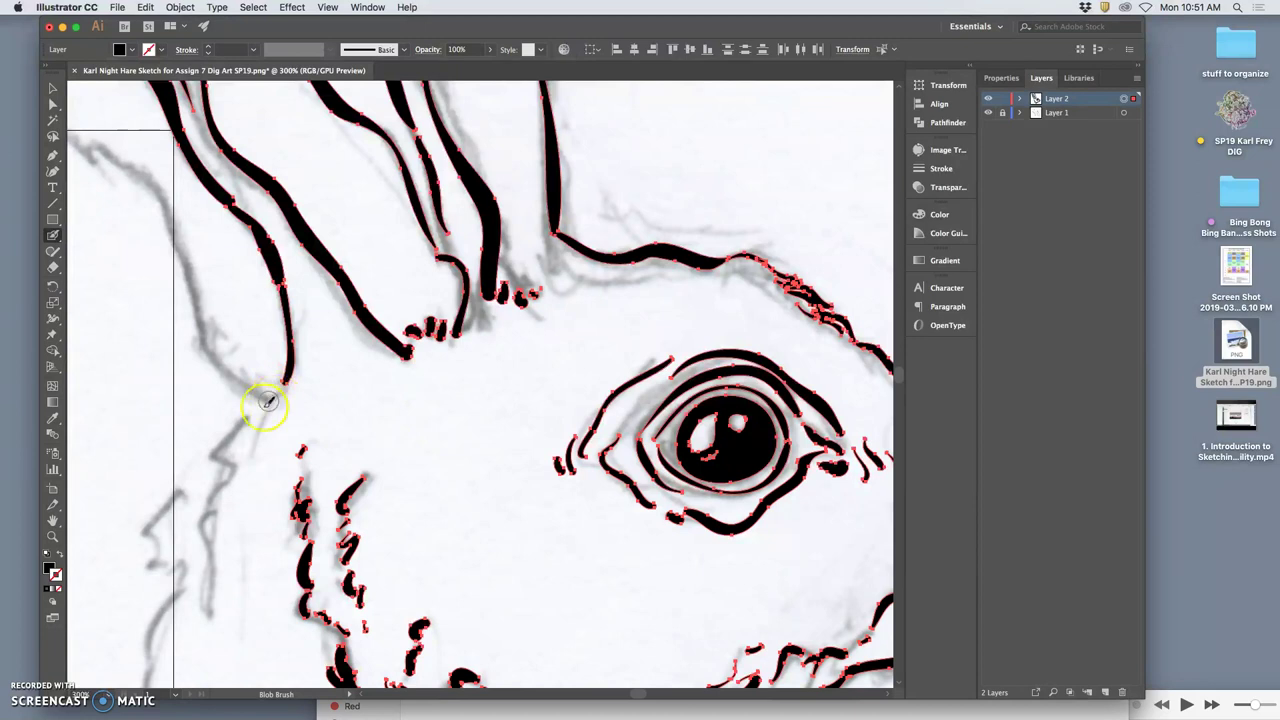
Undo the test stroke behind the neck and set the Blob Brush size to 7 pt.
left_click_drag(248, 419, 235, 437)
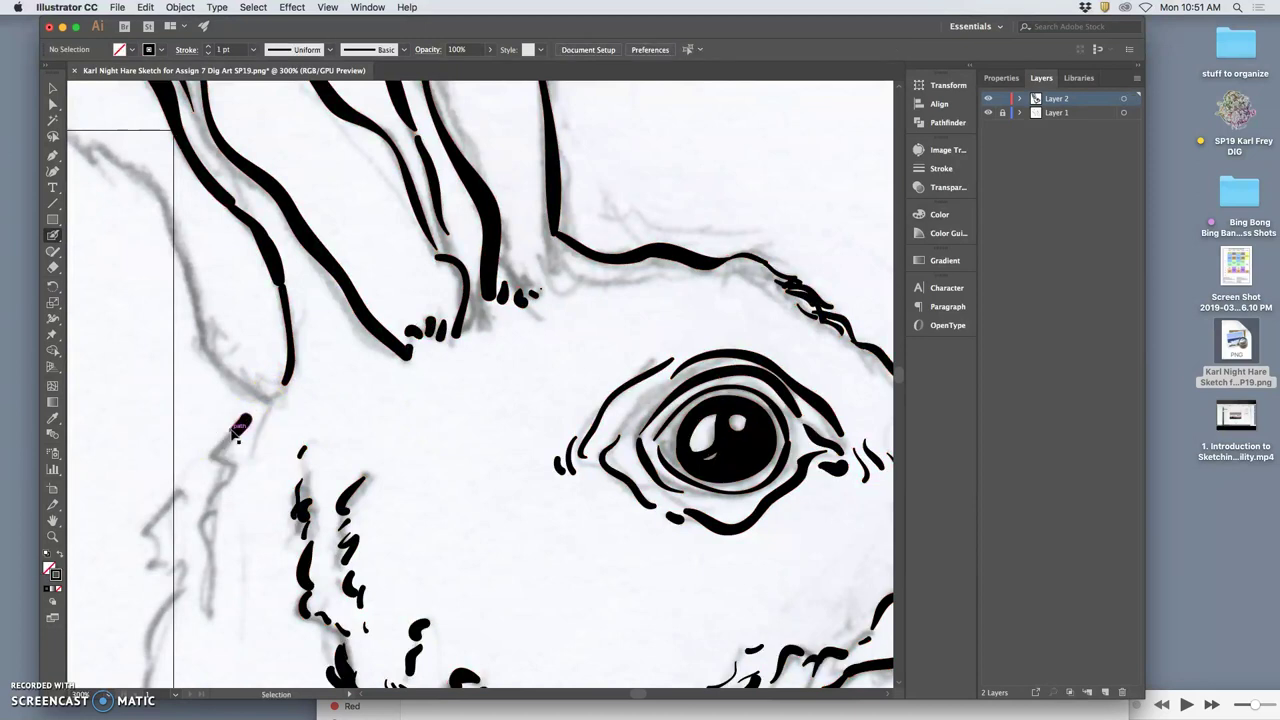
key("super+z")
double_click(53, 234)
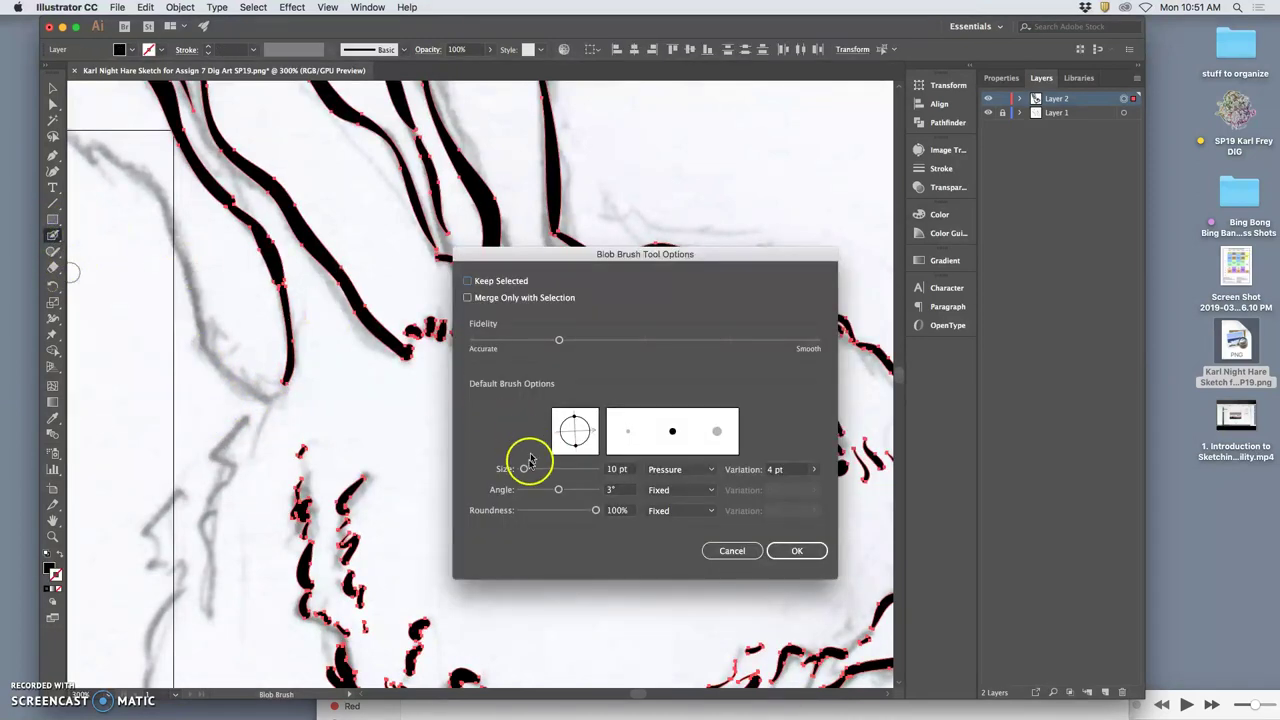
left_click_drag(527, 469, 524, 470)
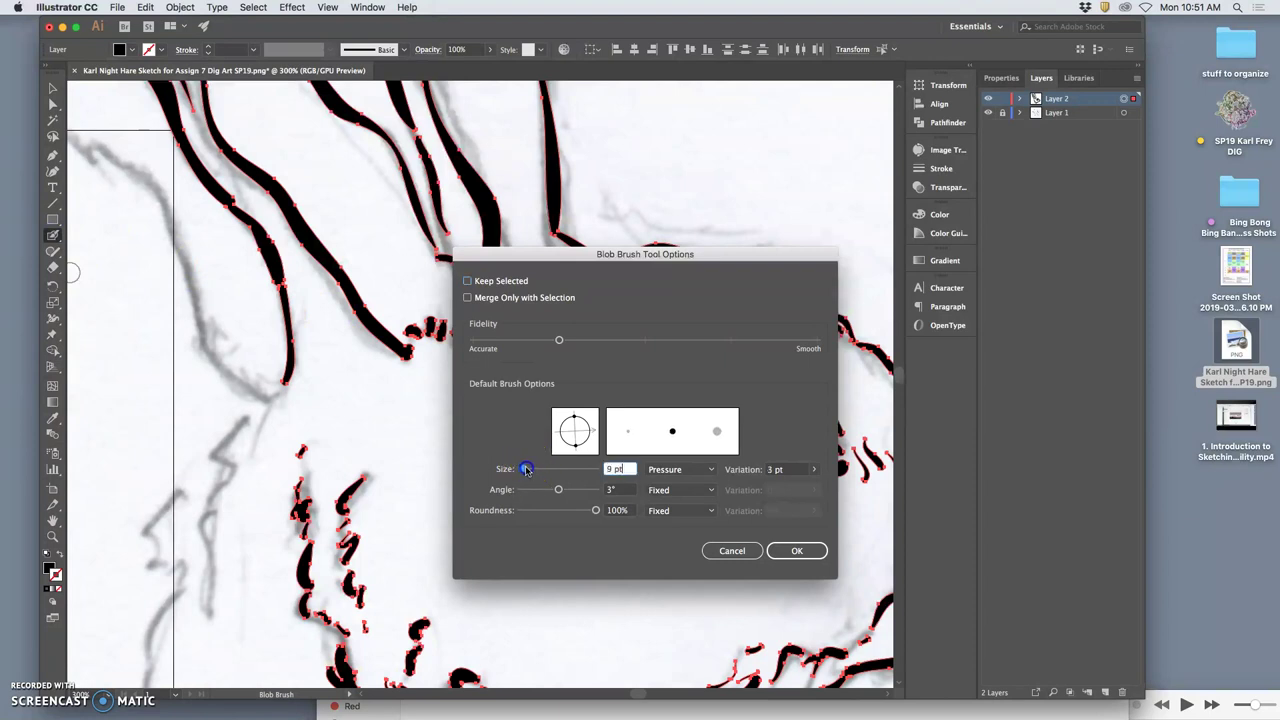
left_click(523, 470)
left_click_drag(523, 474, 522, 474)
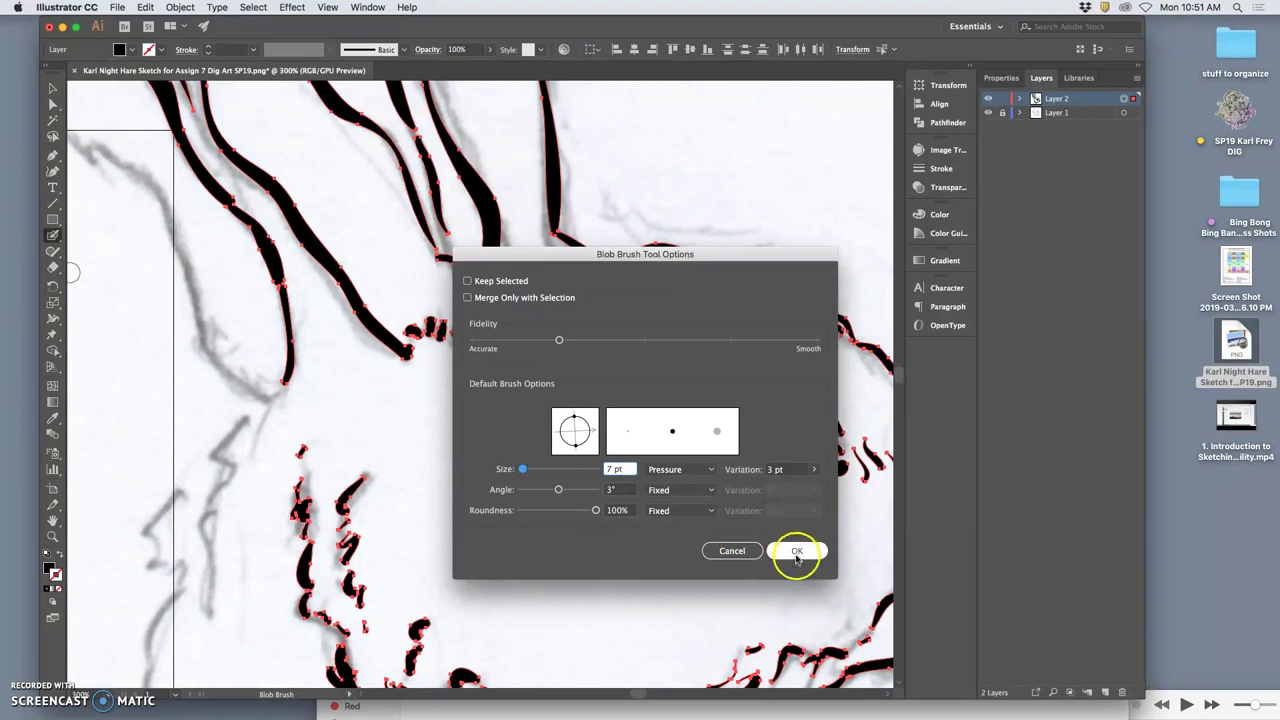
left_click(797, 551)
Ink short Blob Brush fur strokes at the base of the front ear, just behind the start of the forehead line.
left_click_drag(404, 406, 232, 346)
left_click_drag(328, 404, 349, 577)
left_click_drag(354, 424, 385, 580)
left_click_drag(383, 383, 427, 550)
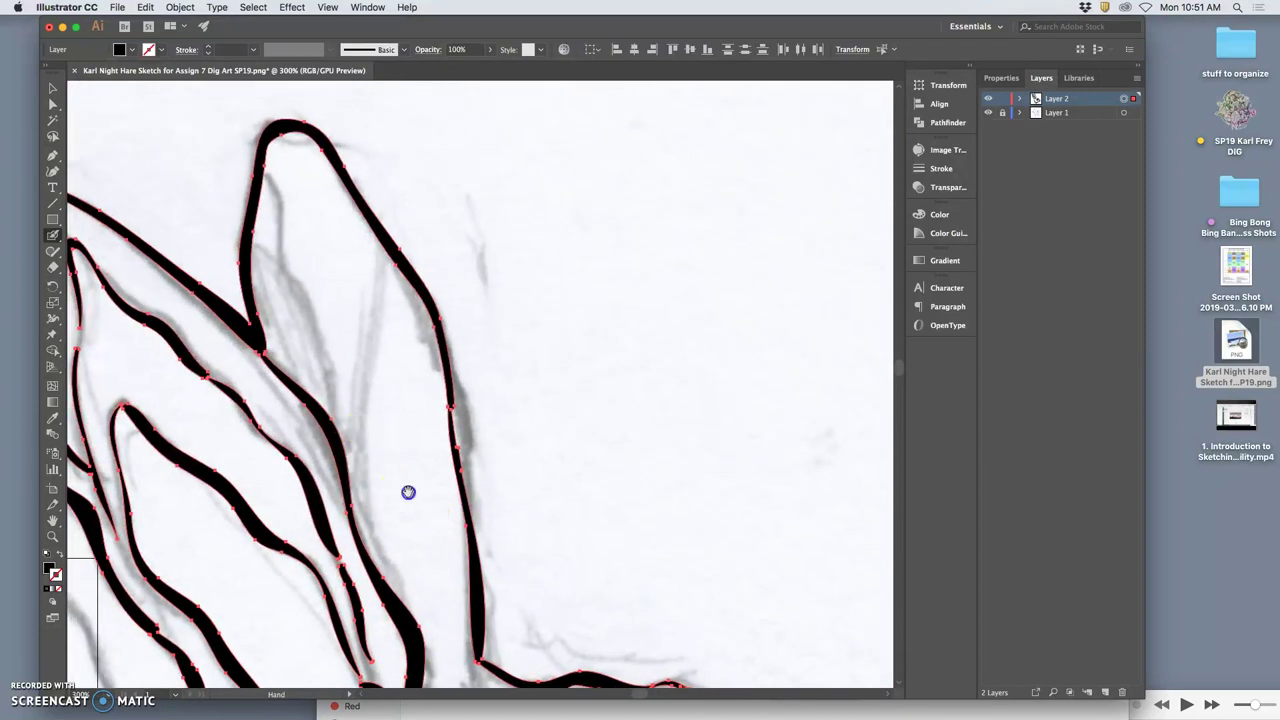
left_click_drag(406, 491, 391, 294)
left_click_drag(414, 457, 443, 341)
mouse_move(453, 481)
left_mouse_down()
mouse_move(488, 194)
mouse_move(471, 423)
mouse_move(477, 391)
left_mouse_up()
left_click_drag(511, 142, 538, 174)
Ink the jagged fur line below the throat and the wavy underside of the far front leg down to its first toe.
scroll(457, 434, "up", 2)
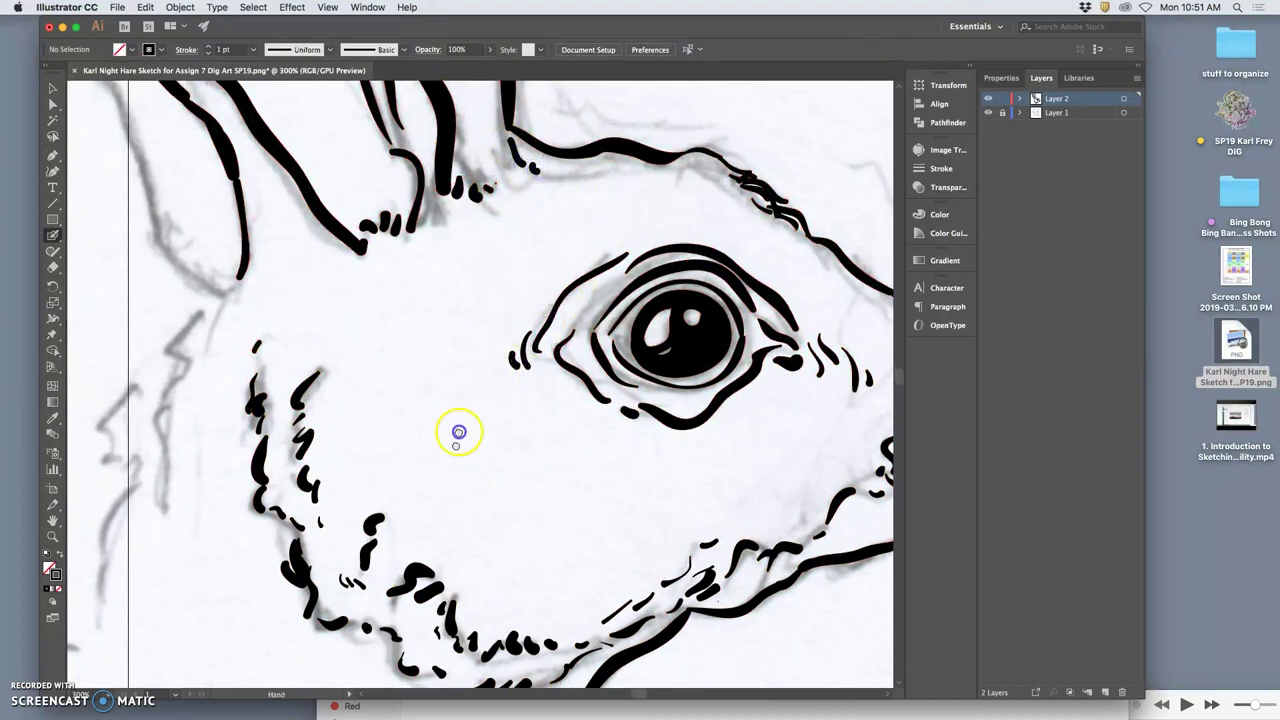
scroll(471, 429, "down", 15)
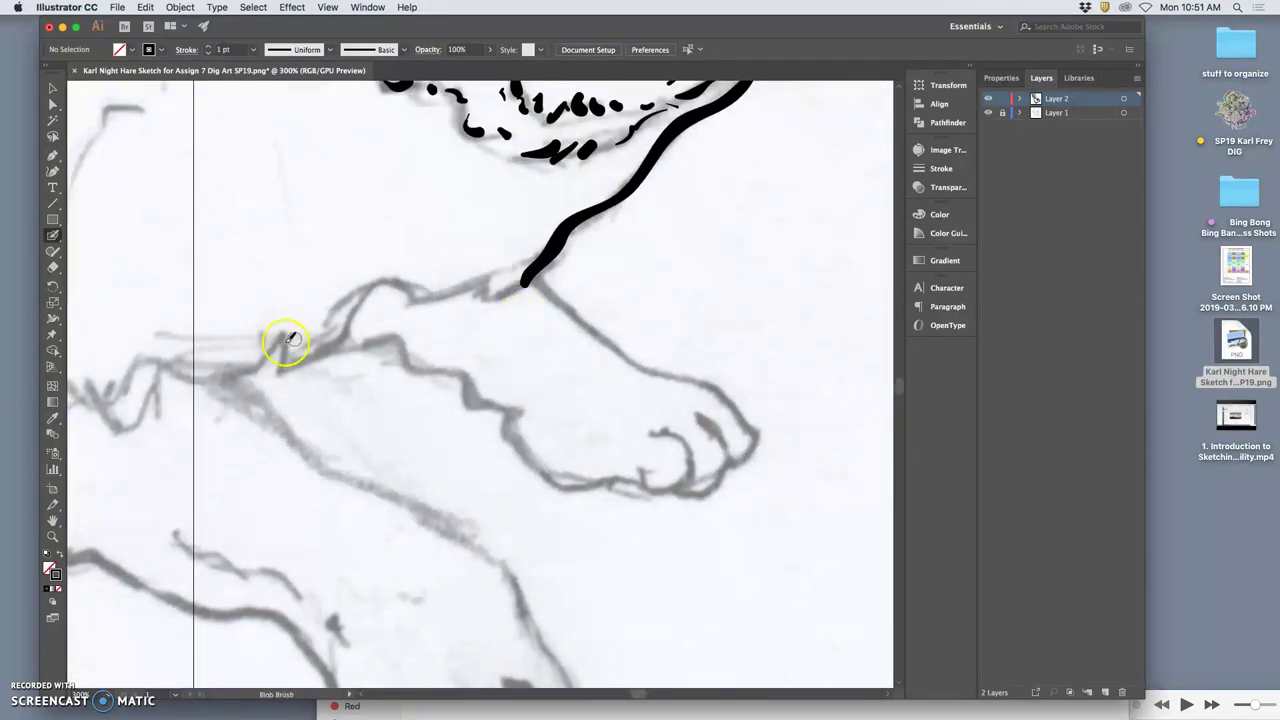
mouse_move(238, 373)
left_mouse_down()
mouse_move(288, 338)
mouse_move(278, 379)
mouse_move(307, 367)
mouse_move(395, 282)
mouse_move(424, 303)
mouse_move(491, 272)
mouse_move(479, 289)
mouse_move(491, 284)
mouse_move(496, 305)
mouse_move(527, 286)
left_mouse_up()
mouse_move(337, 345)
left_mouse_down()
mouse_move(375, 341)
mouse_move(403, 365)
mouse_move(462, 374)
mouse_move(477, 410)
mouse_move(512, 415)
mouse_move(506, 431)
mouse_move(572, 491)
mouse_move(597, 481)
mouse_move(672, 494)
mouse_move(695, 450)
left_mouse_up()
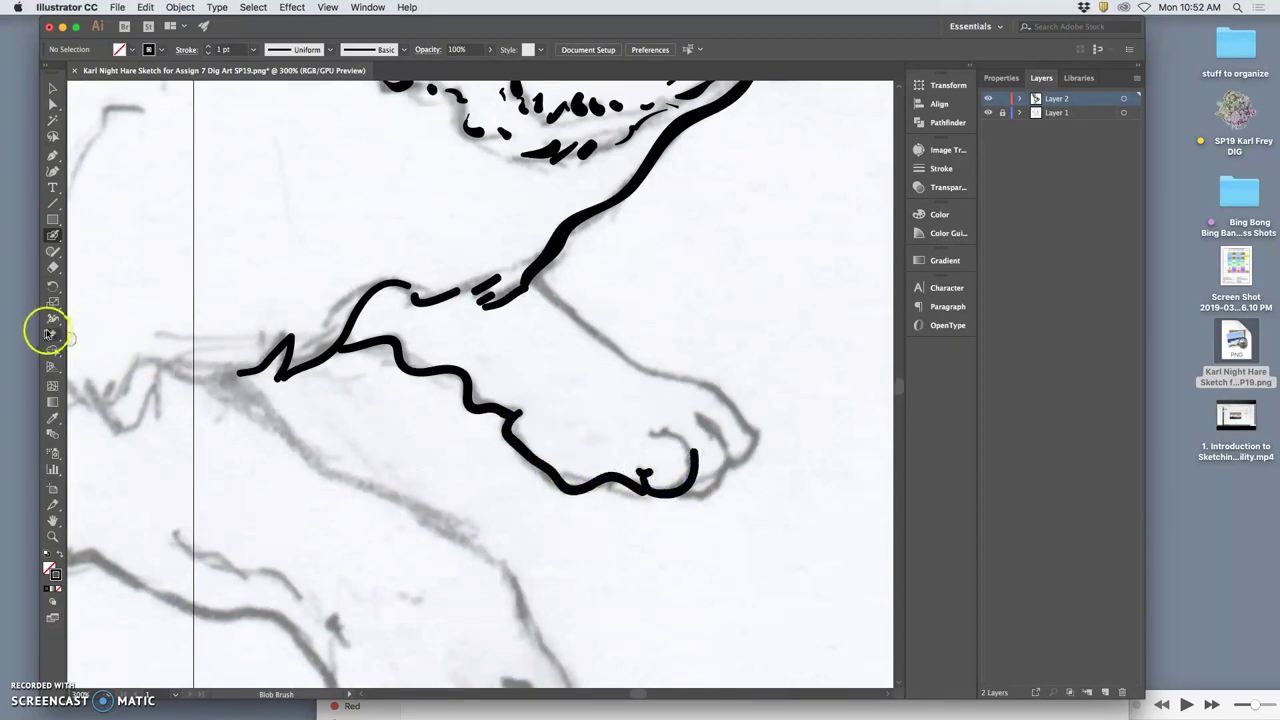
Ink the upper edge of the far front leg and the remaining toe lines of its paw.
mouse_move(533, 266)
left_mouse_down()
mouse_move(636, 367)
mouse_move(704, 386)
mouse_move(737, 460)
left_mouse_up()
left_click_drag(697, 415, 720, 433)
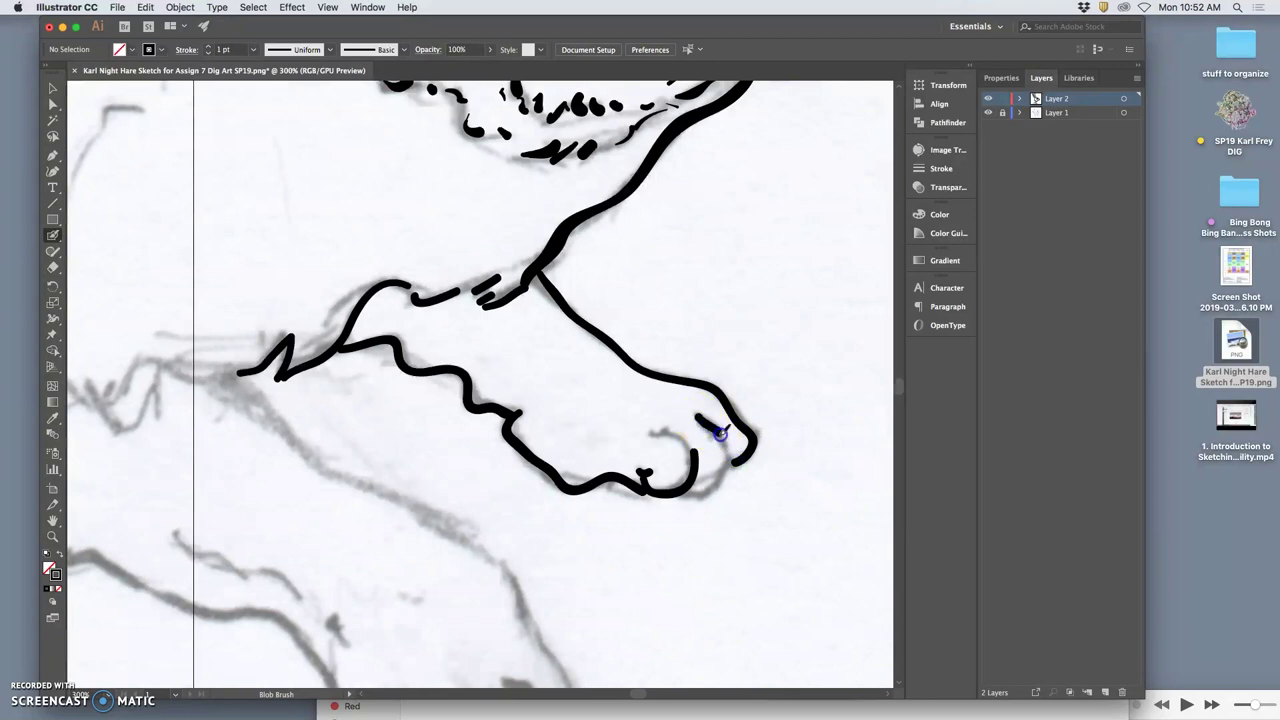
left_click_drag(713, 490, 695, 494)
left_click_drag(651, 431, 694, 452)
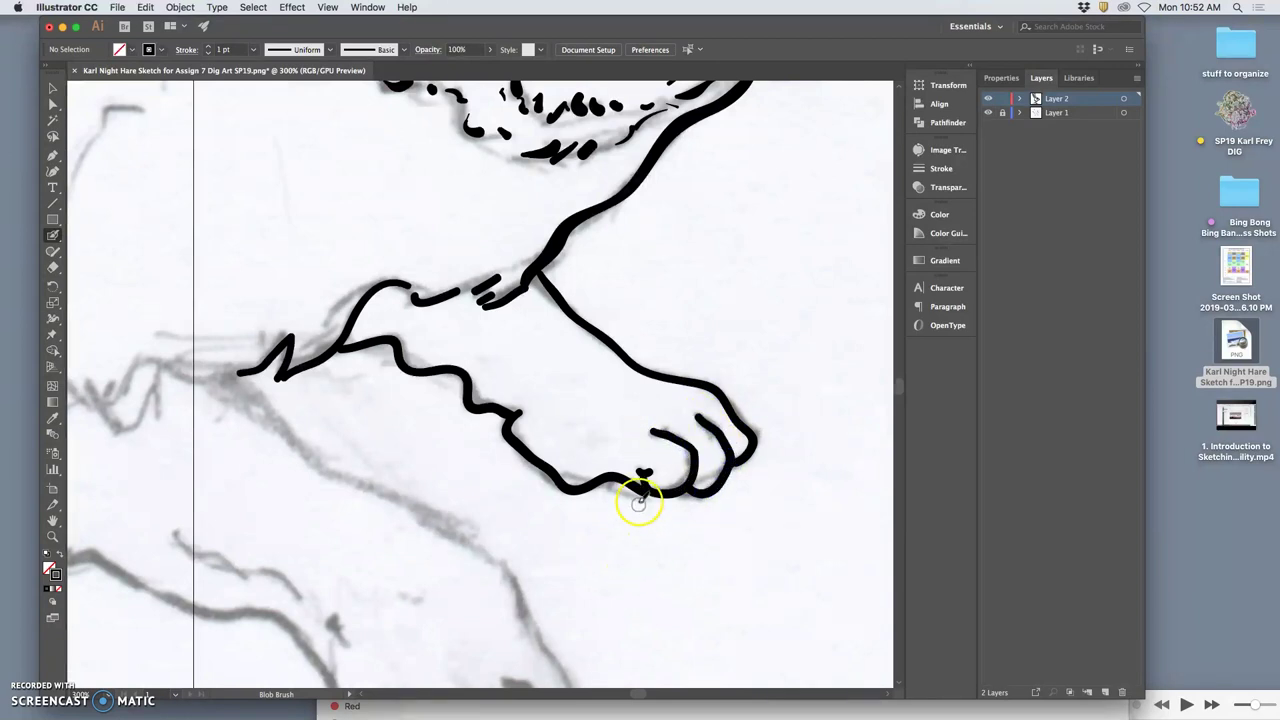
Ink the hare's rump edge, the rearmost hind foot and the short fur strokes beside it.
key("super+minus")
key("super+minus")
key("super+minus")
key("super+minus")
key("super+minus")
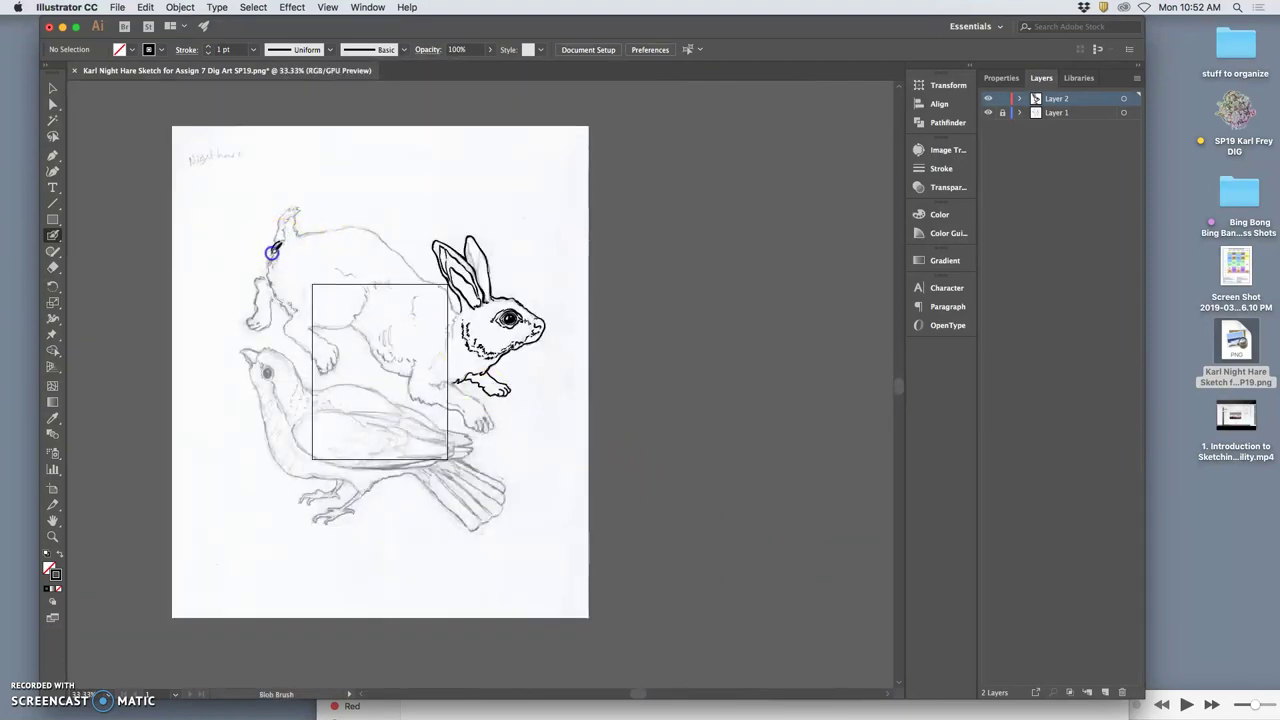
left_click_drag(269, 255, 268, 261)
left_click_drag(280, 300, 291, 315)
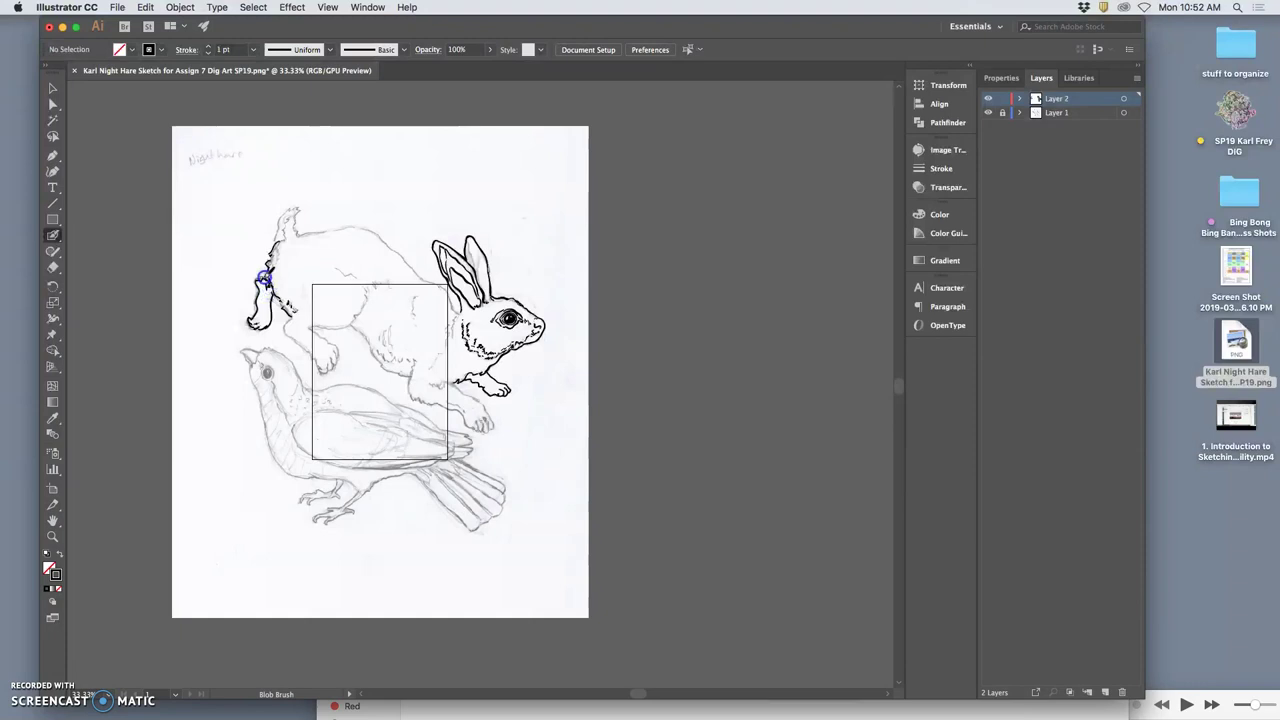
mouse_move(267, 281)
left_mouse_down()
mouse_move(329, 314)
mouse_move(285, 302)
mouse_move(292, 313)
left_mouse_up()
Ink the tail tuft and the back outline from the tail to the neck, undoing and redrawing the first back stroke.
left_click_drag(259, 224, 277, 234)
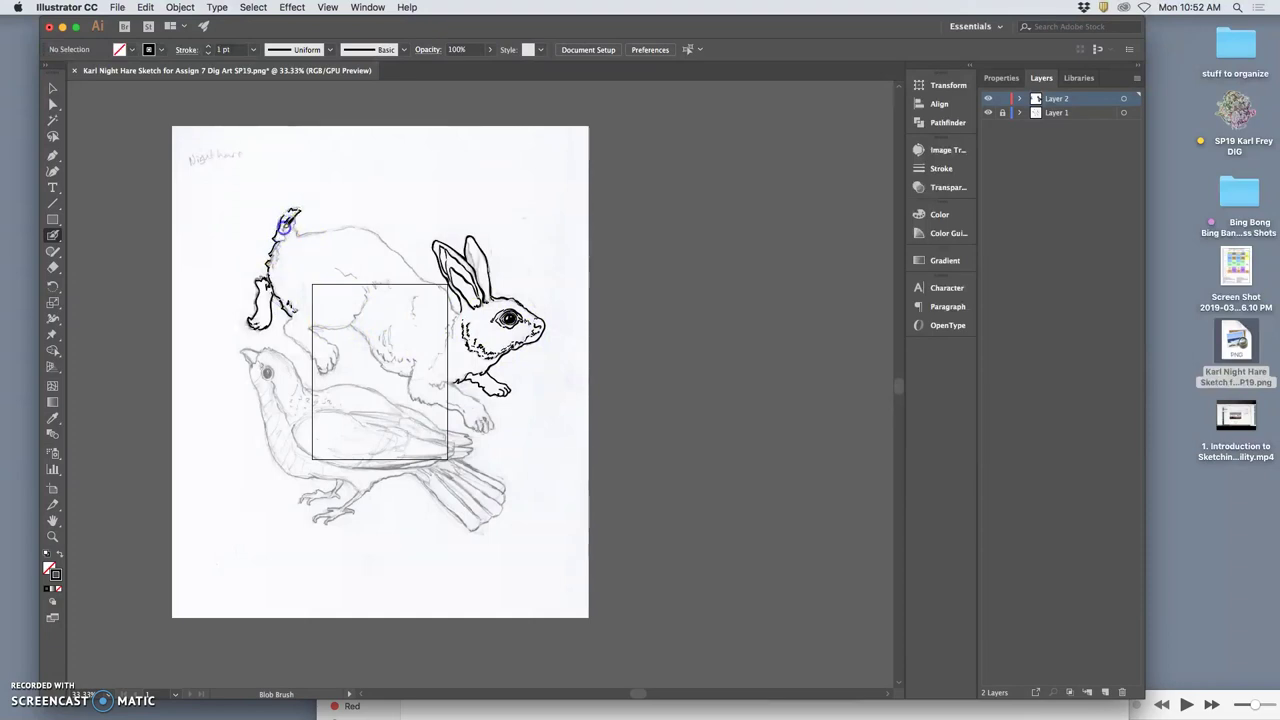
left_click_drag(295, 221, 294, 236)
mouse_move(318, 236)
left_mouse_down()
mouse_move(378, 244)
mouse_move(362, 258)
mouse_move(320, 256)
mouse_move(297, 236)
left_mouse_up()
key("super+z")
left_click_drag(374, 232, 400, 253)
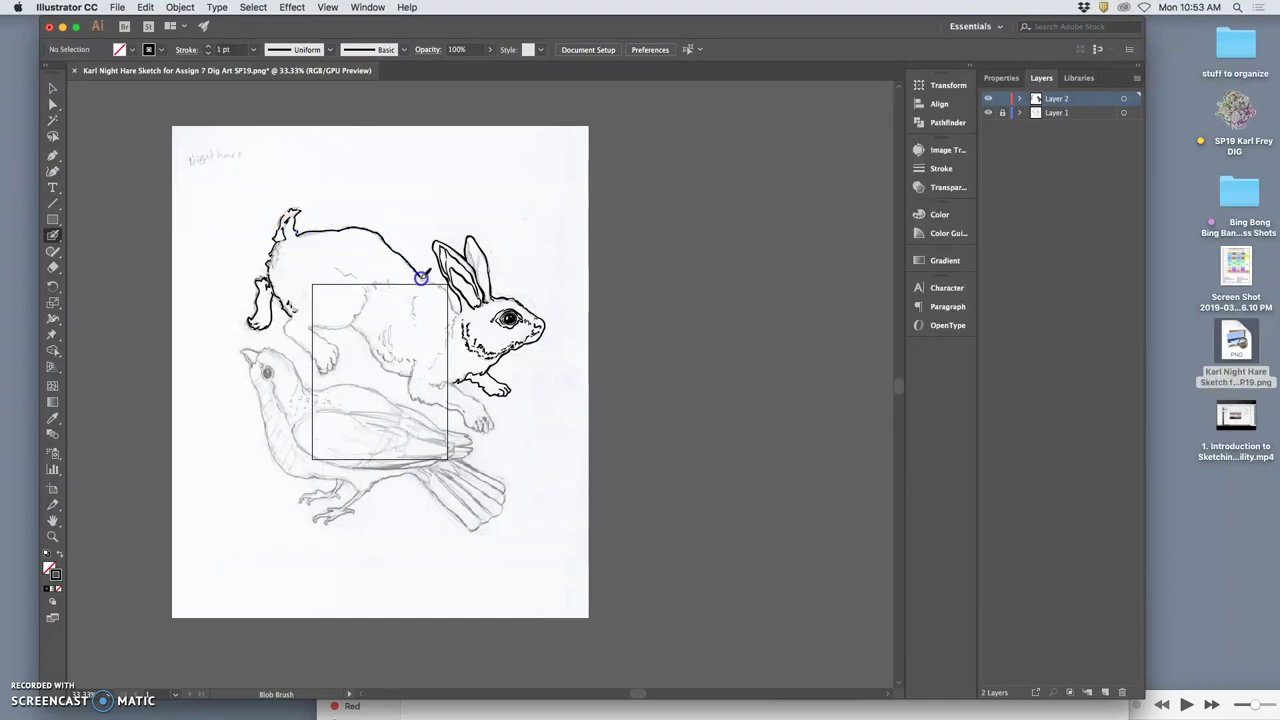
left_click_drag(442, 290, 443, 291)
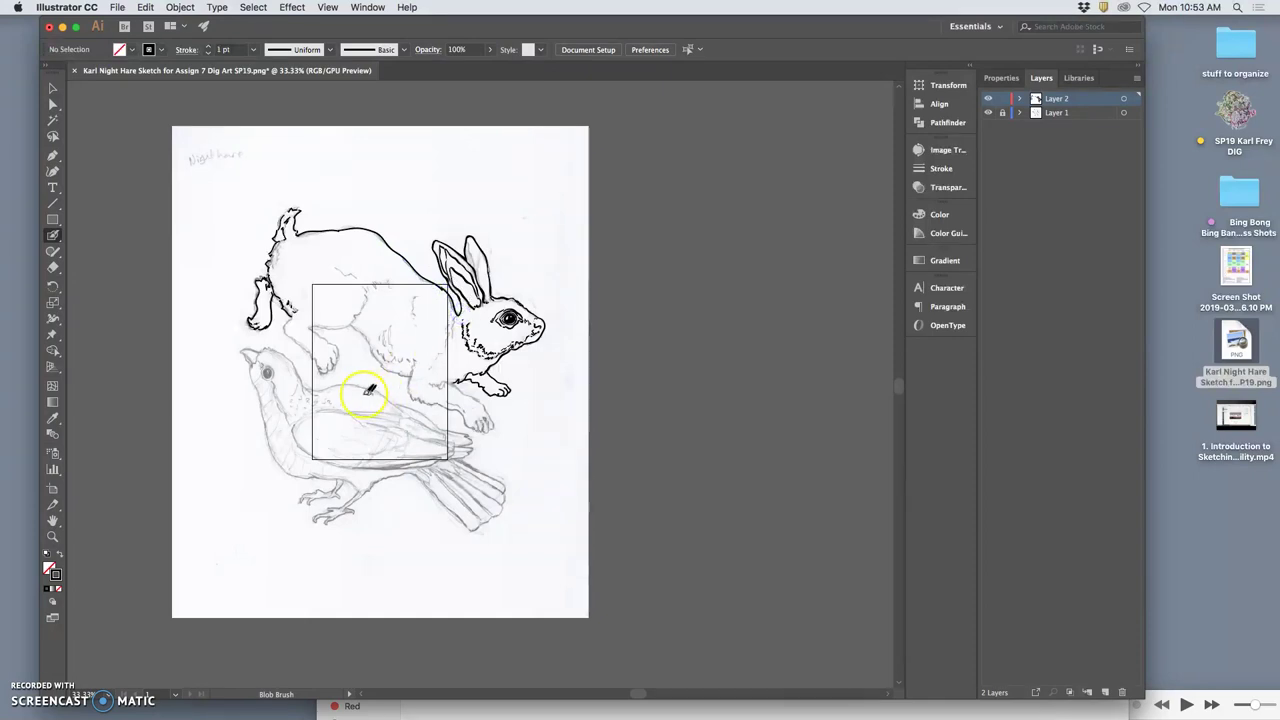
Ink the lower hind leg with its toes and the flank and belly line towards the front leg.
left_click_drag(294, 318, 292, 316)
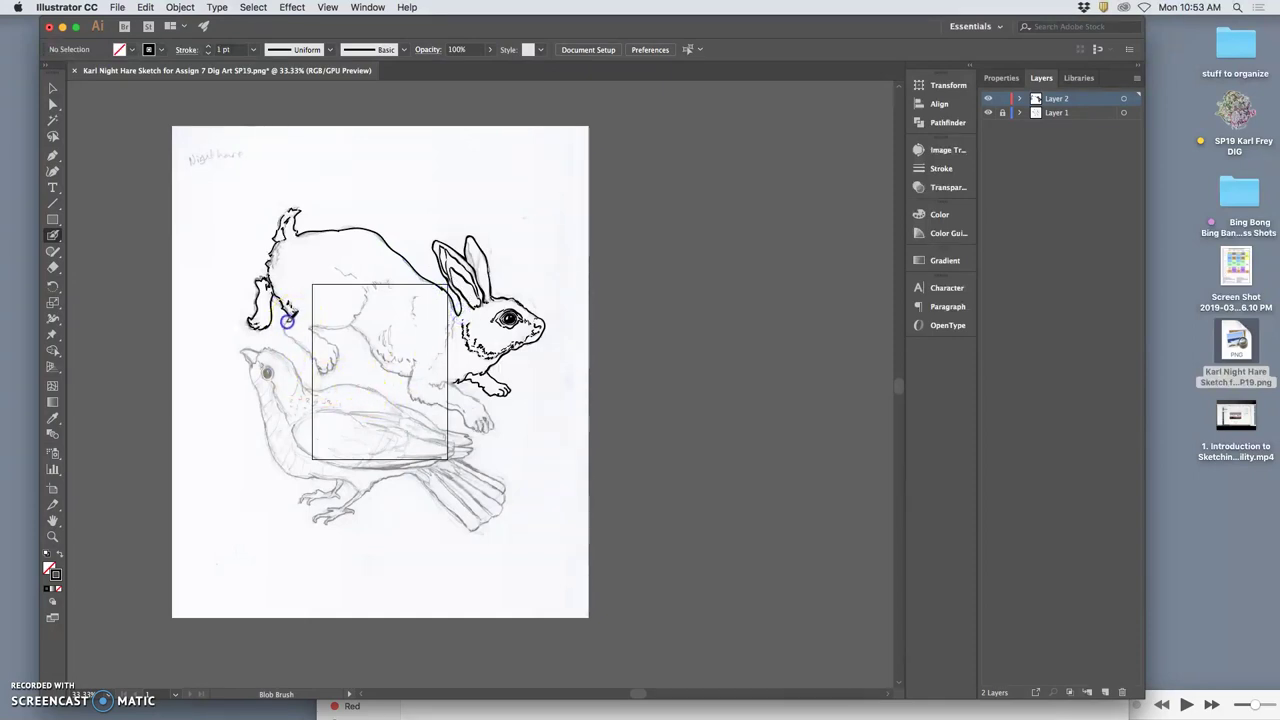
left_click_drag(305, 347, 316, 358)
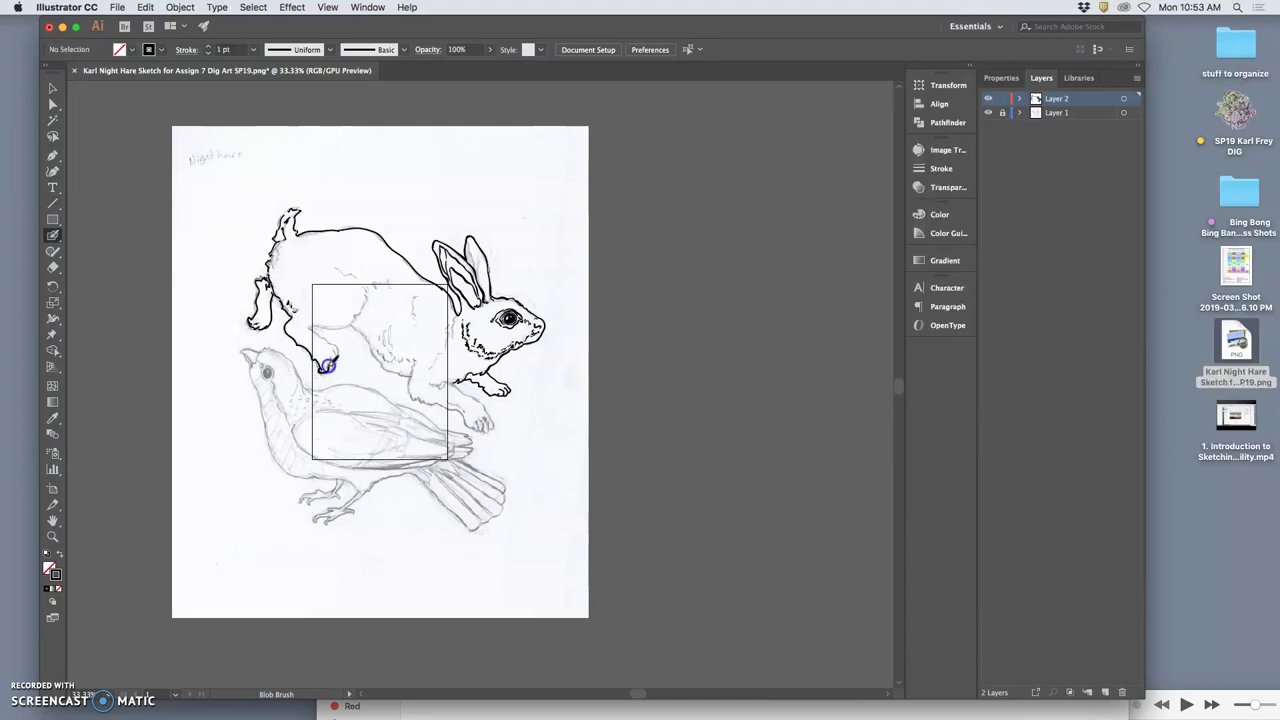
mouse_move(327, 369)
left_mouse_down()
mouse_move(323, 351)
mouse_move(348, 362)
mouse_move(334, 364)
left_mouse_up()
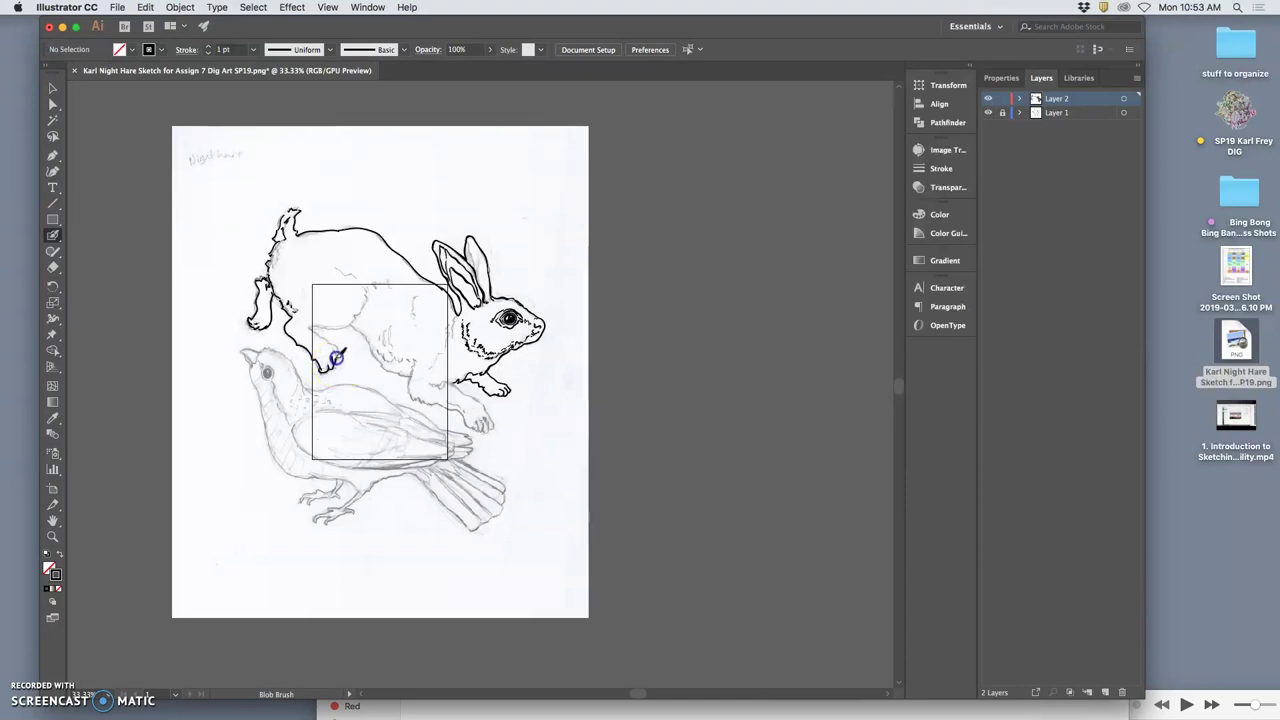
left_click_drag(332, 346, 320, 337)
mouse_move(366, 298)
left_mouse_down()
mouse_move(358, 322)
mouse_move(383, 364)
mouse_move(464, 387)
left_mouse_up()
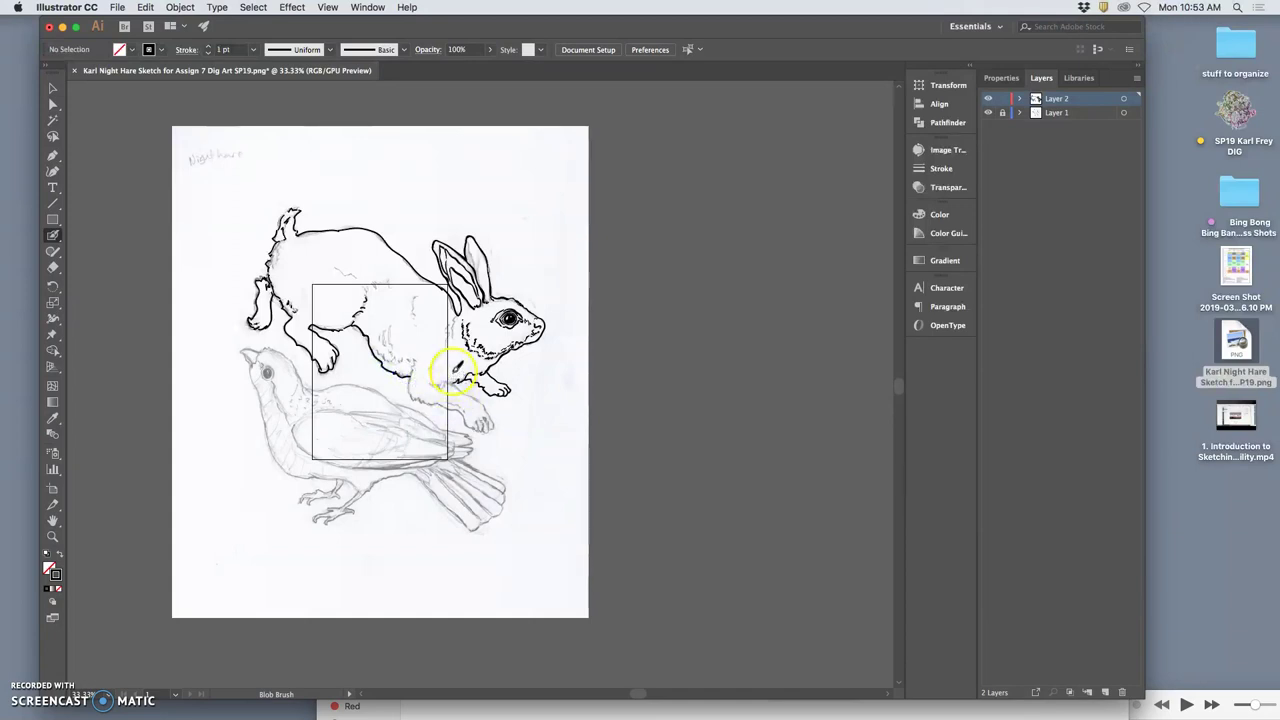
Try an extra fur stroke at the notch in the belly line, keeping the document without reverting it.
key("super+equal")
key("super+equal")
key("super+equal")
mouse_move(382, 280)
left_mouse_down()
mouse_move(507, 258)
mouse_move(481, 263)
mouse_move(465, 446)
left_mouse_up()
key("super+equal")
key("super+equal")
key("super+equal")
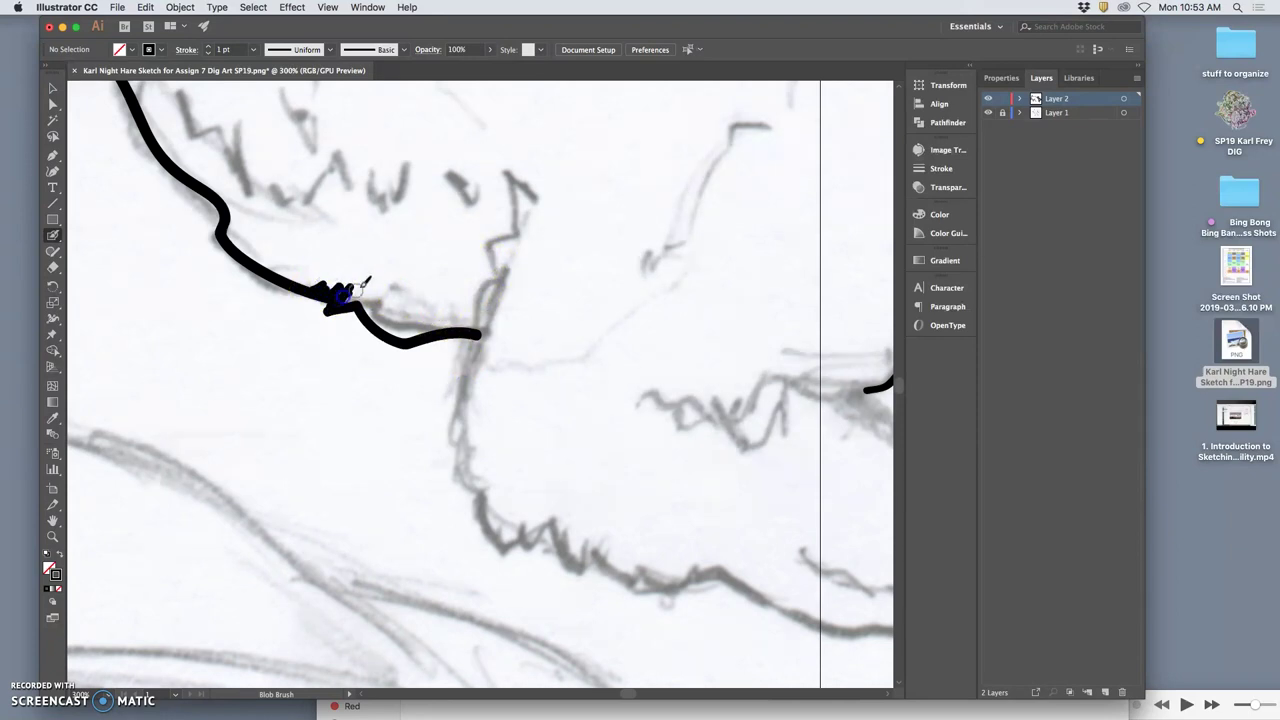
key("F12")
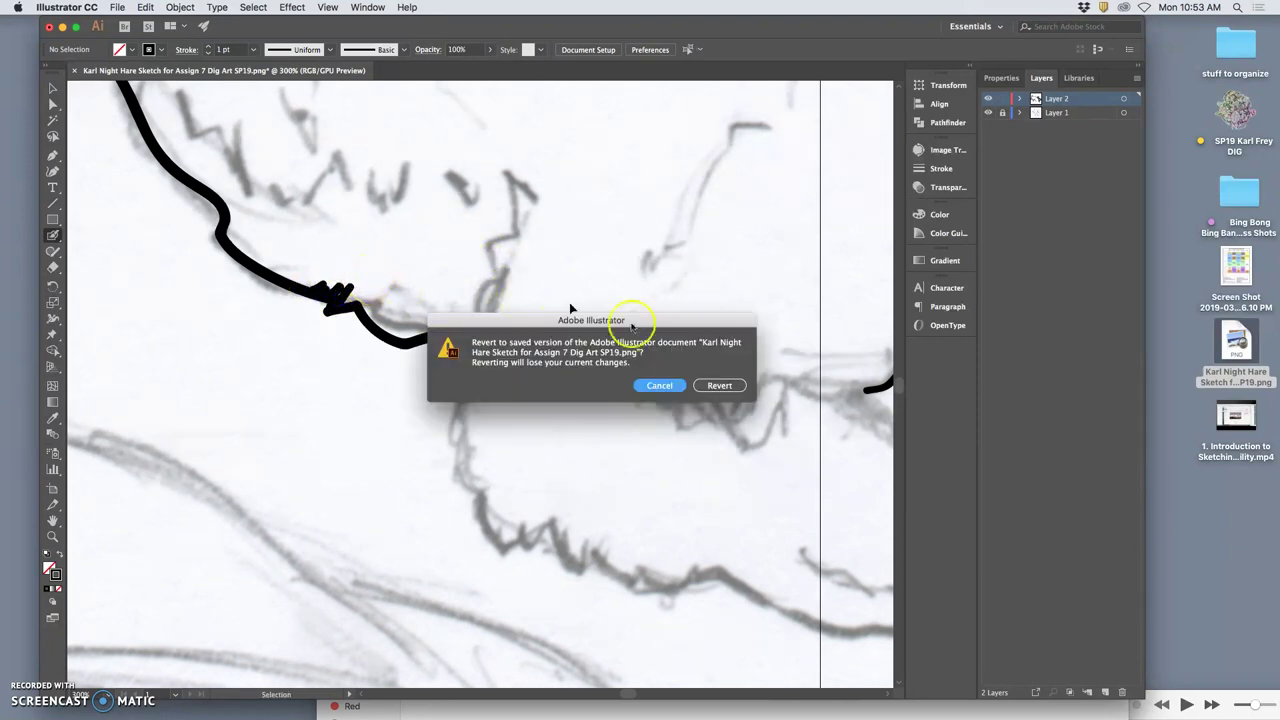
left_click(658, 386)
left_click(639, 386)
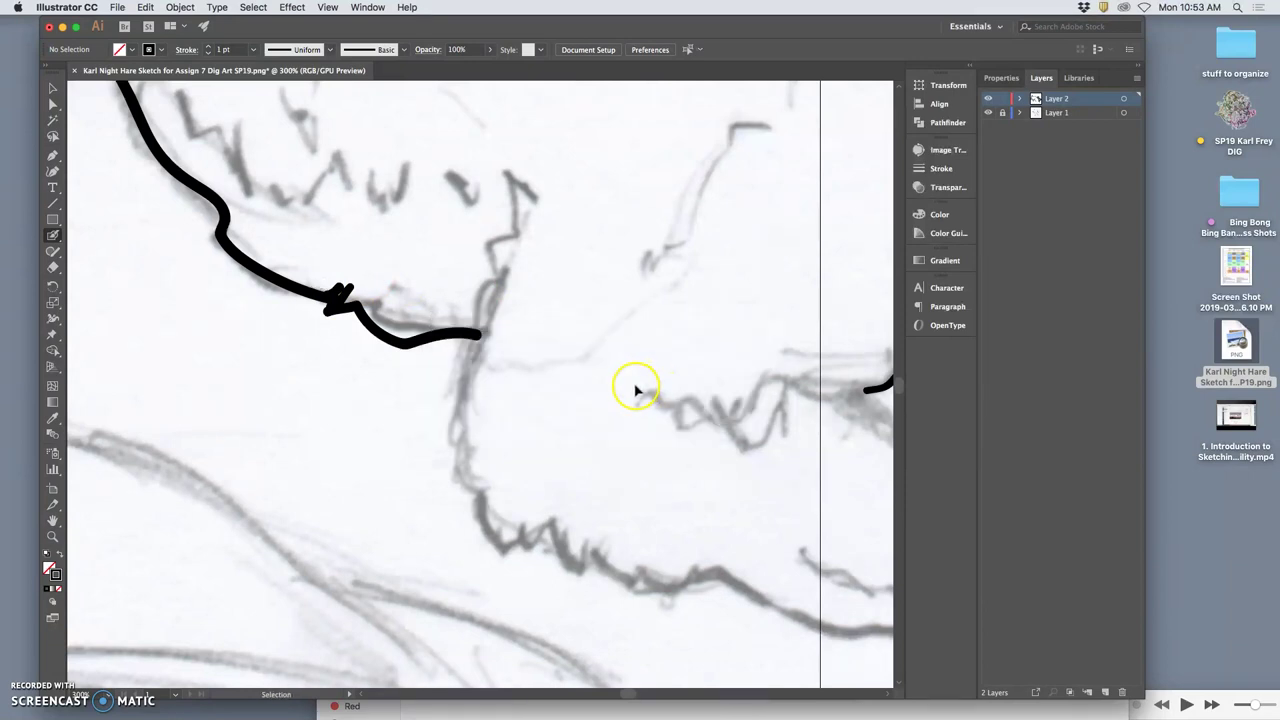
Flatten the Blob Brush tip by adjusting its size, roundness and angle, and ink a bumpy fur line where the belly meets the front leg.
left_click(53, 237)
double_click(53, 237)
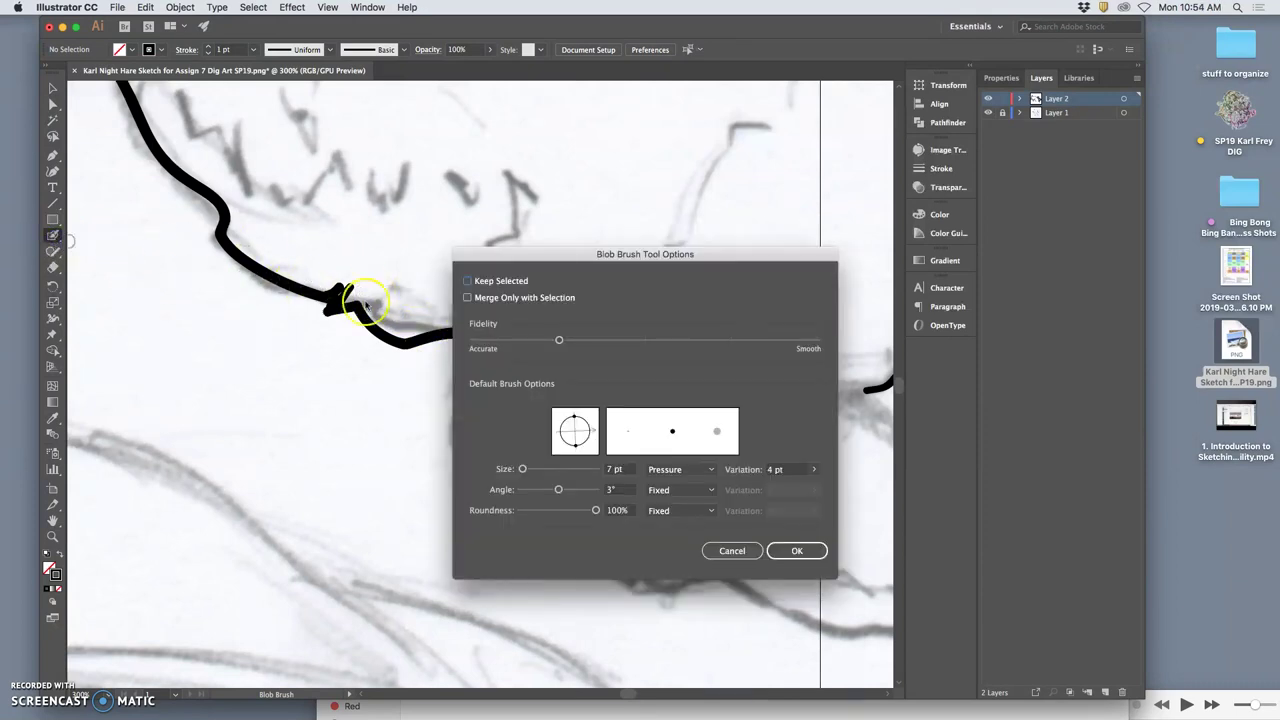
left_click_drag(521, 469, 519, 470)
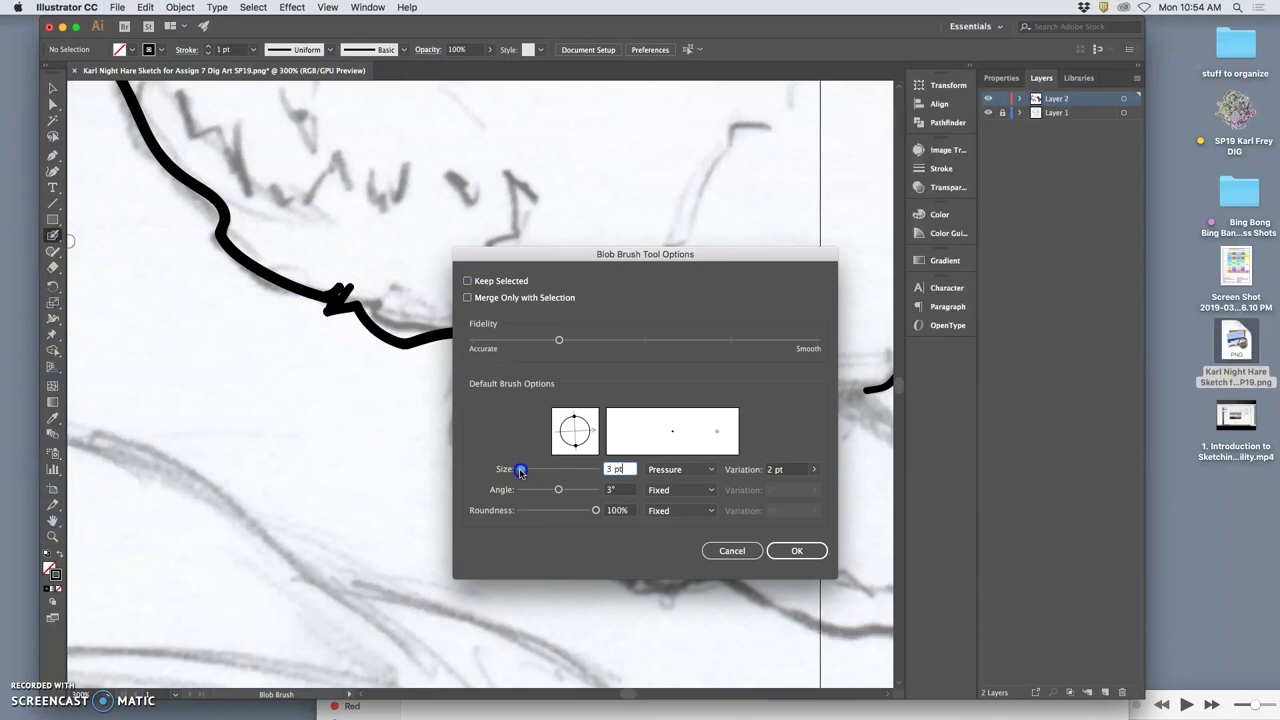
left_click_drag(596, 510, 573, 511)
left_click_drag(558, 489, 555, 495)
left_click(796, 550)
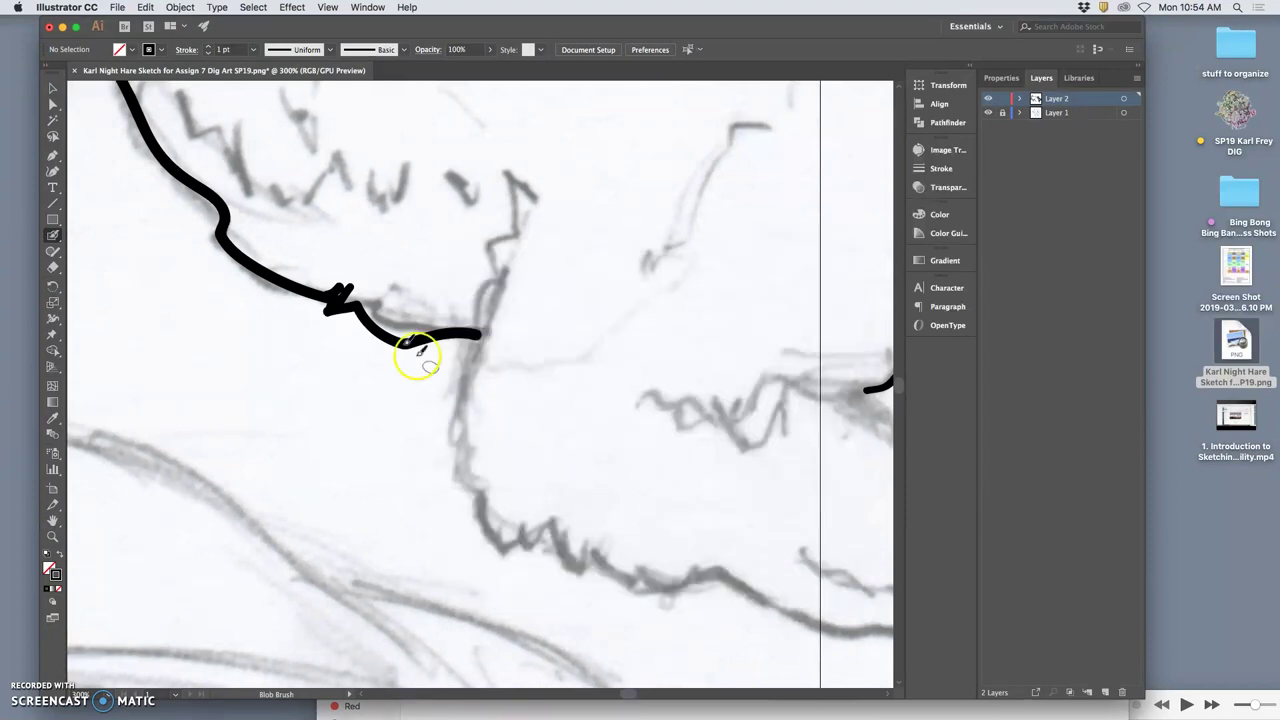
mouse_move(322, 290)
left_mouse_down()
mouse_move(395, 311)
mouse_move(357, 300)
left_mouse_up()
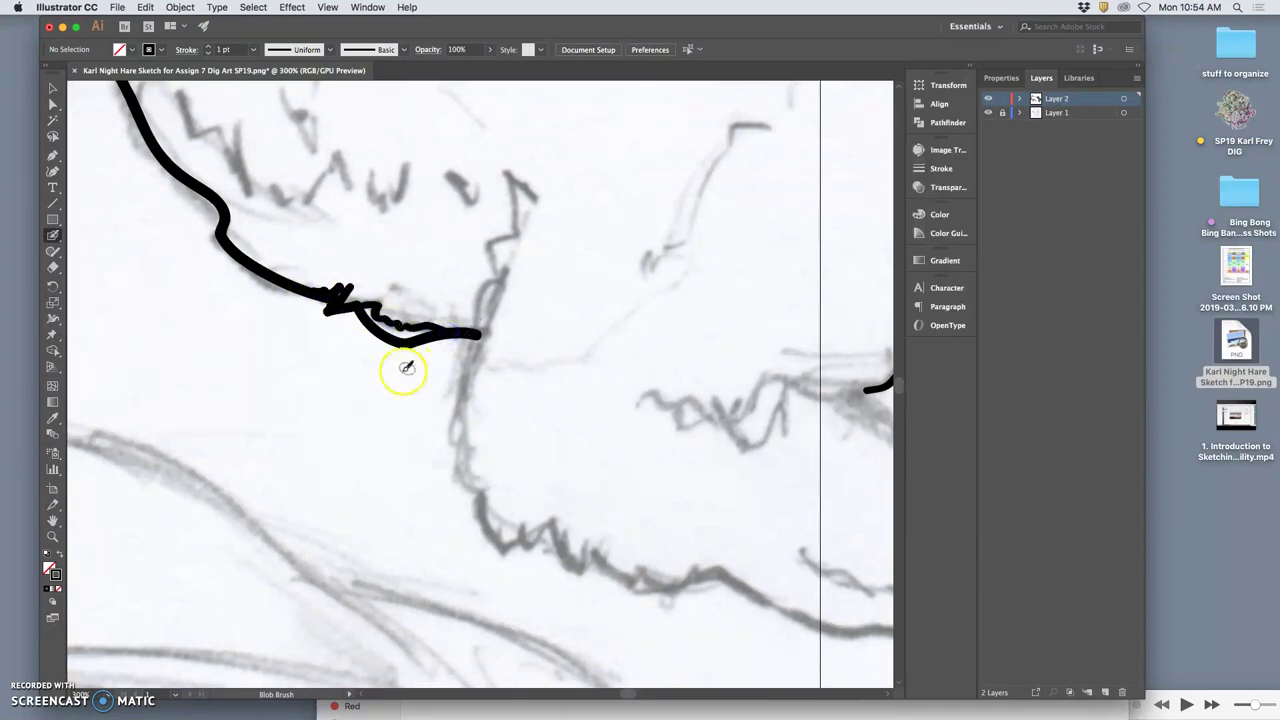
Set the Eraser tool's roundness to 66%.
left_click(53, 267)
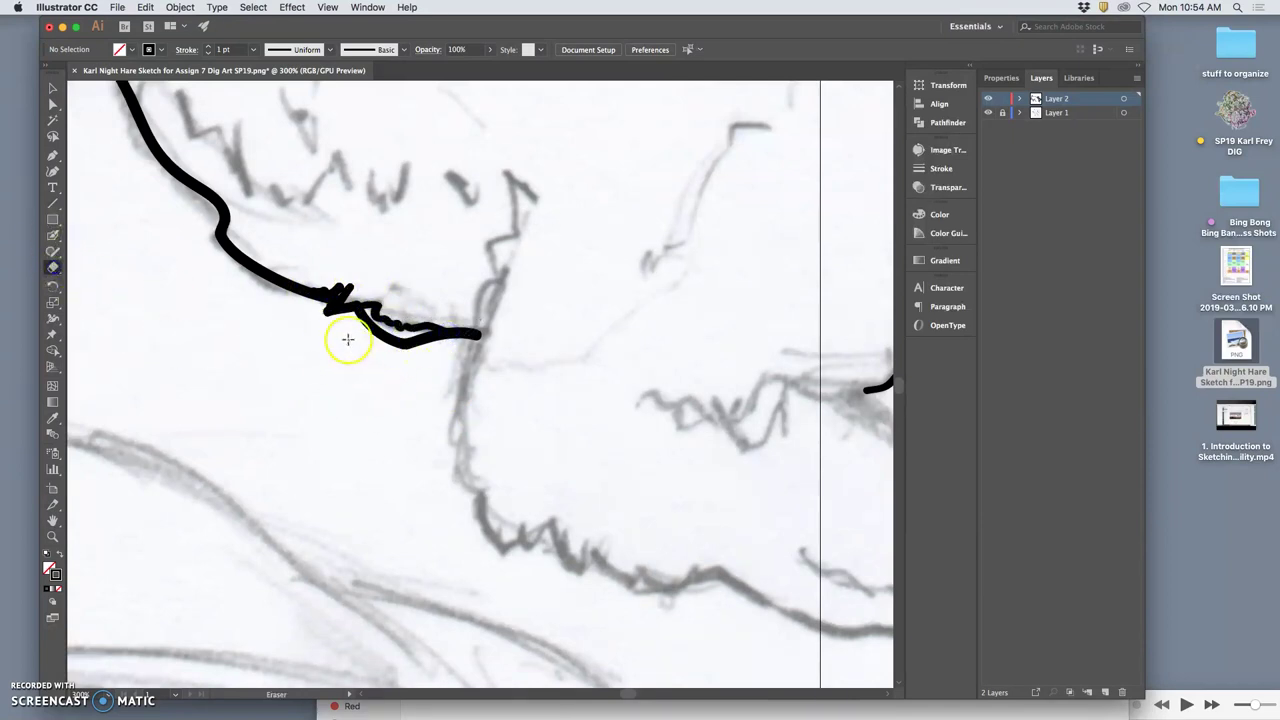
double_click(53, 267)
left_click(563, 358)
left_click(530, 415)
left_click(548, 388)
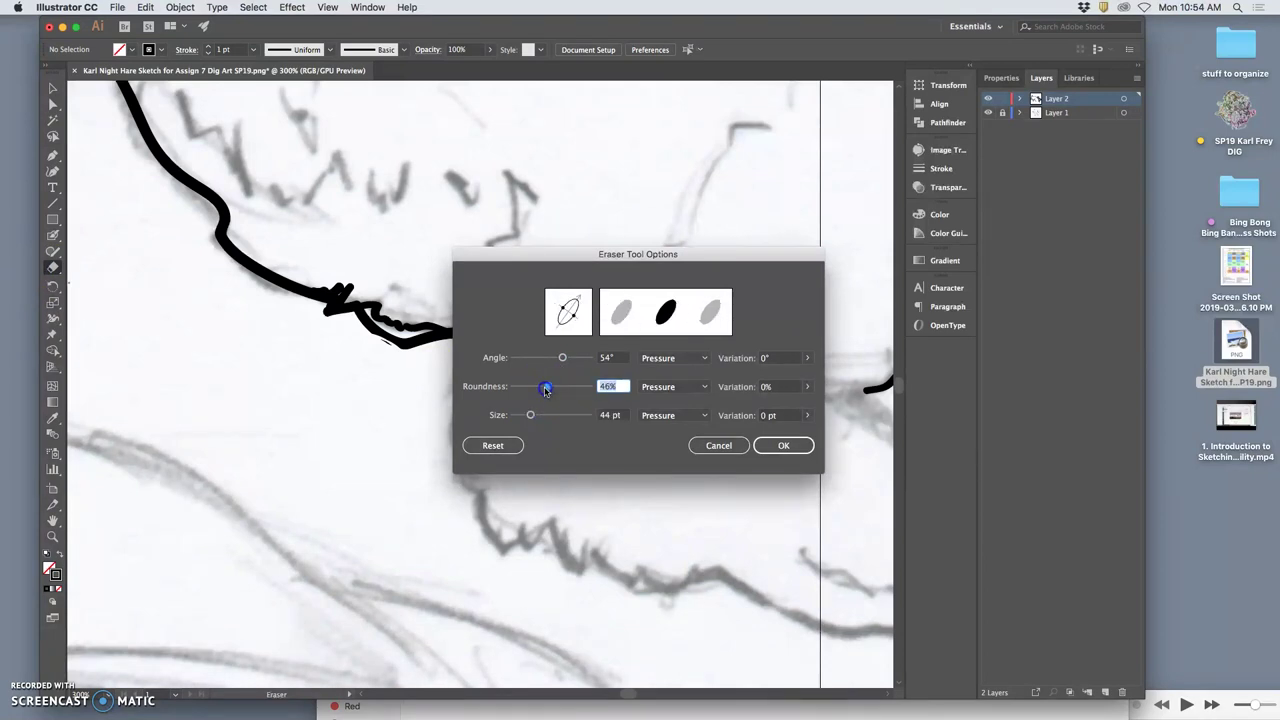
left_click_drag(545, 390, 558, 394)
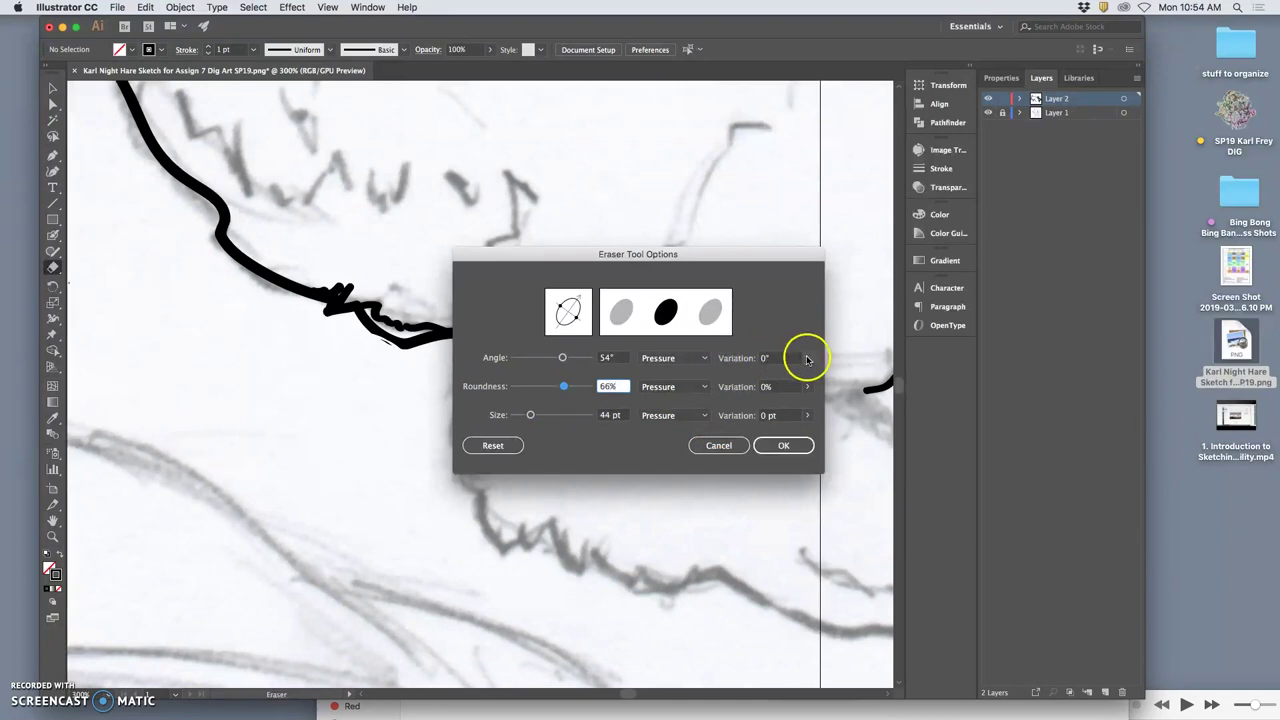
Set the Eraser's angle and roundness to Fixed and erase the smooth curve beneath the bumpy belly fur line.
left_click(807, 357)
left_click_drag(757, 371, 783, 372)
left_click(704, 358)
left_click(662, 372)
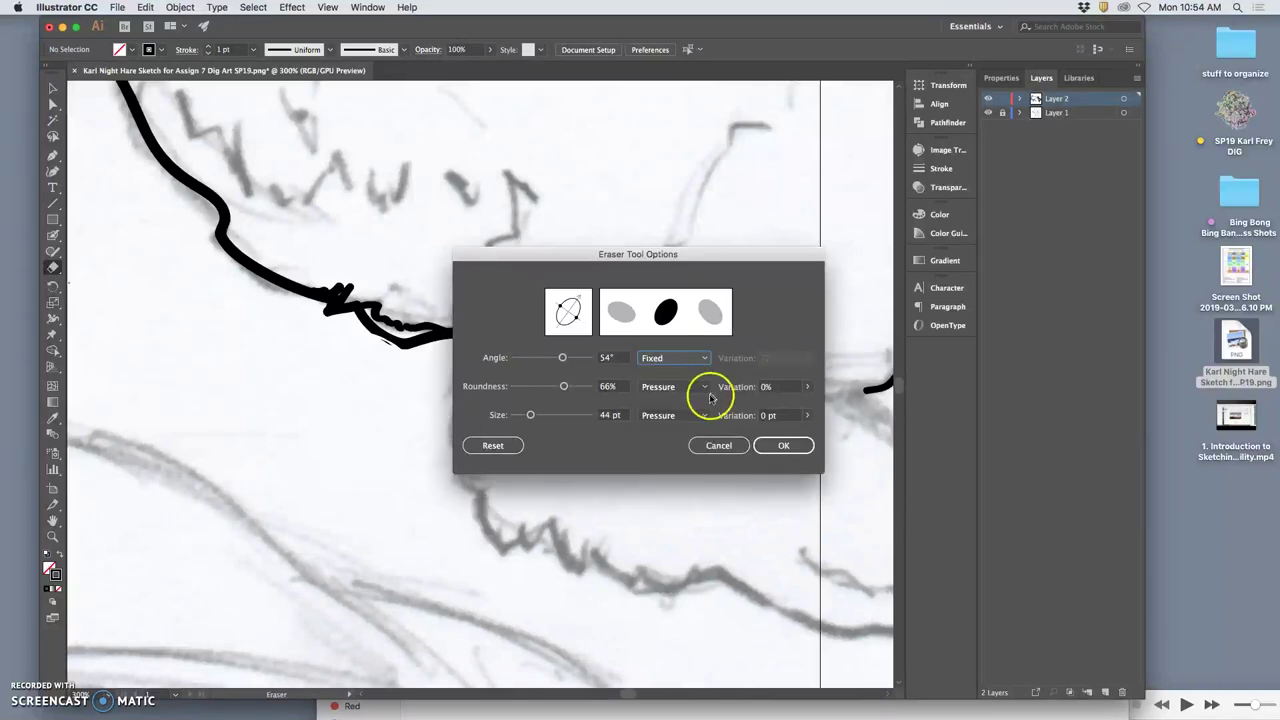
left_click(705, 388)
left_click(691, 401)
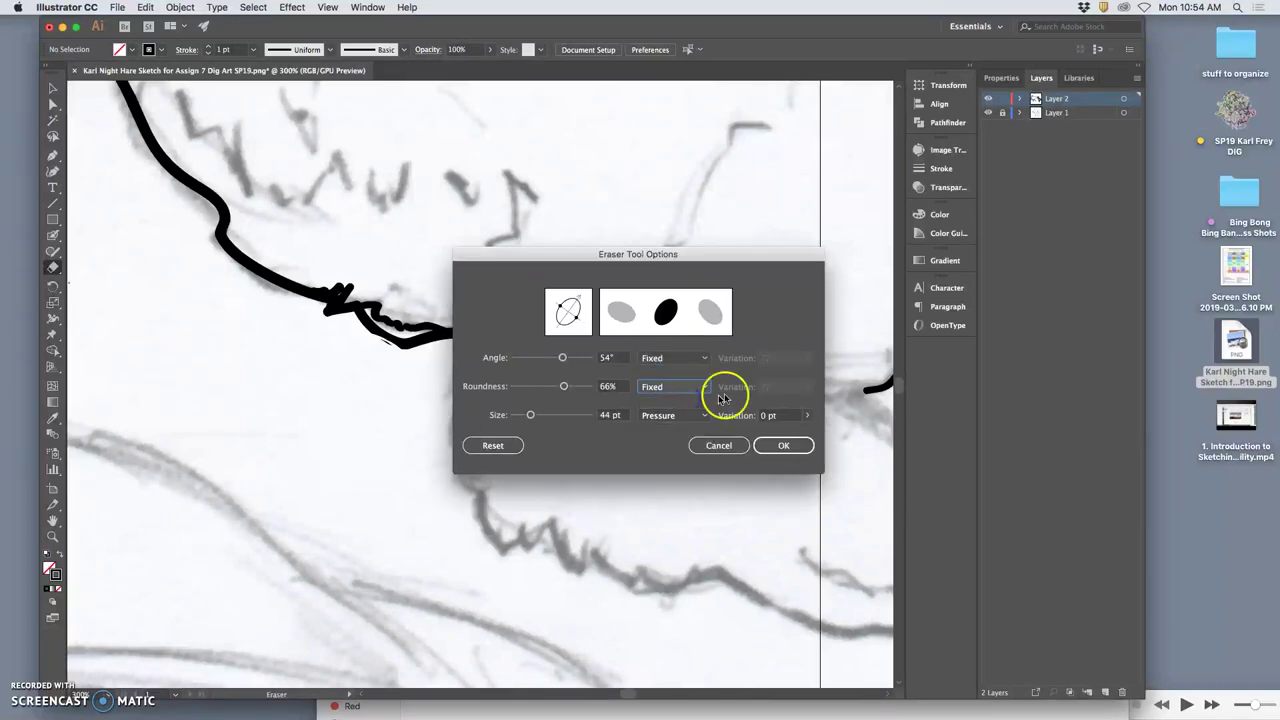
left_click(784, 445)
mouse_move(417, 355)
left_mouse_down()
mouse_move(349, 354)
mouse_move(431, 379)
mouse_move(314, 402)
mouse_move(194, 322)
mouse_move(361, 329)
left_mouse_up()
Set the Eraser's pressure size variation to 31 pt and trim the thick end of the belly line.
left_click(53, 268)
double_click(53, 268)
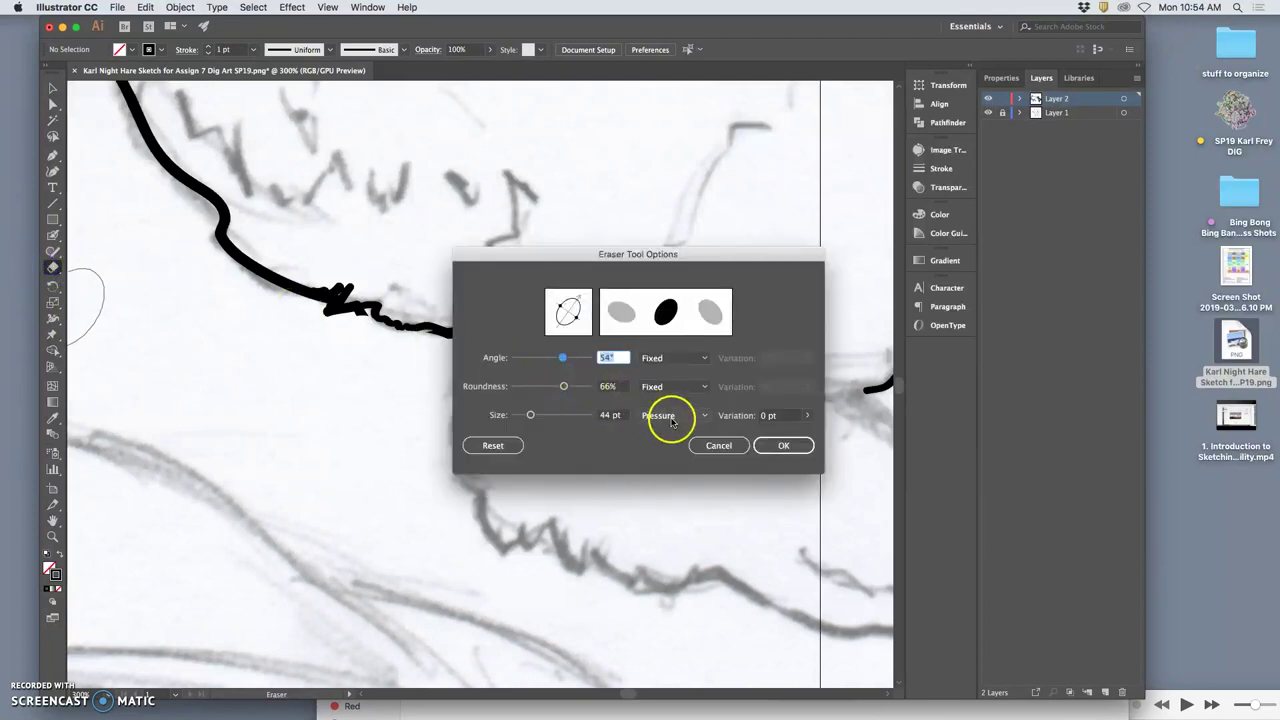
left_click(807, 414)
left_click_drag(767, 434, 804, 435)
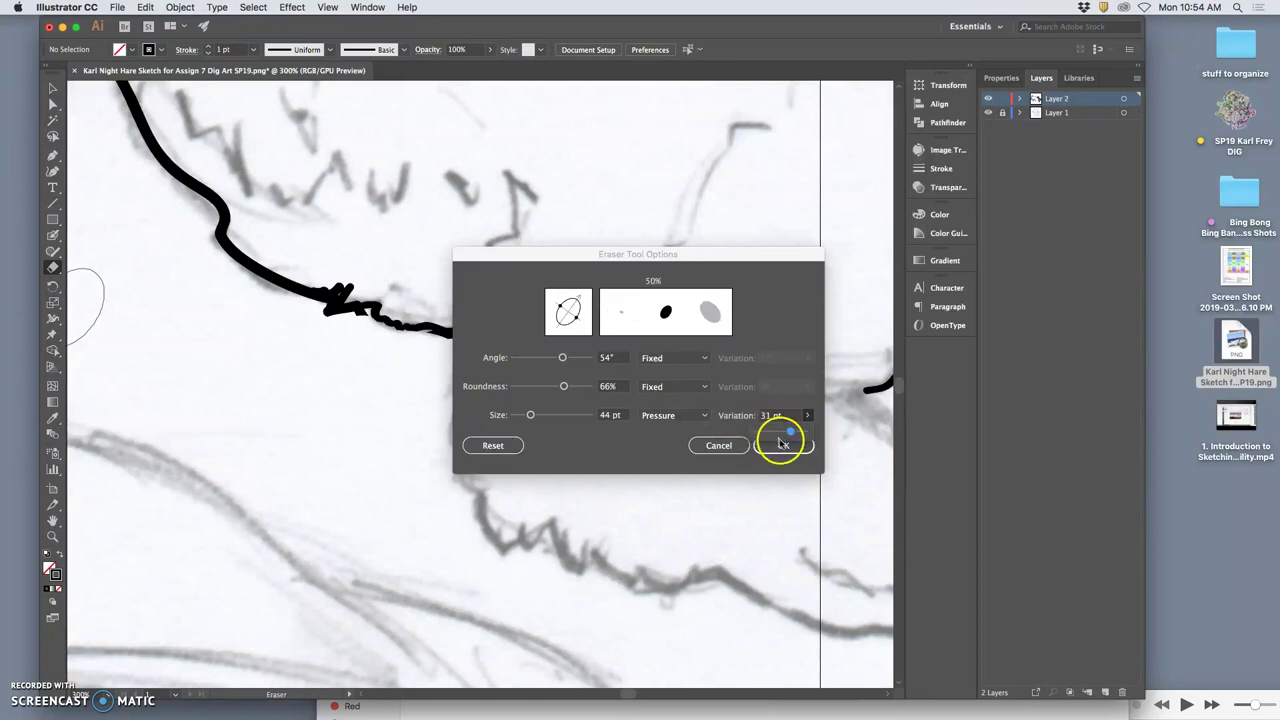
left_click(783, 445)
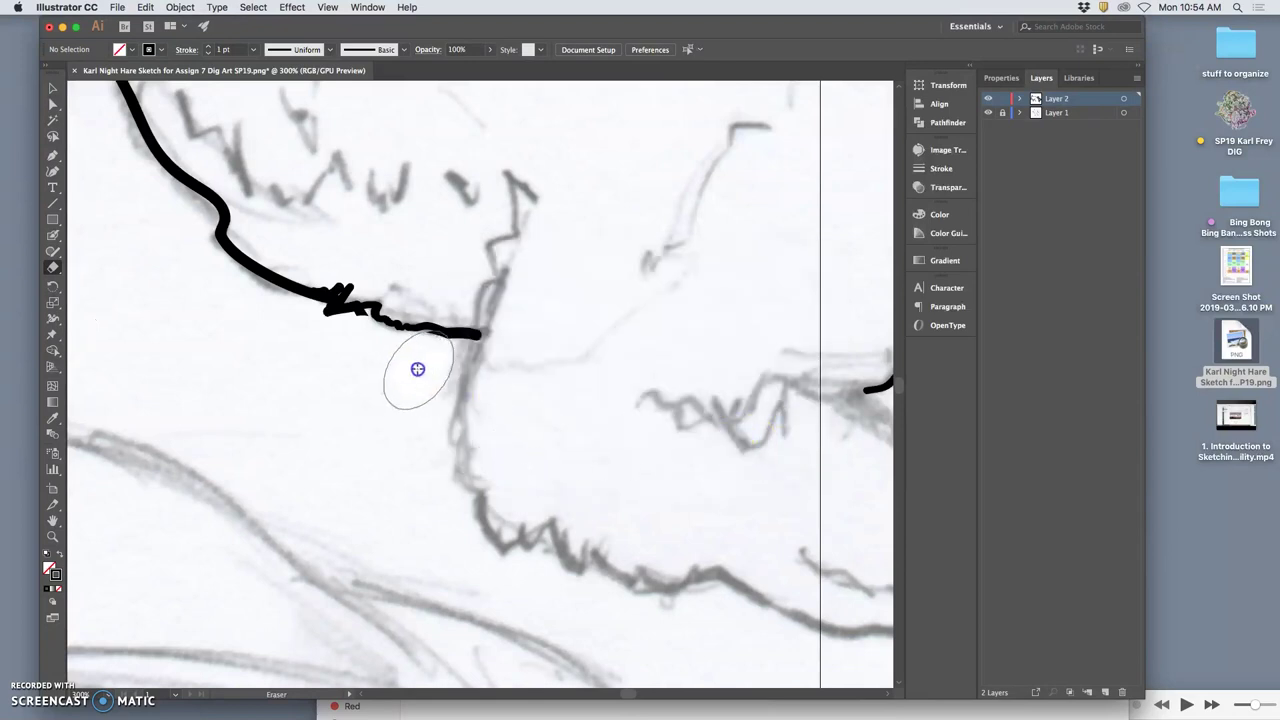
mouse_move(402, 361)
left_mouse_down()
mouse_move(351, 337)
mouse_move(310, 380)
left_mouse_up()
Ink the near front leg with the Blob Brush, including its jagged chest fur edge, leg outline, paw and toes.
left_click(52, 235)
left_click_drag(508, 182, 512, 232)
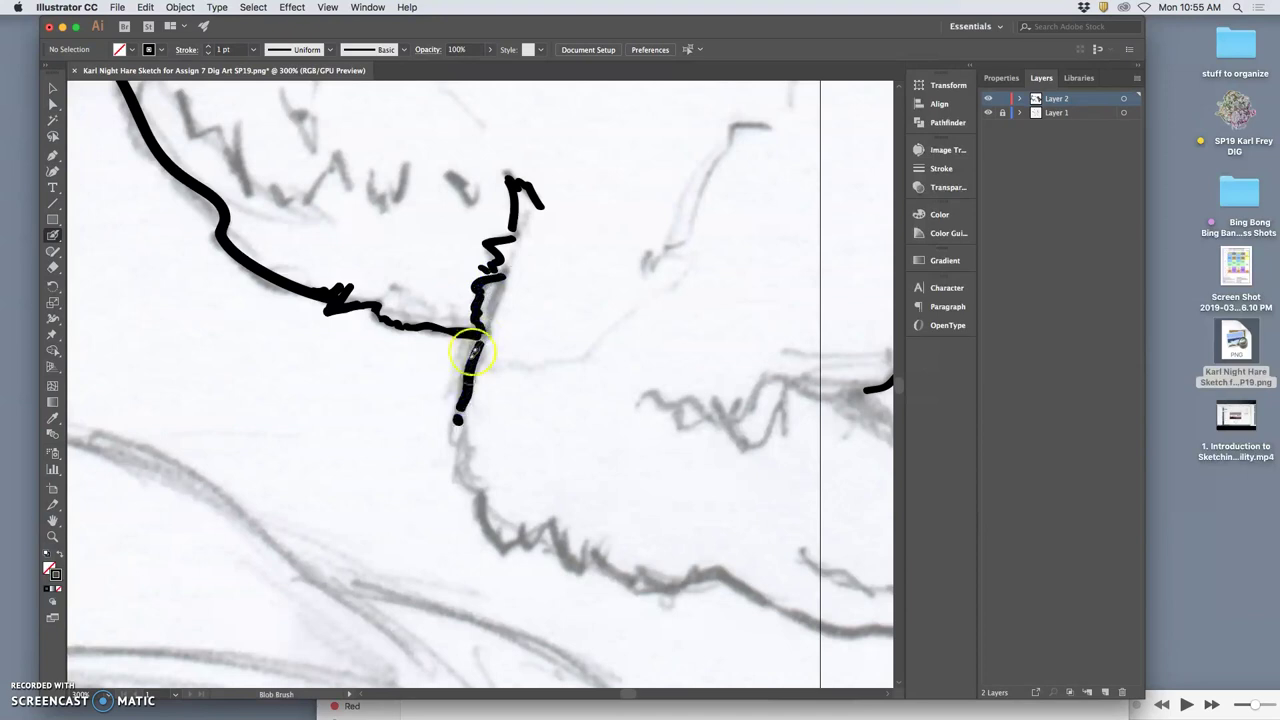
key("space")
left_click_drag(375, 267, 608, 468)
left_click_drag(502, 312, 614, 448)
mouse_move(386, 226)
left_mouse_down()
mouse_move(504, 247)
mouse_move(547, 200)
mouse_move(638, 178)
left_mouse_up()
key("space")
mouse_move(455, 207)
left_mouse_down()
mouse_move(485, 240)
mouse_move(553, 239)
left_mouse_up()
left_click_drag(455, 250, 535, 225)
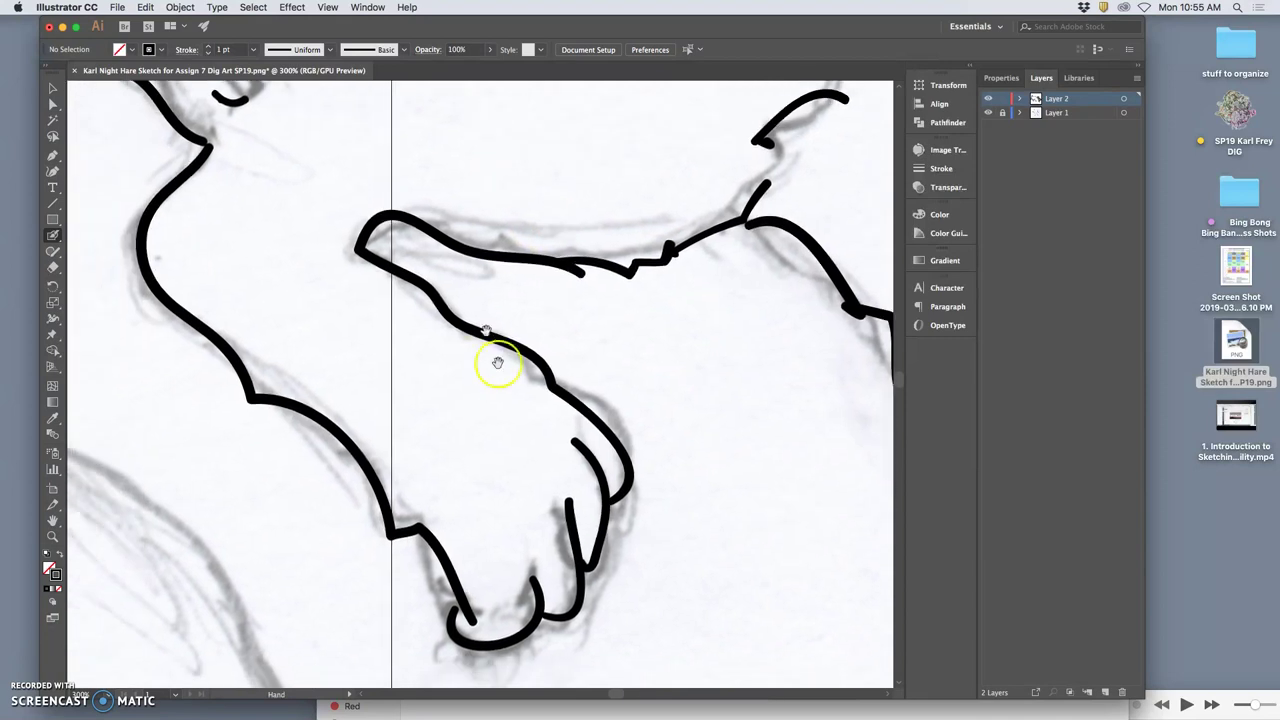